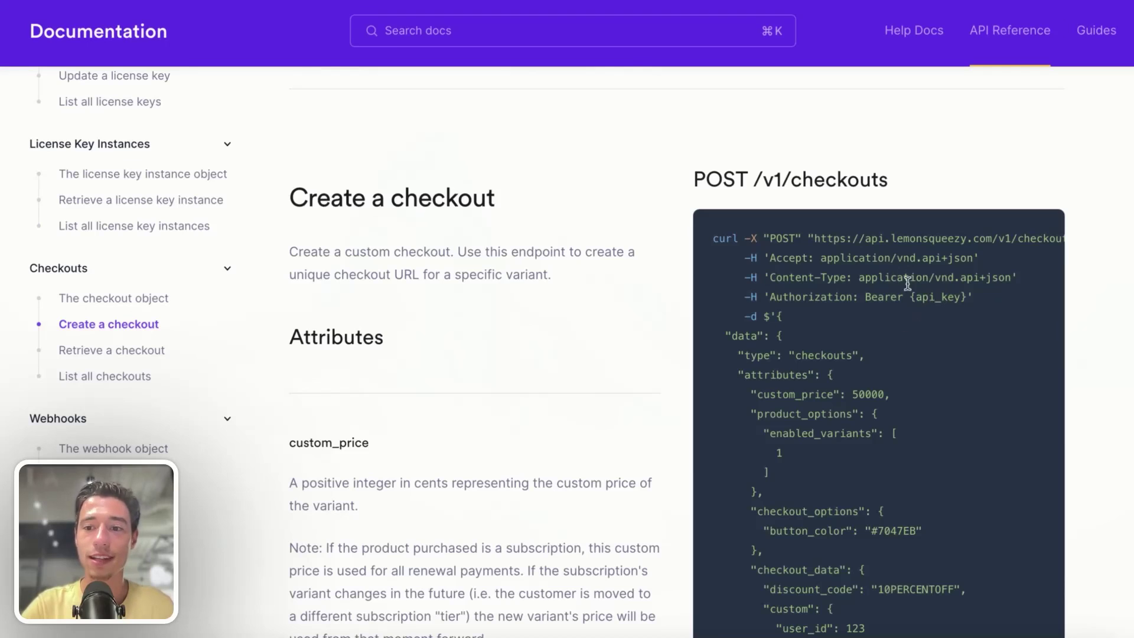
- Review the Bearer Authorization header in the Create a checkout example, then go to the dashboard's Settings
triple_click(835, 296)
left_click(895, 398)
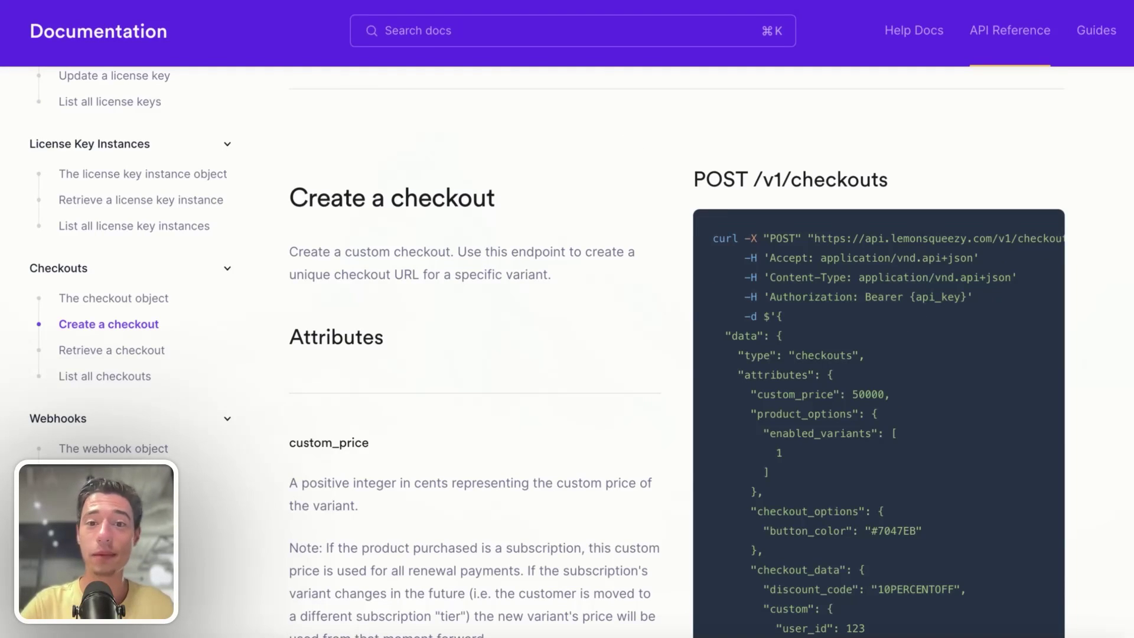
mouse_move(31, 408)
left_click(68, 382)
scroll(157, 433, "down", 5)
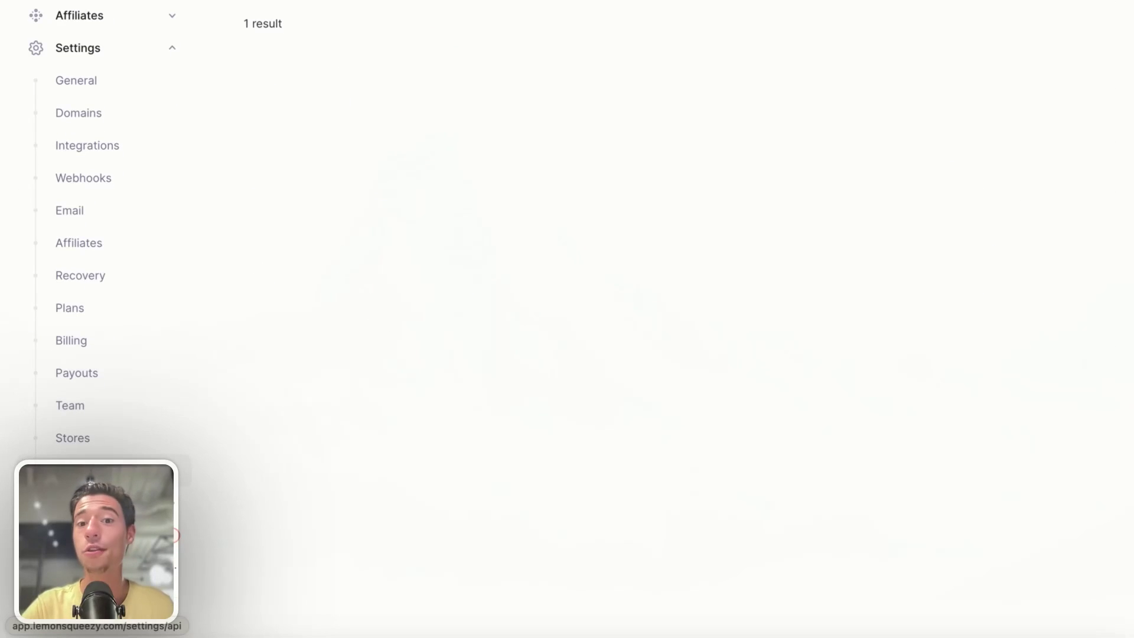
- Start a new Lemon Squeezy API key named 'Video Xano Toddle API'
left_click(106, 470)
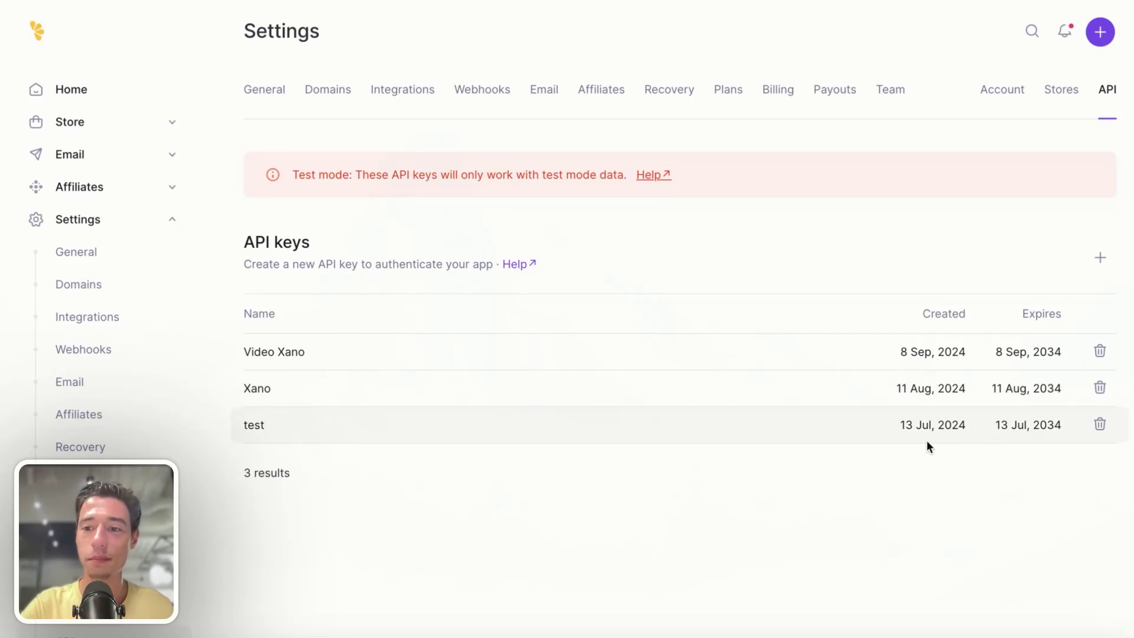
left_click(1101, 259)
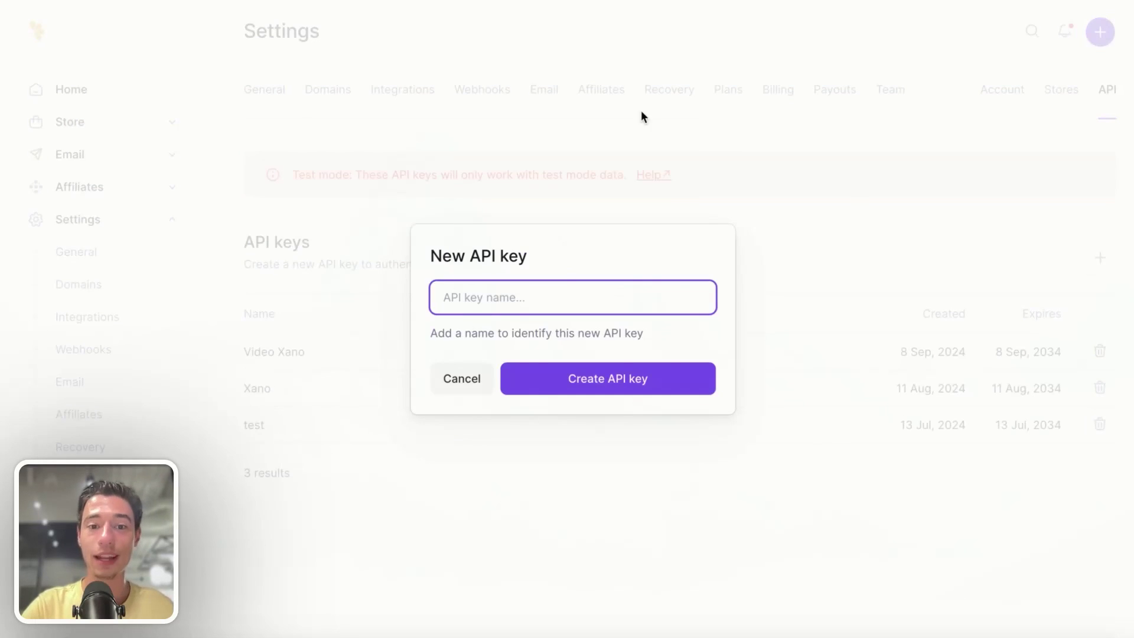
left_click(511, 303)
type("Video Xano Toddle")
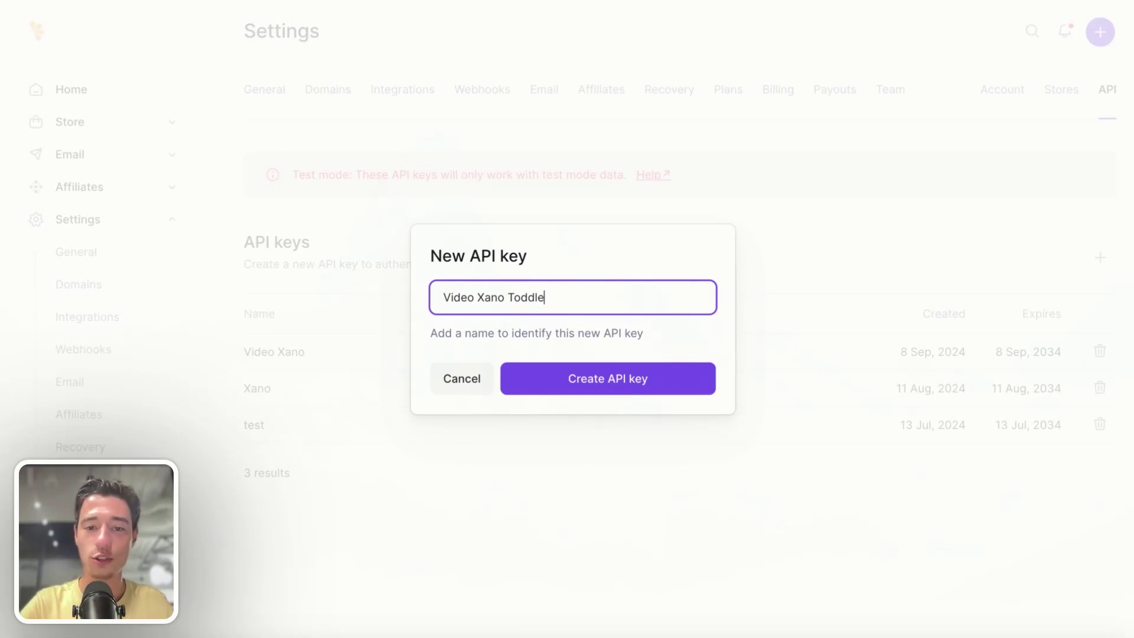
type("API")
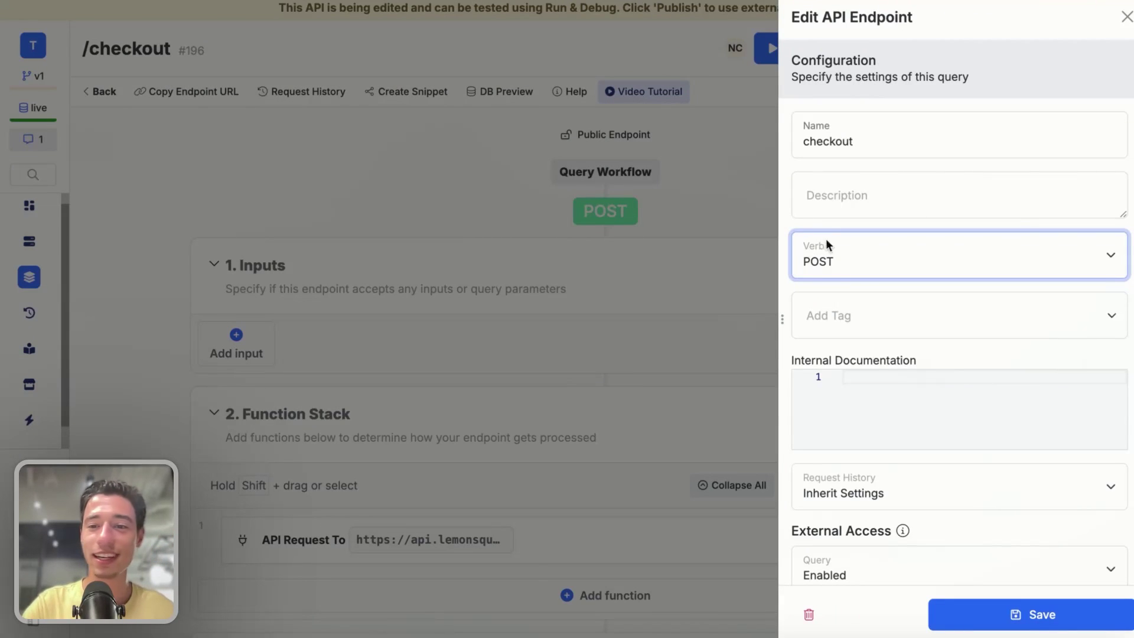
- Keep the request verb as POST and open the 'Authorization: Bearer {api_key}' header value's filter editor
left_click(826, 245)
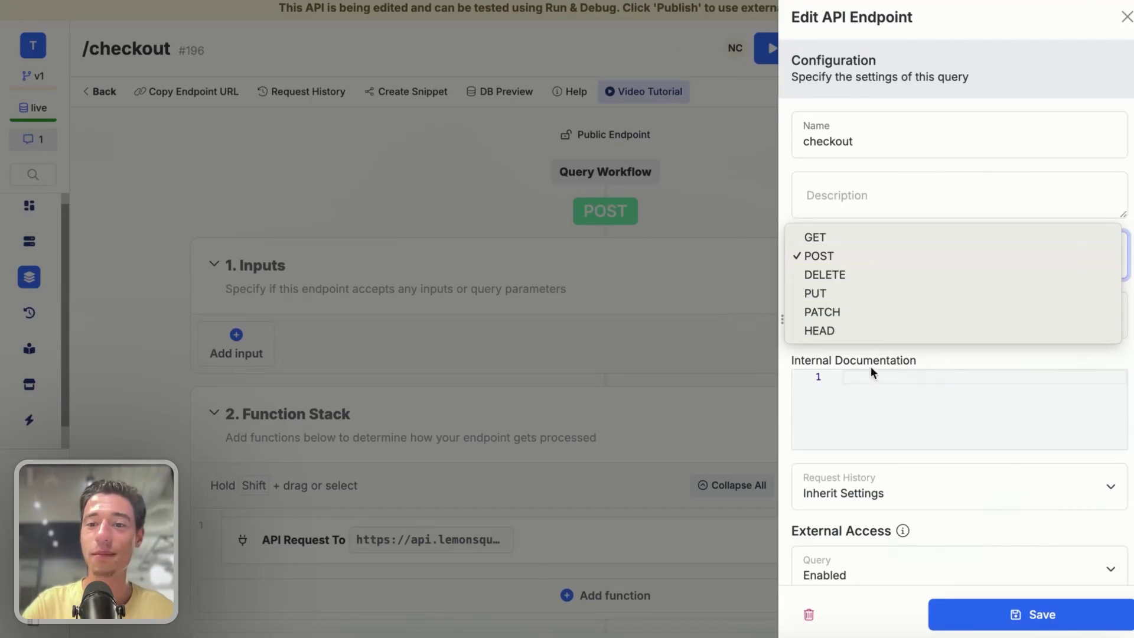
left_click(912, 201)
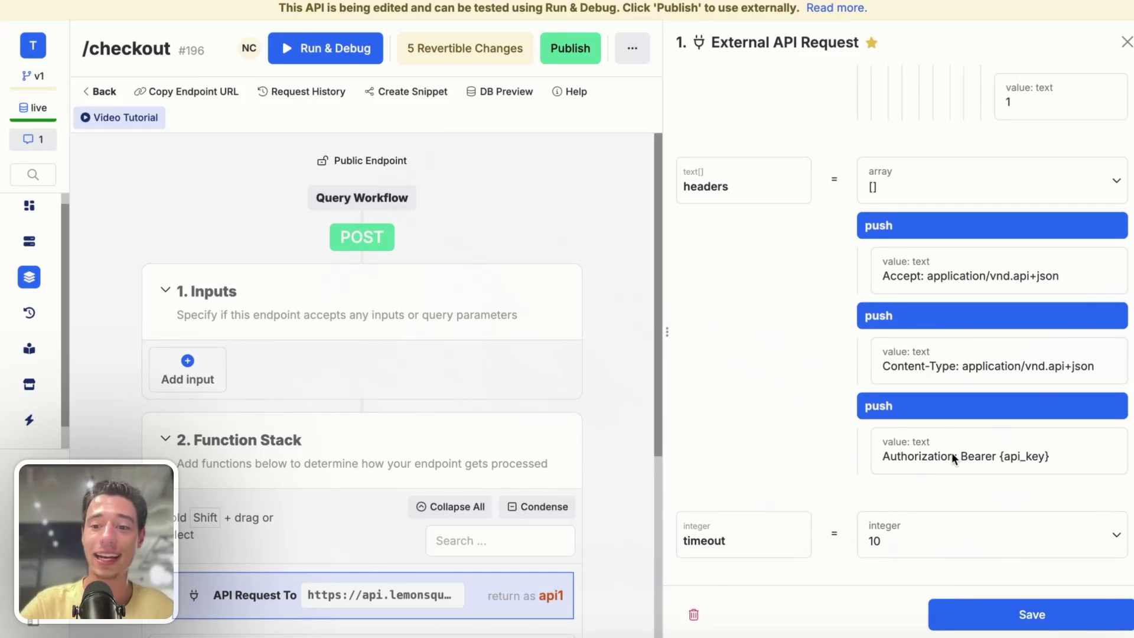
left_click(952, 453)
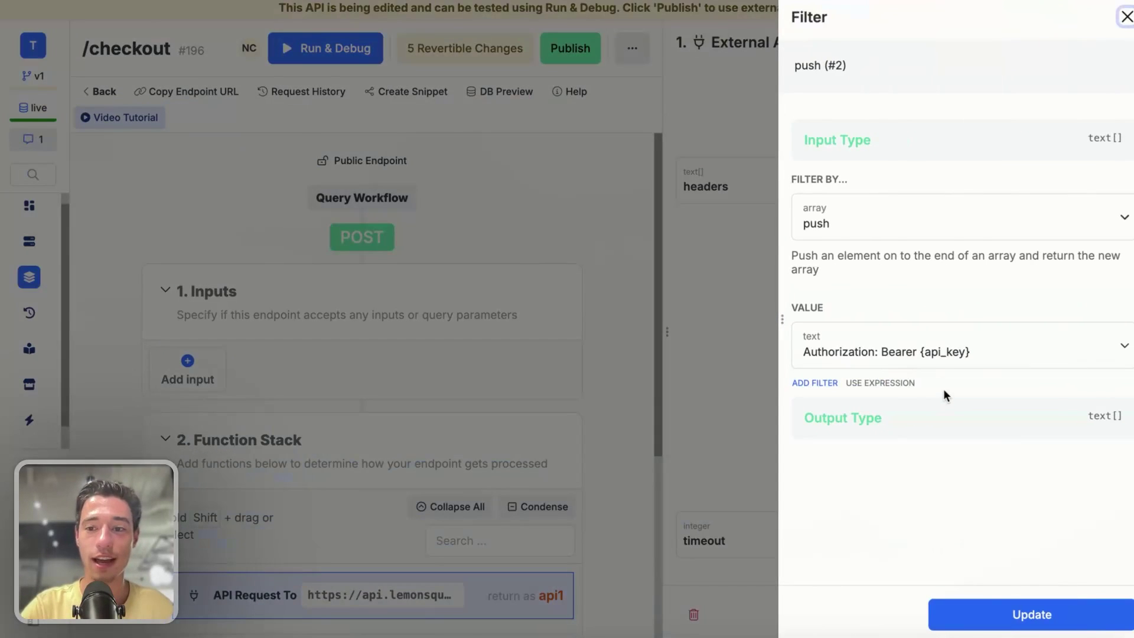
left_click(924, 354)
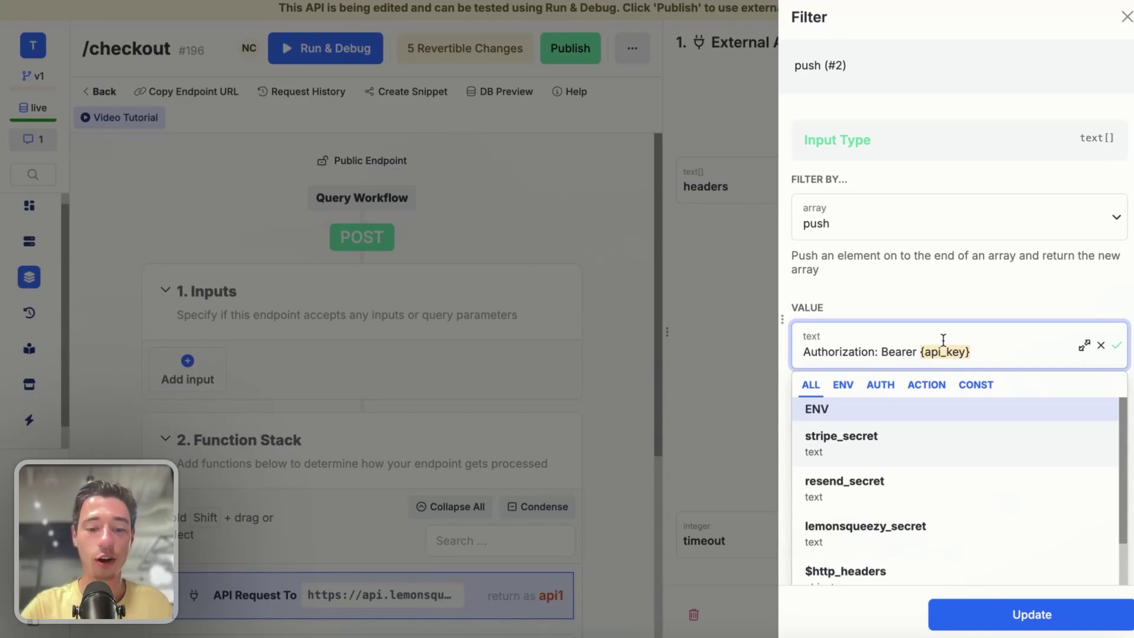
left_click(933, 281)
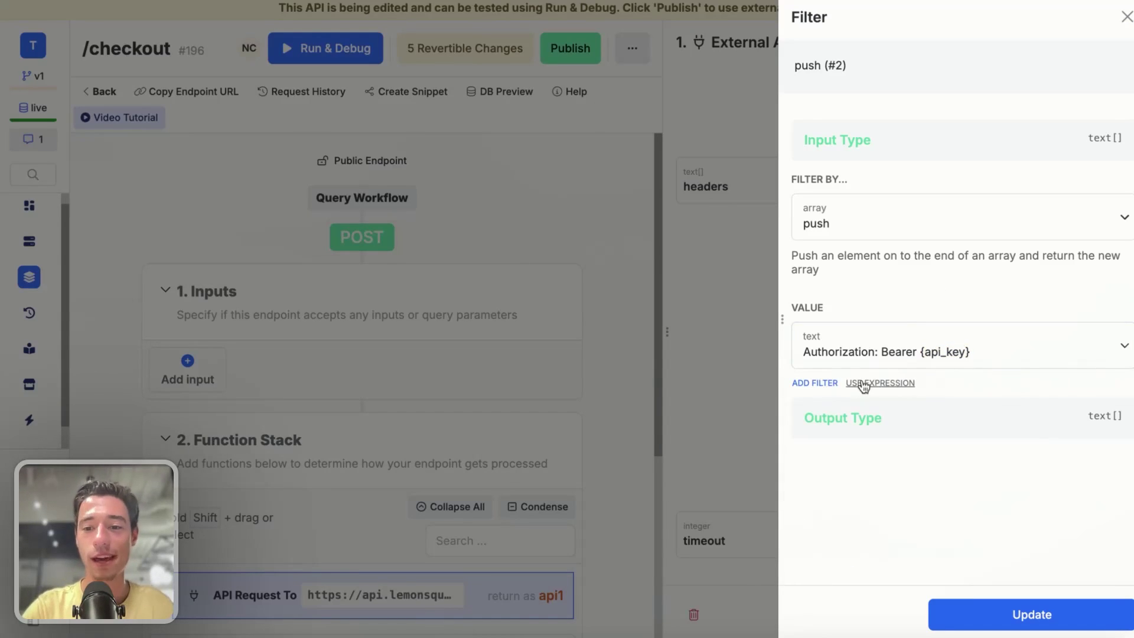
- Add a replace filter to the Authorization header with {api_key} as the search text
left_click(815, 383)
left_click(845, 219)
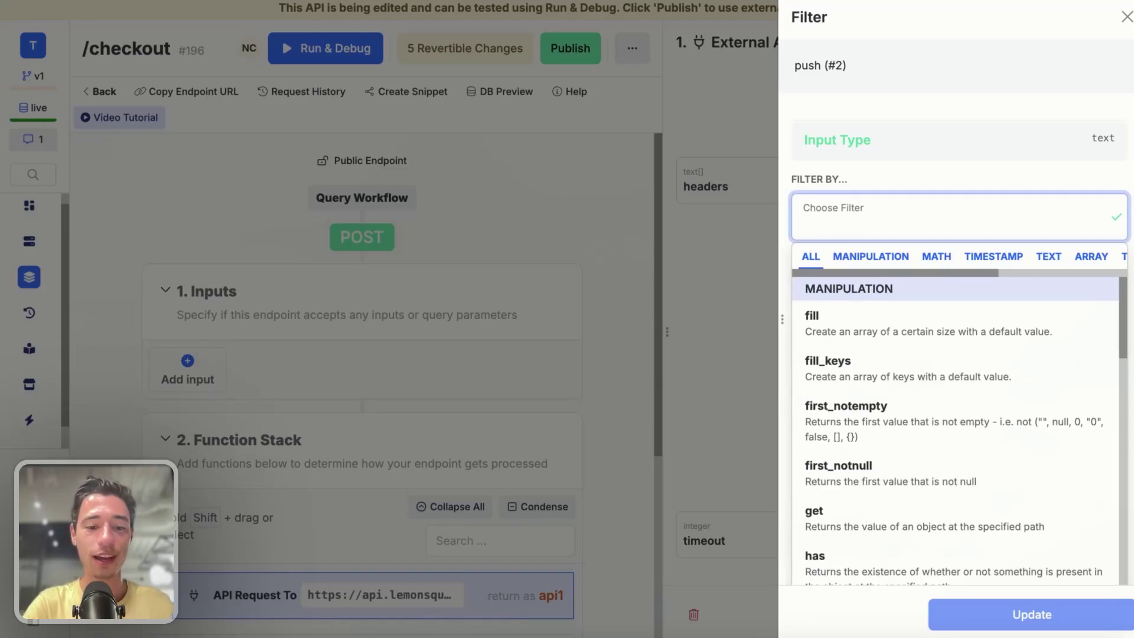
type("repl")
left_click(848, 381)
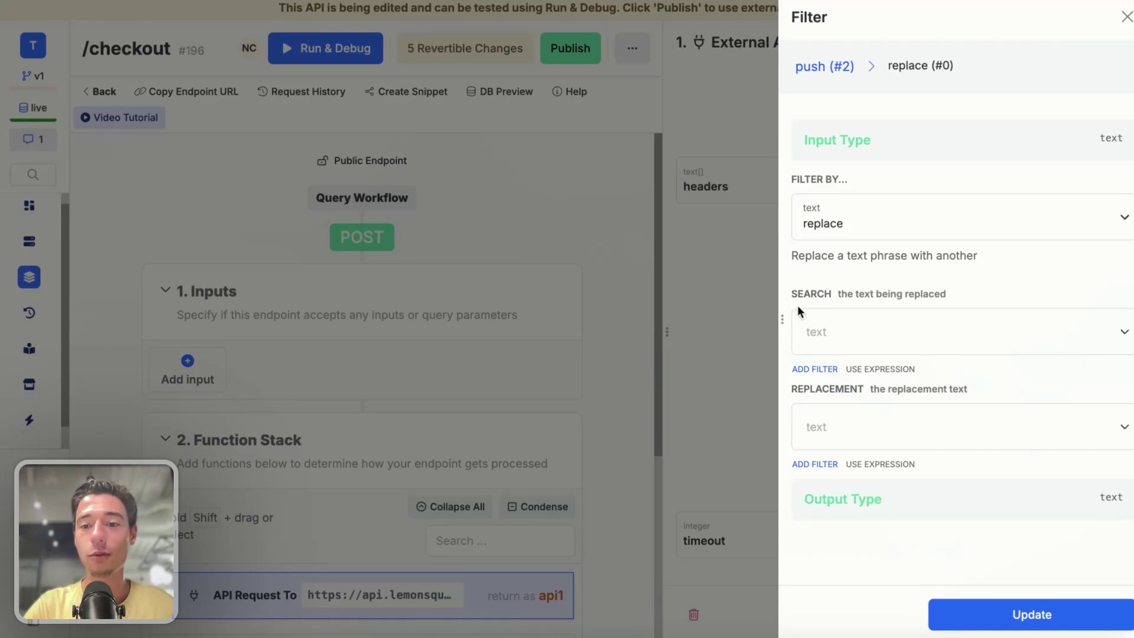
left_click(832, 334)
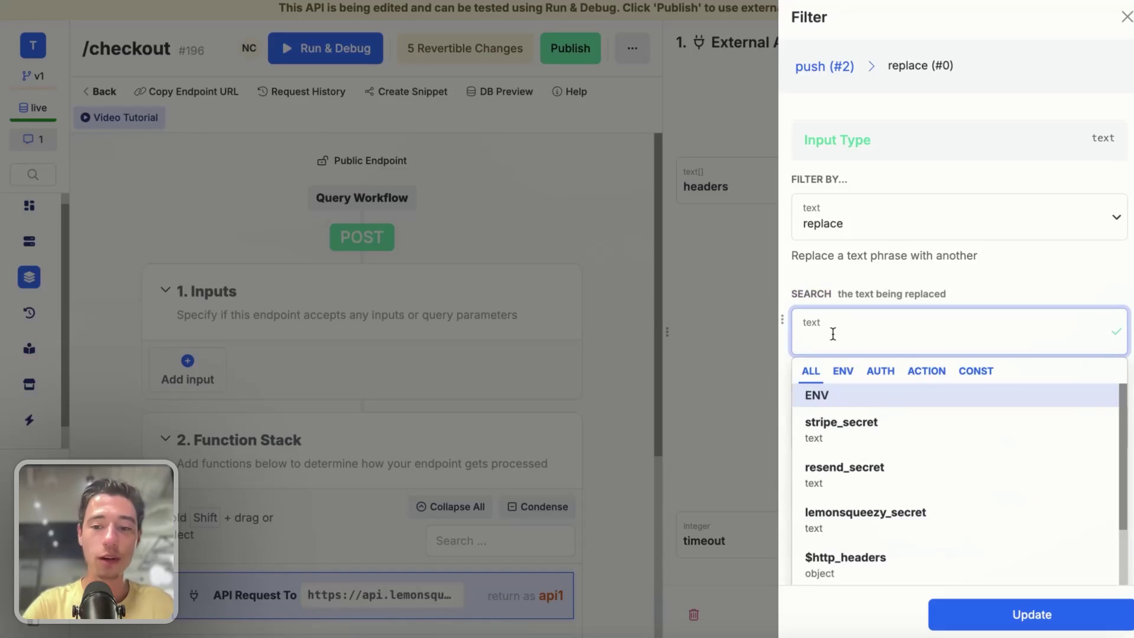
type("{api_key}")
left_click(1007, 274)
left_click(908, 345)
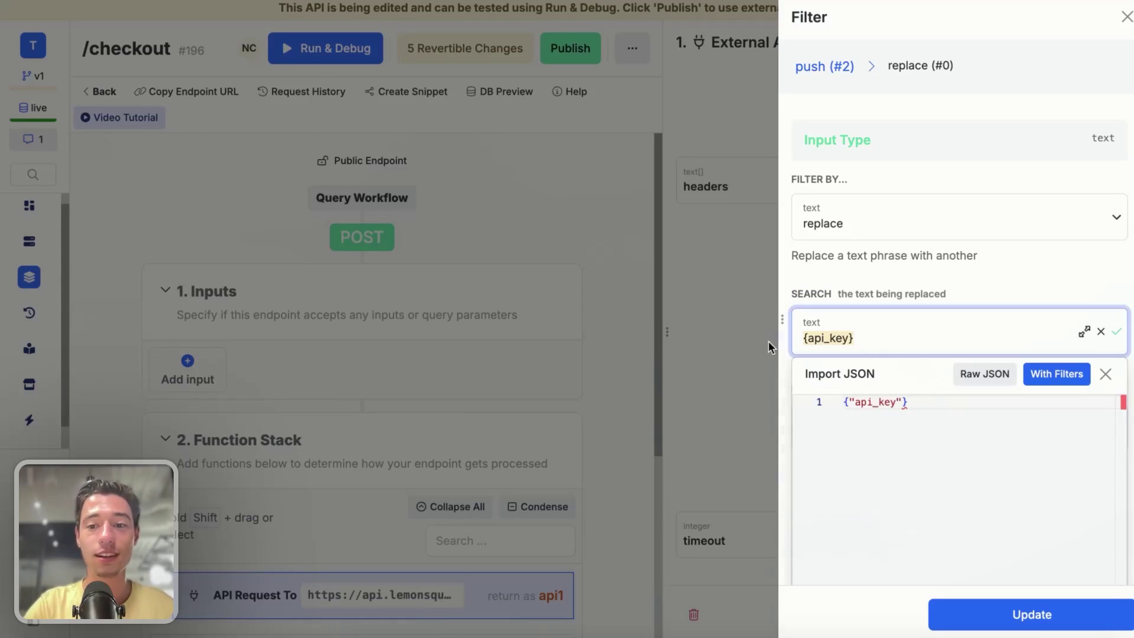
left_click(1094, 299)
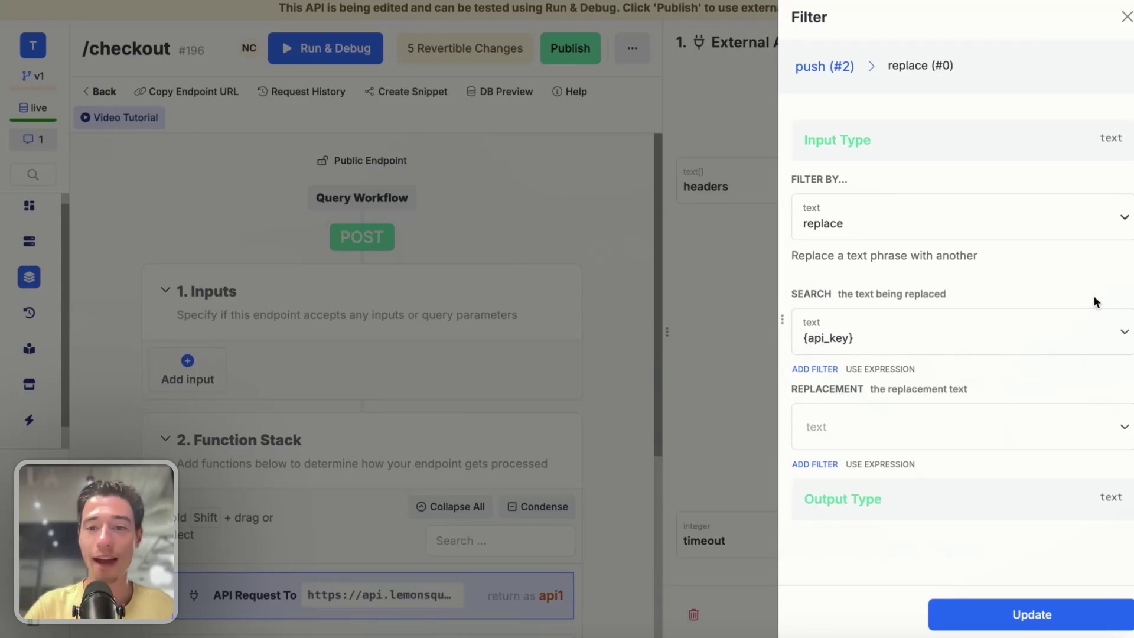
- Set the replacement to the ENV variable lemonsqueezy_secret and apply the filter
left_click(854, 423)
scroll(853, 431, "down", 1)
left_click(849, 413)
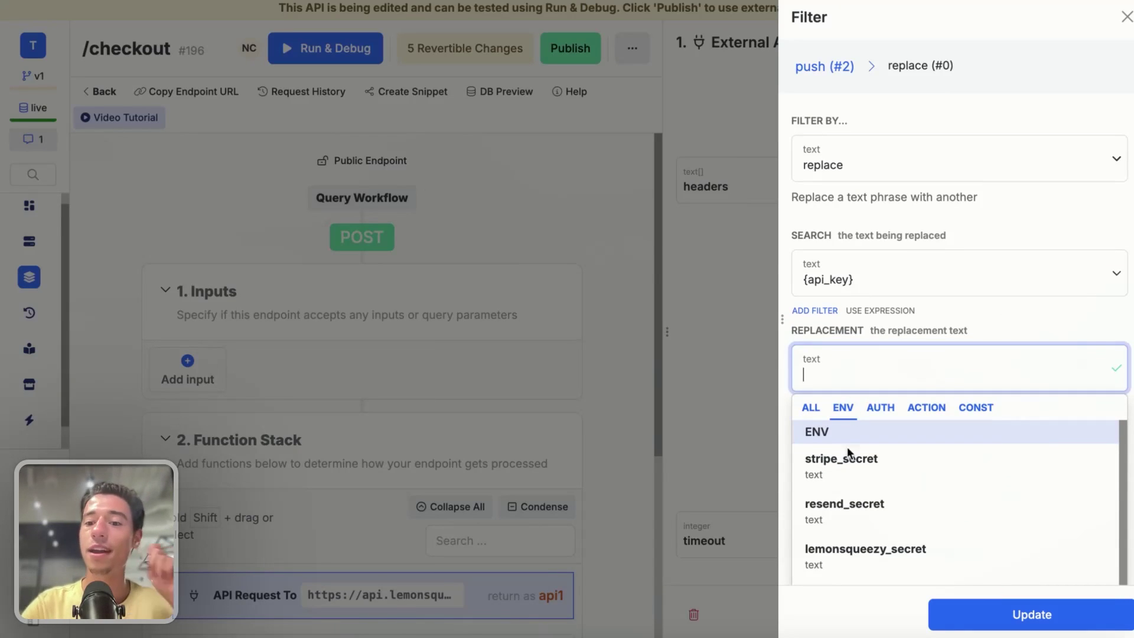
left_click(847, 541)
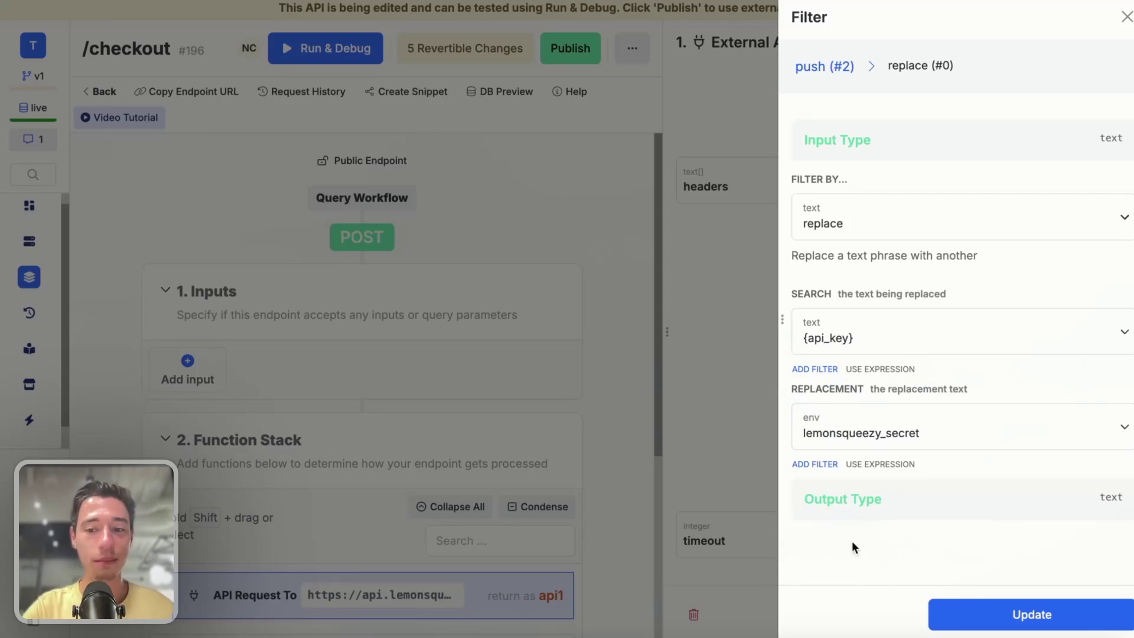
left_click(983, 610)
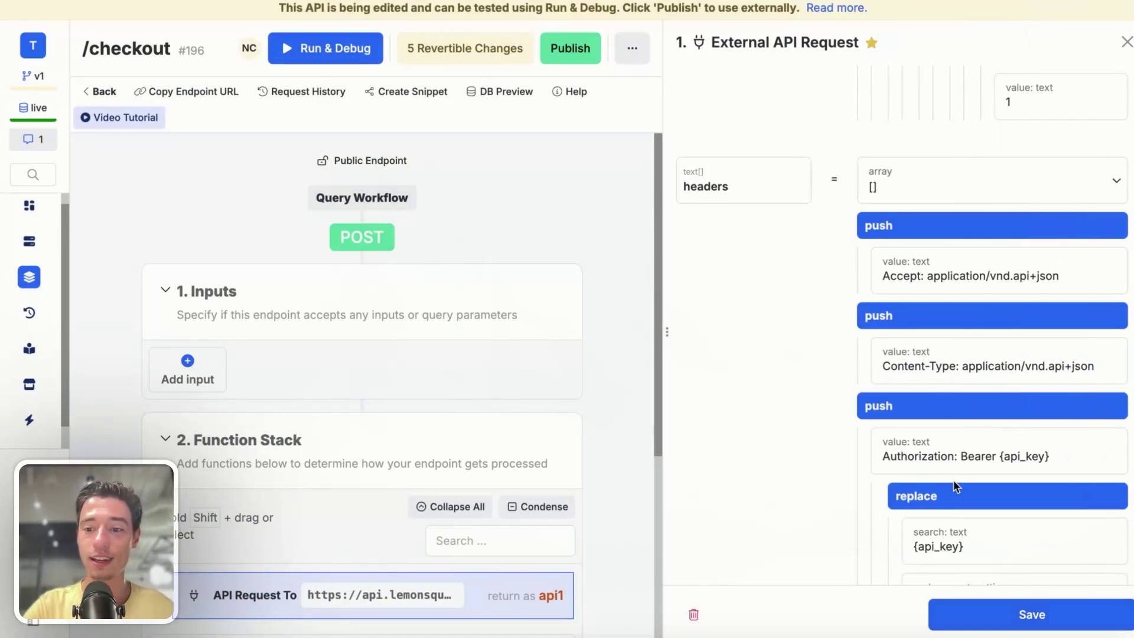
scroll(954, 483, "down", 4)
- Save the API request and test-run the checkout endpoint, which returns 404
left_click(998, 617)
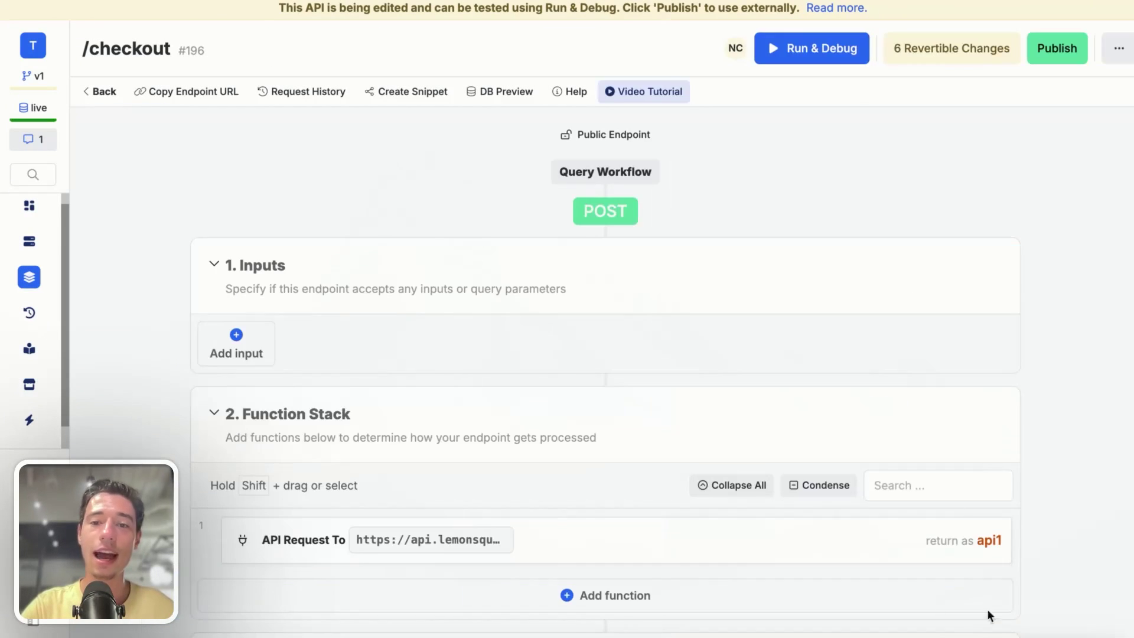
left_click(821, 48)
left_click(1027, 620)
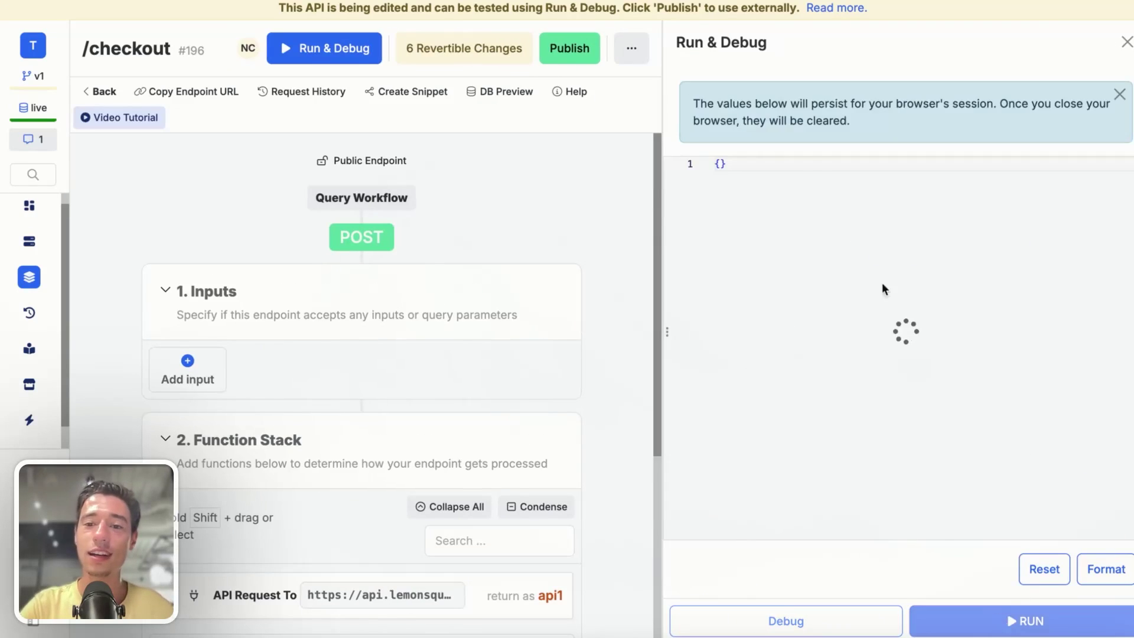
scroll(886, 466, "down", 5)
scroll(886, 466, "down", 2)
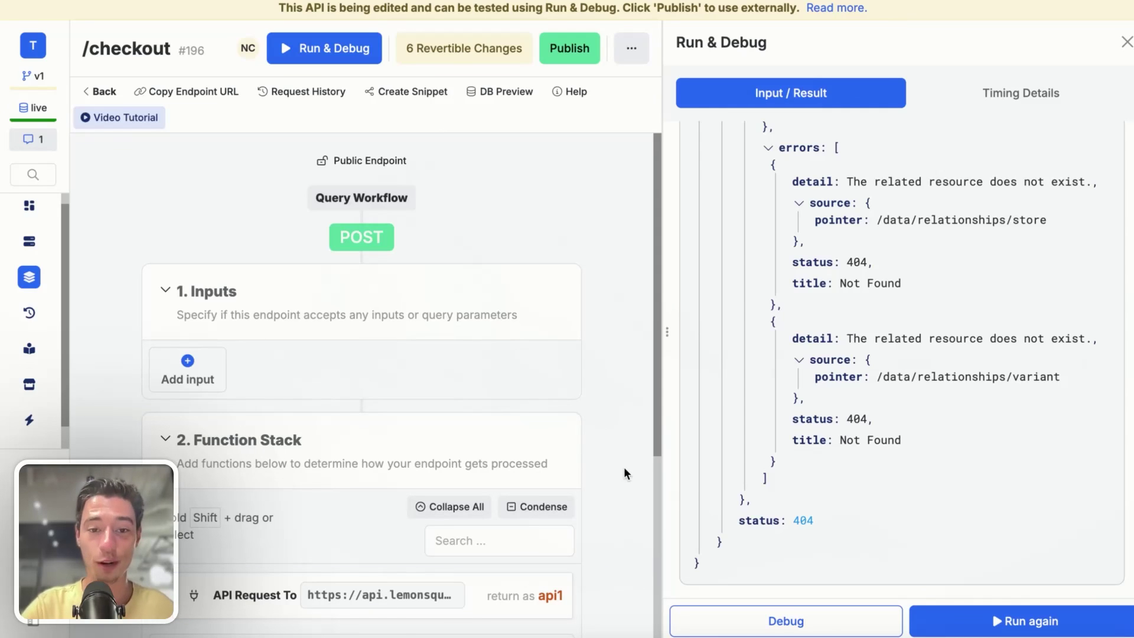
scroll(624, 472, "down", 3)
- Disable the custom_price entry in the external API request
left_click(535, 452)
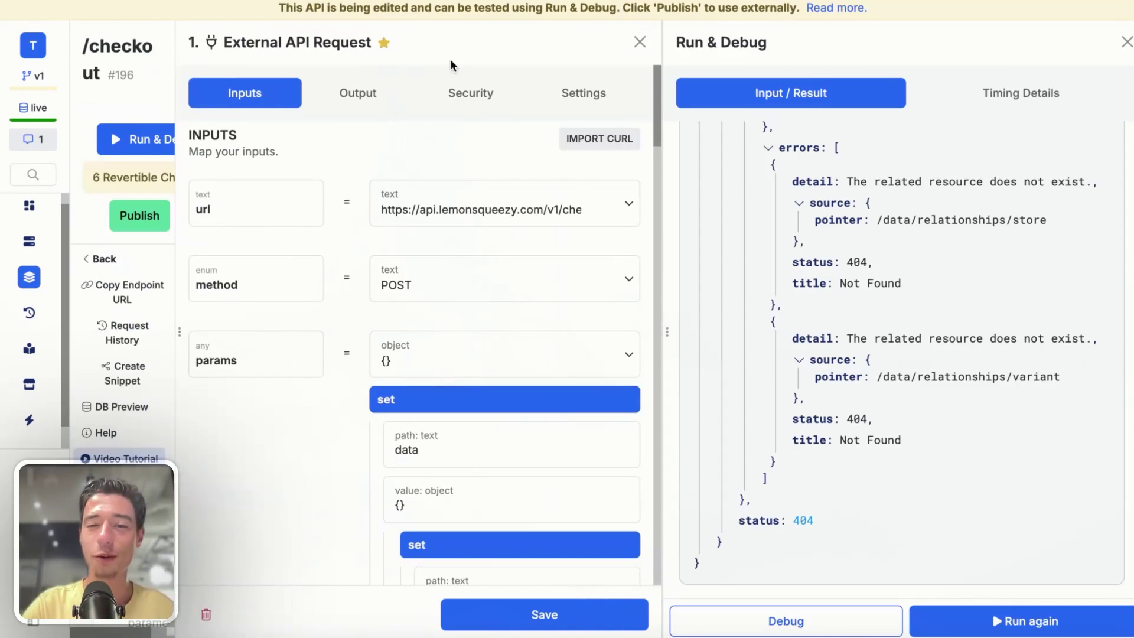
scroll(483, 244, "down", 7)
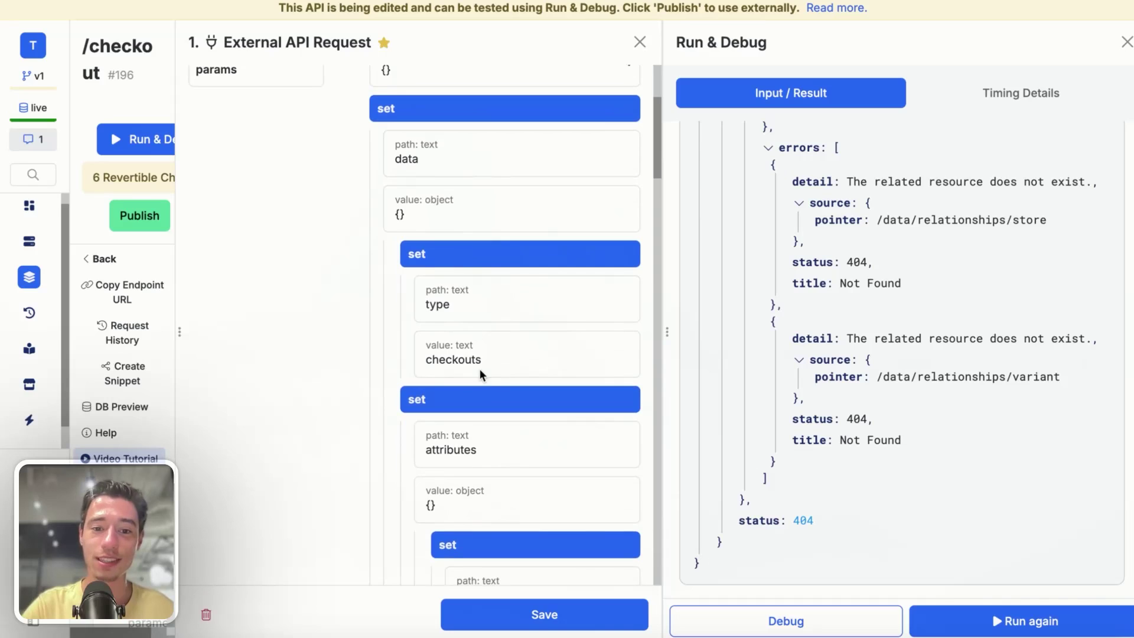
scroll(480, 369, "down", 3)
mouse_move(624, 248)
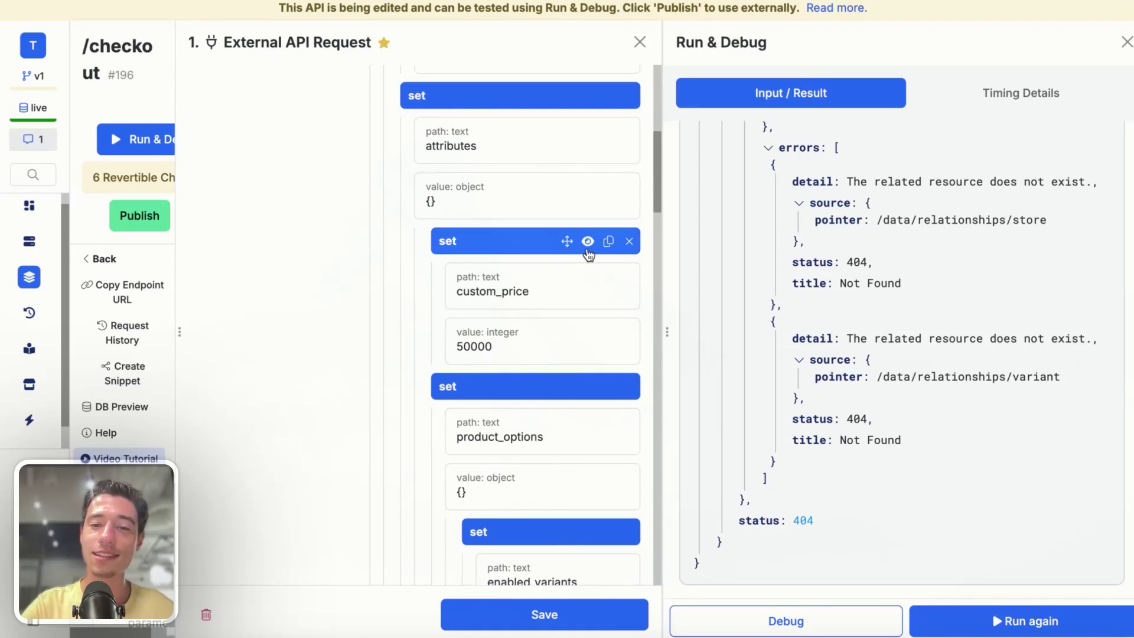
left_click(587, 241)
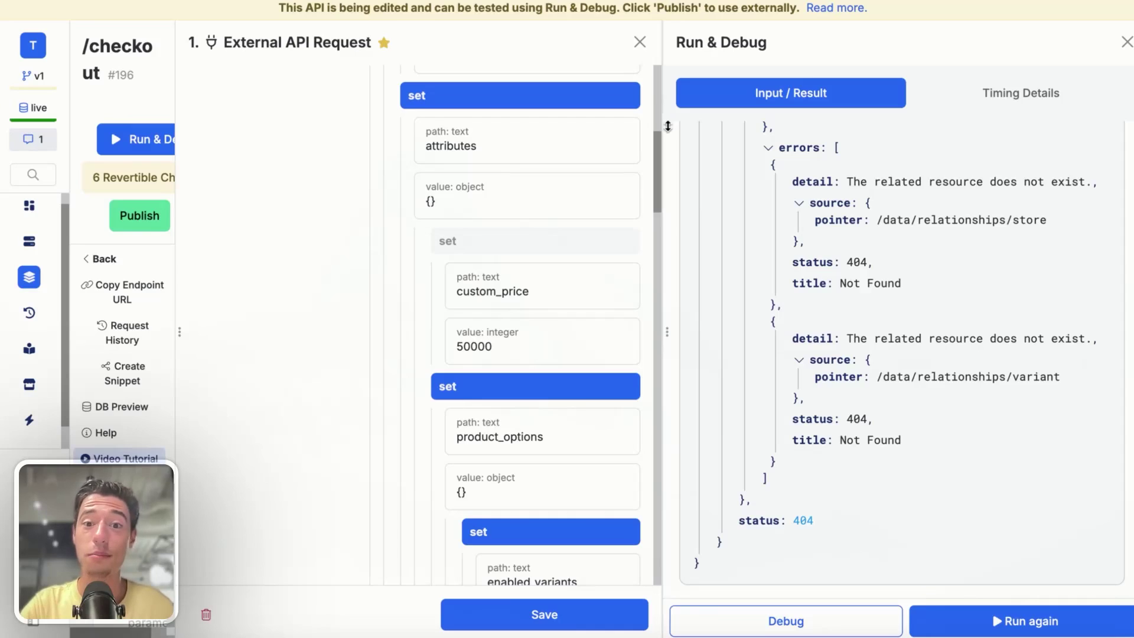
- Delete the placeholder 1 from the enabled_variants push value
scroll(540, 407, "down", 4)
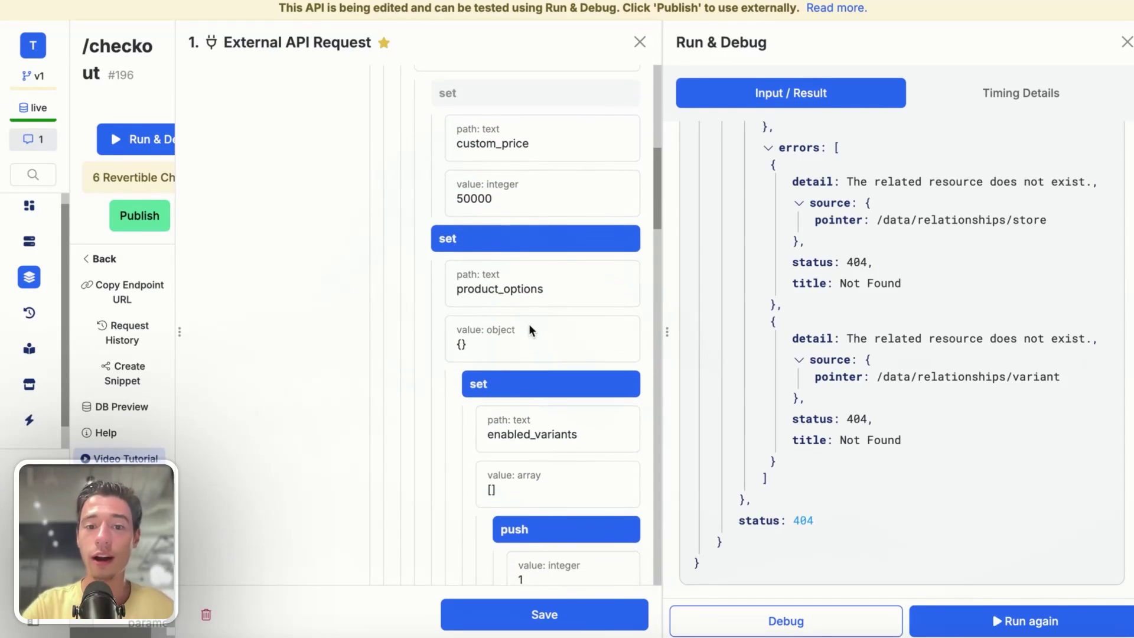
scroll(529, 324, "down", 3)
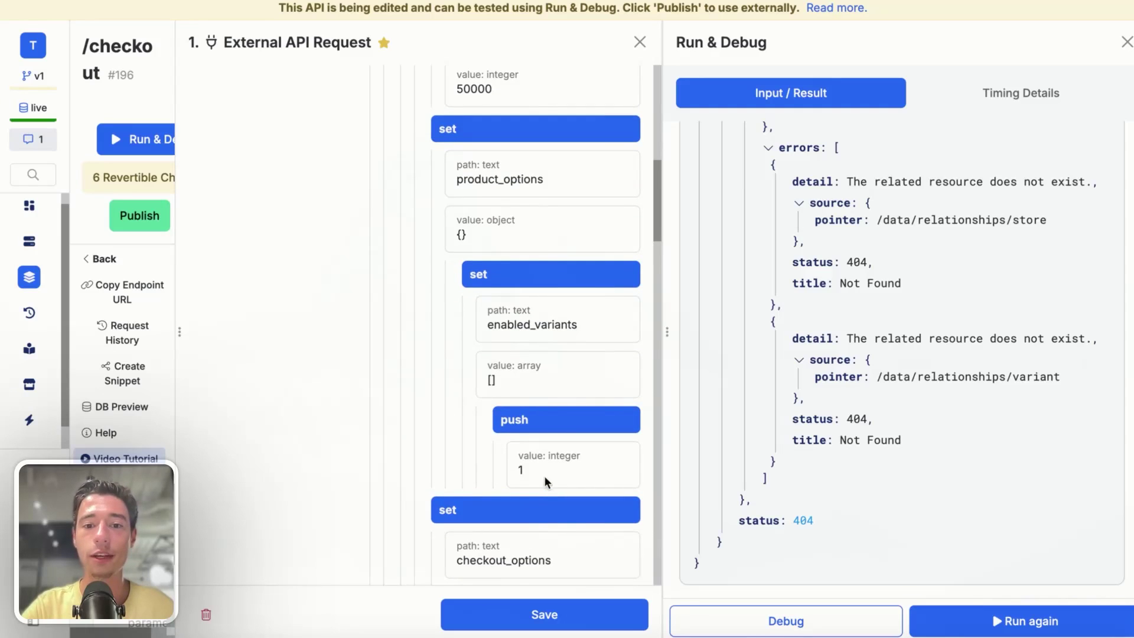
left_click(544, 470)
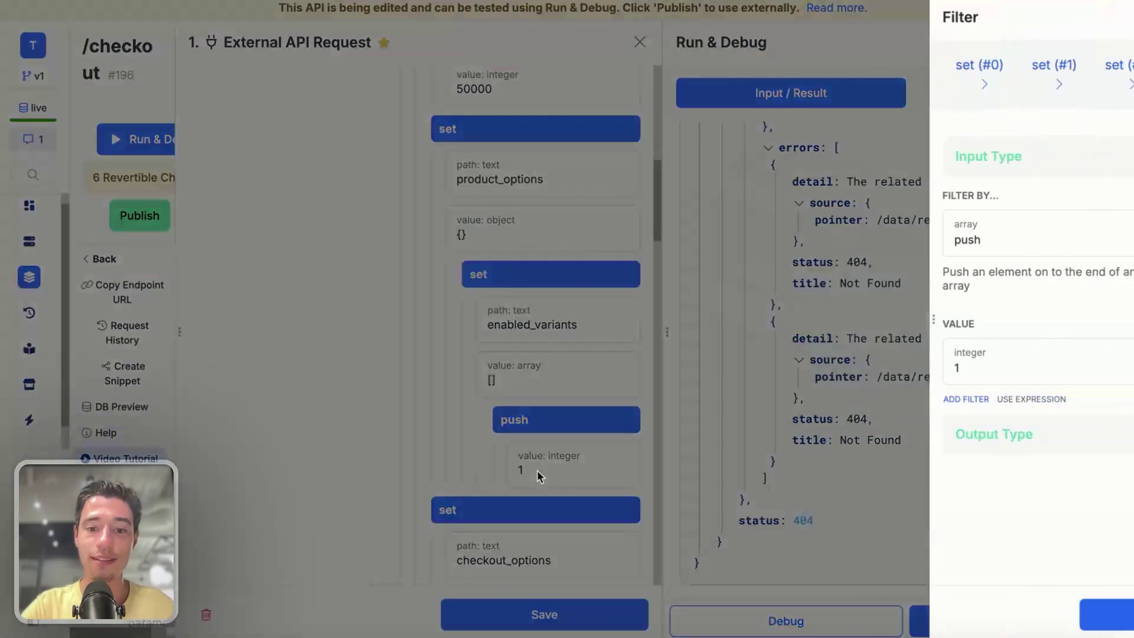
left_click(830, 375)
key("BackSpace")
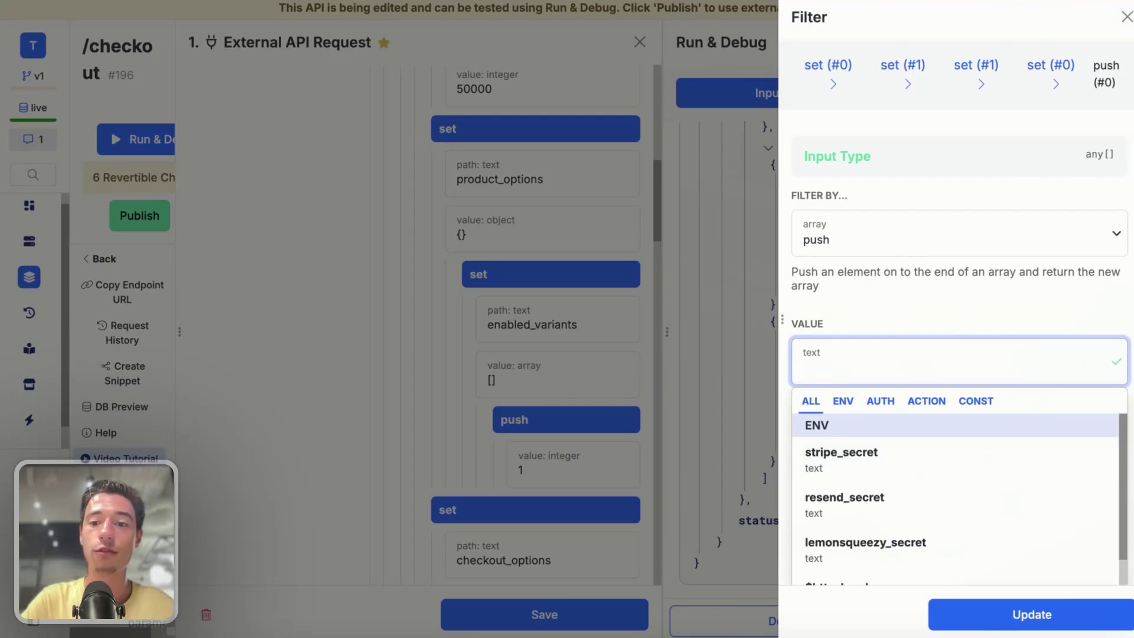
mouse_move(12, 319)
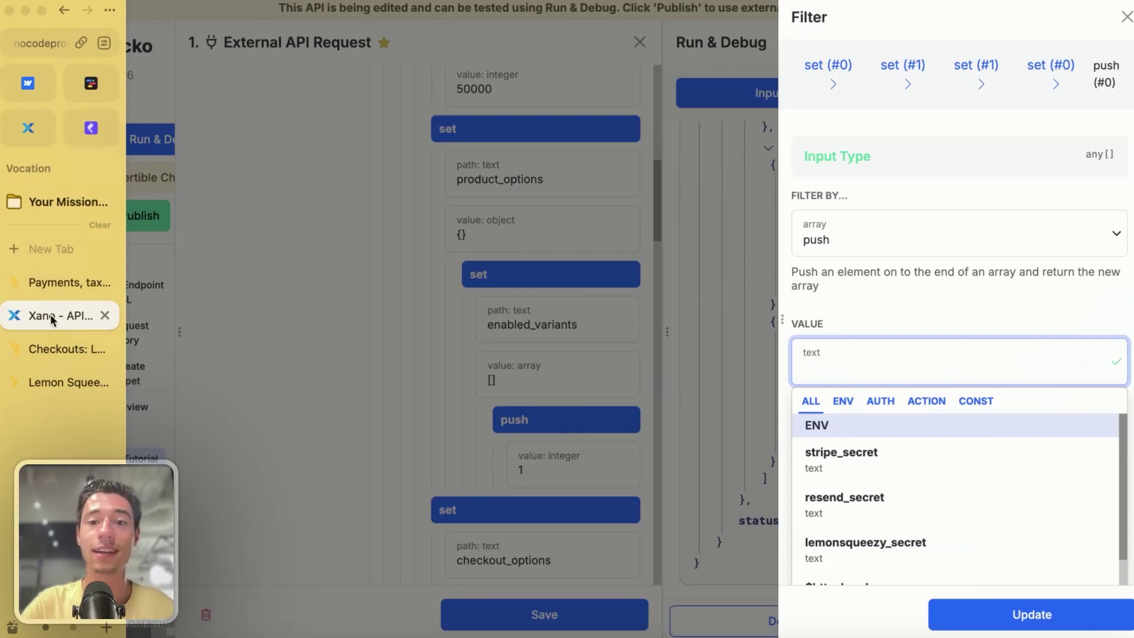
left_click(52, 349)
- Dismiss the new API key notice and copy the All-Access product's variant ID from Products
left_click(62, 383)
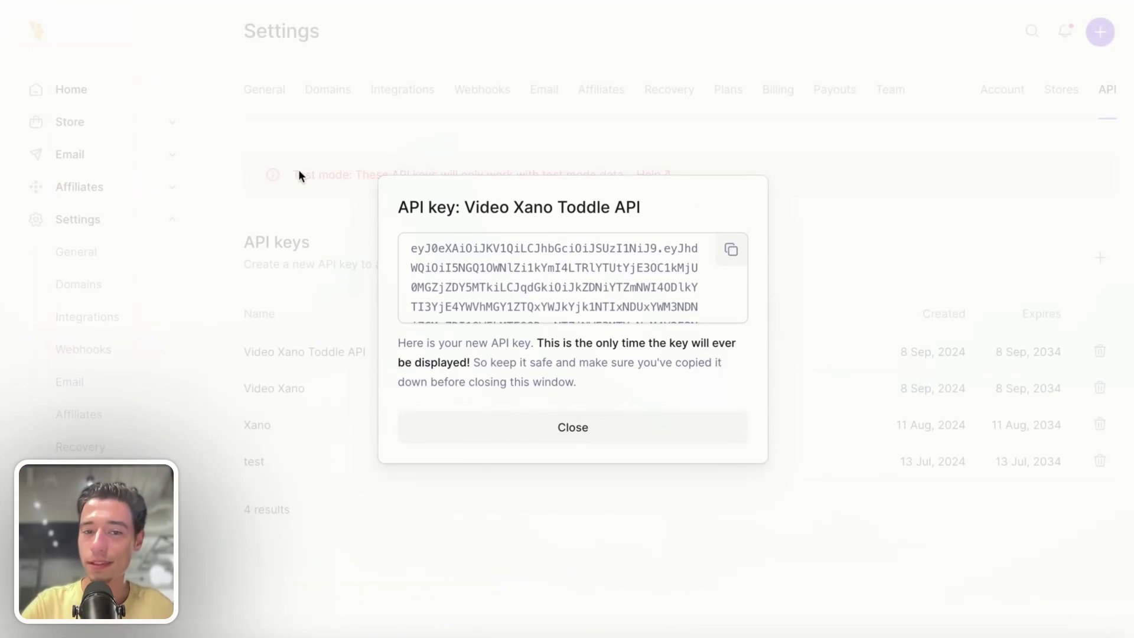
left_click(596, 436)
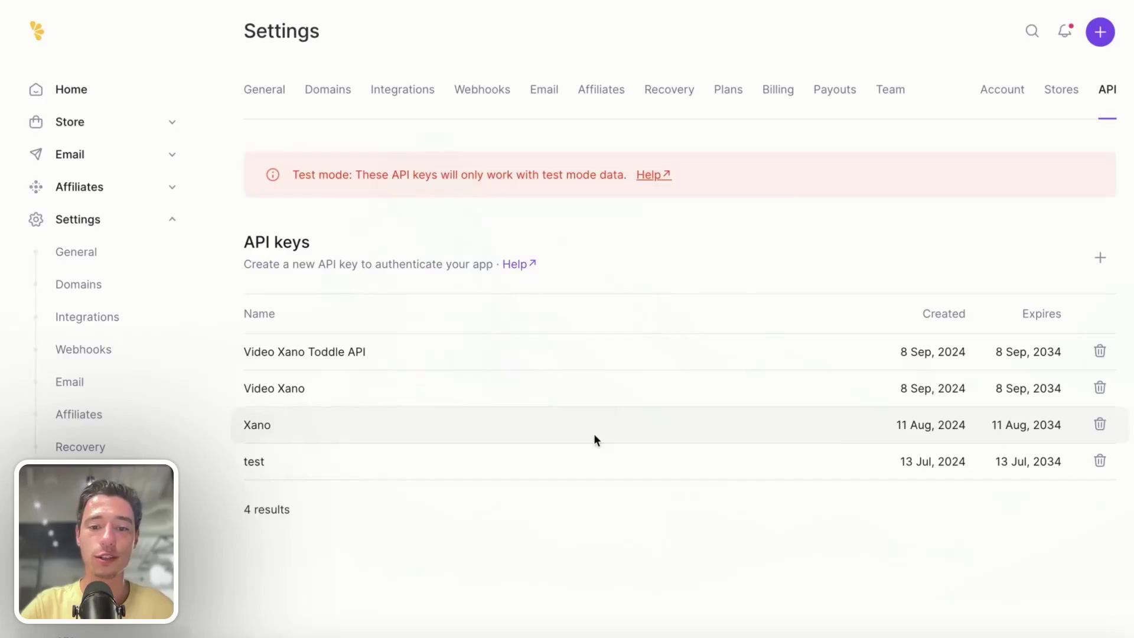
left_click(72, 122)
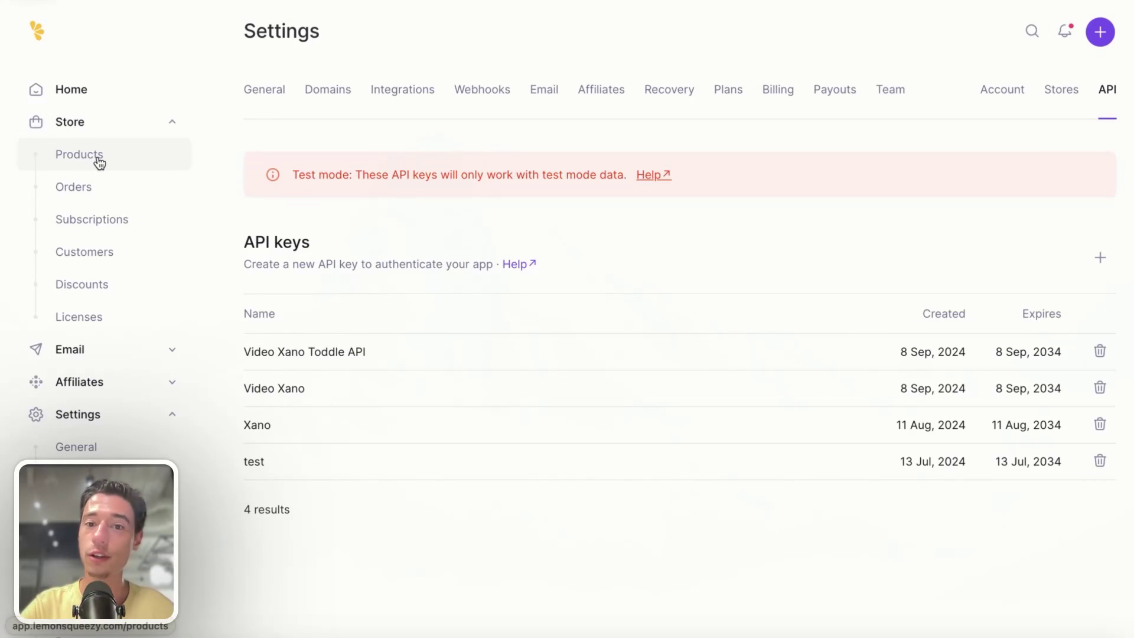
left_click(99, 163)
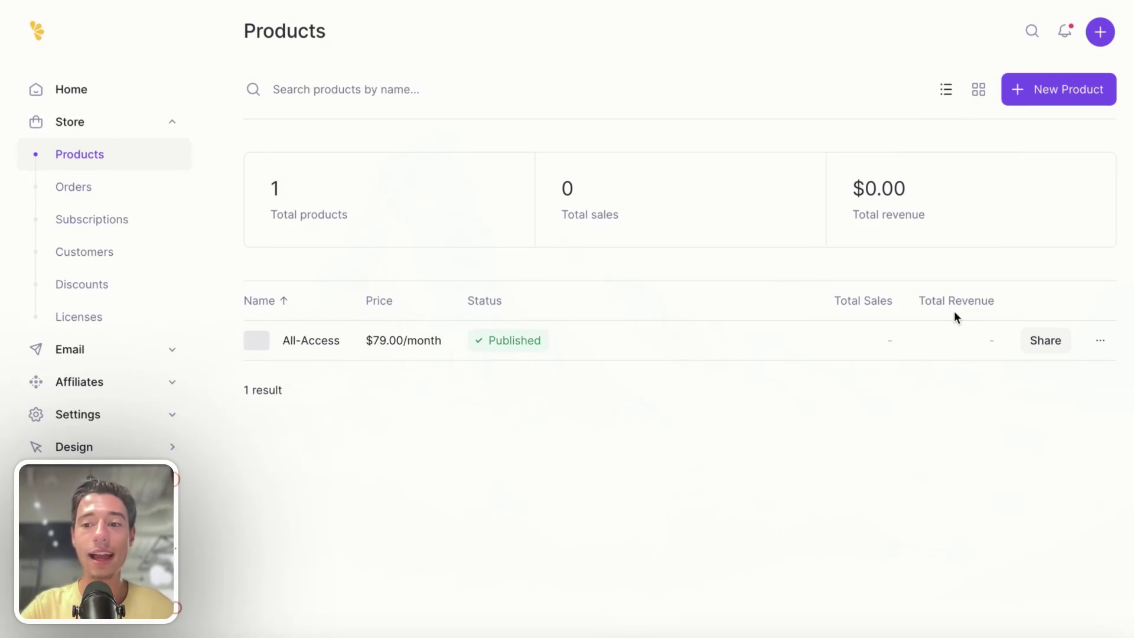
left_click(1102, 345)
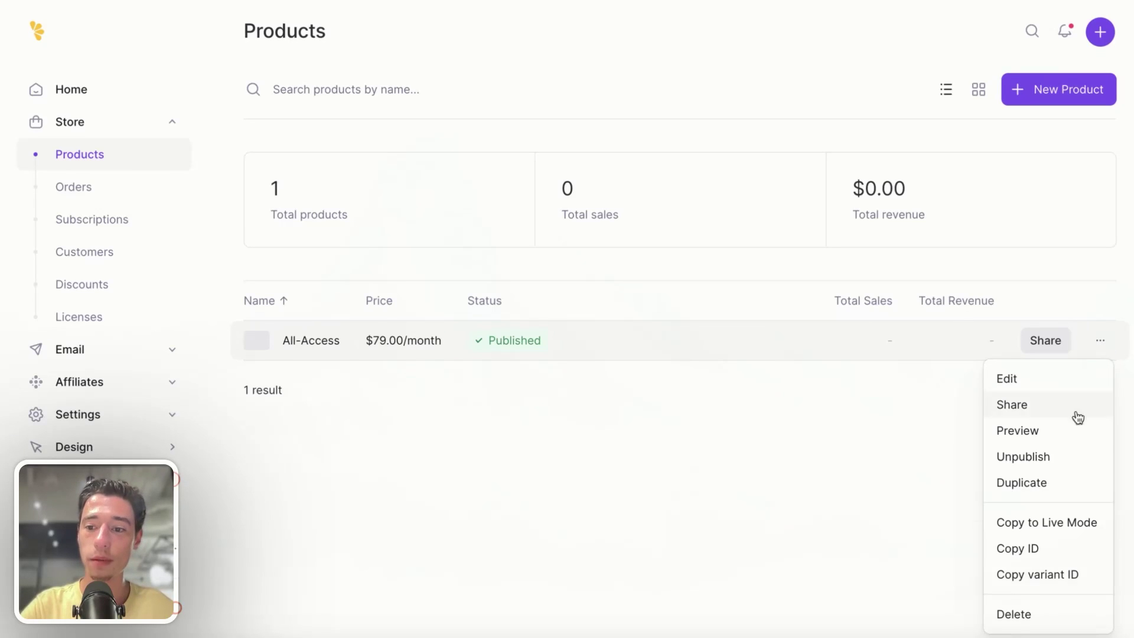
left_click(1047, 578)
- Paste the All-Access variant ID 462622 as the enabled_variants push value and apply it
mouse_move(72, 281)
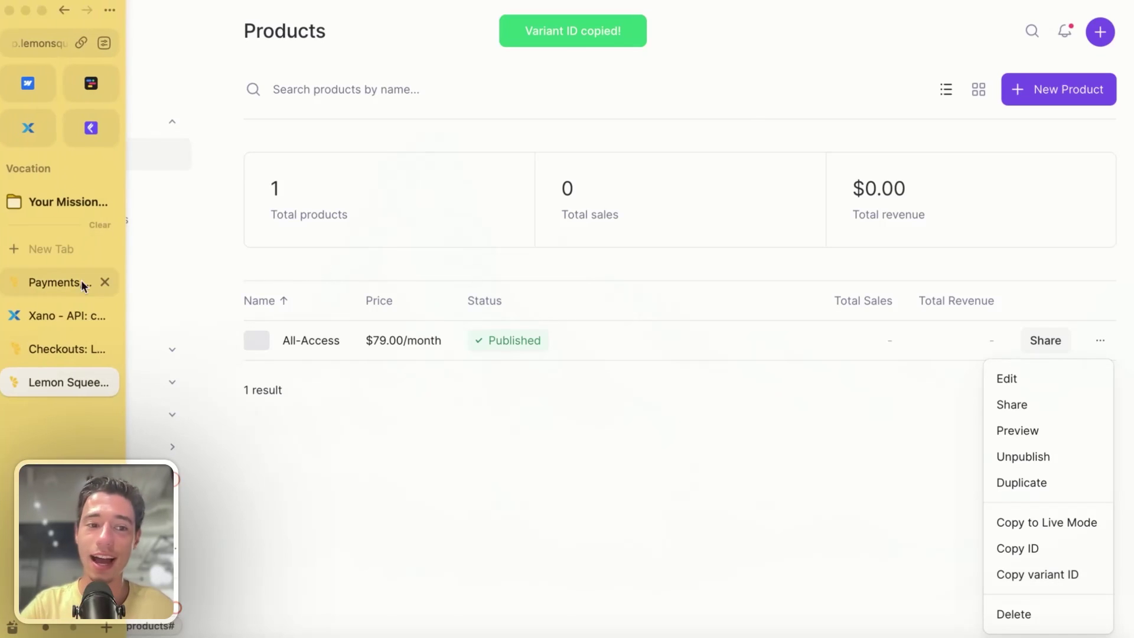
left_click(59, 341)
left_click(59, 322)
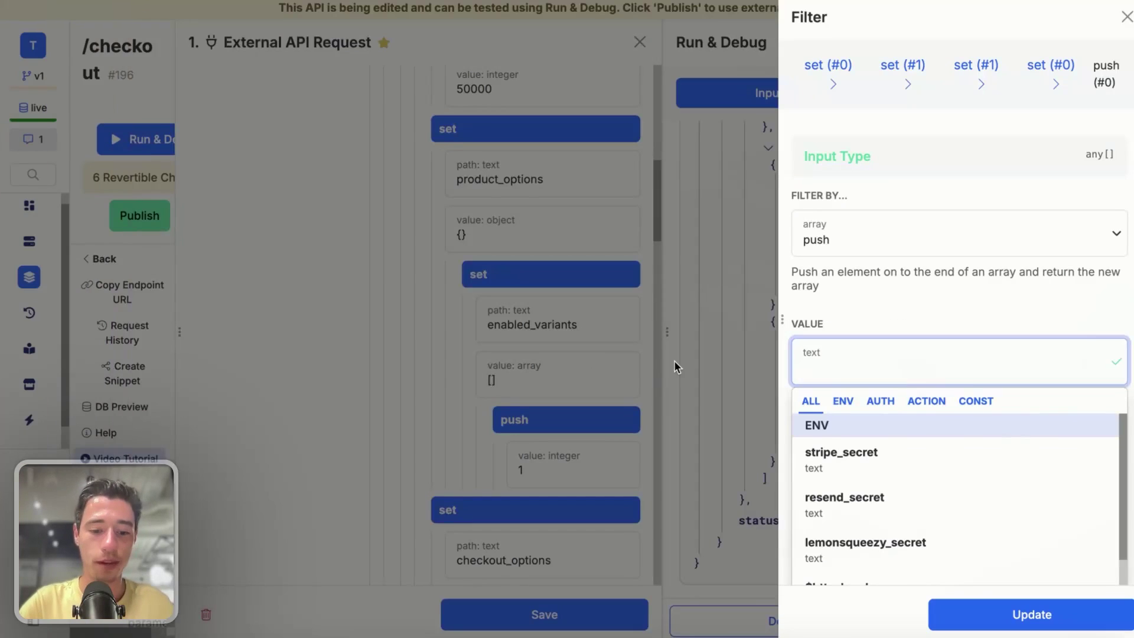
key("super+v")
left_click(1043, 311)
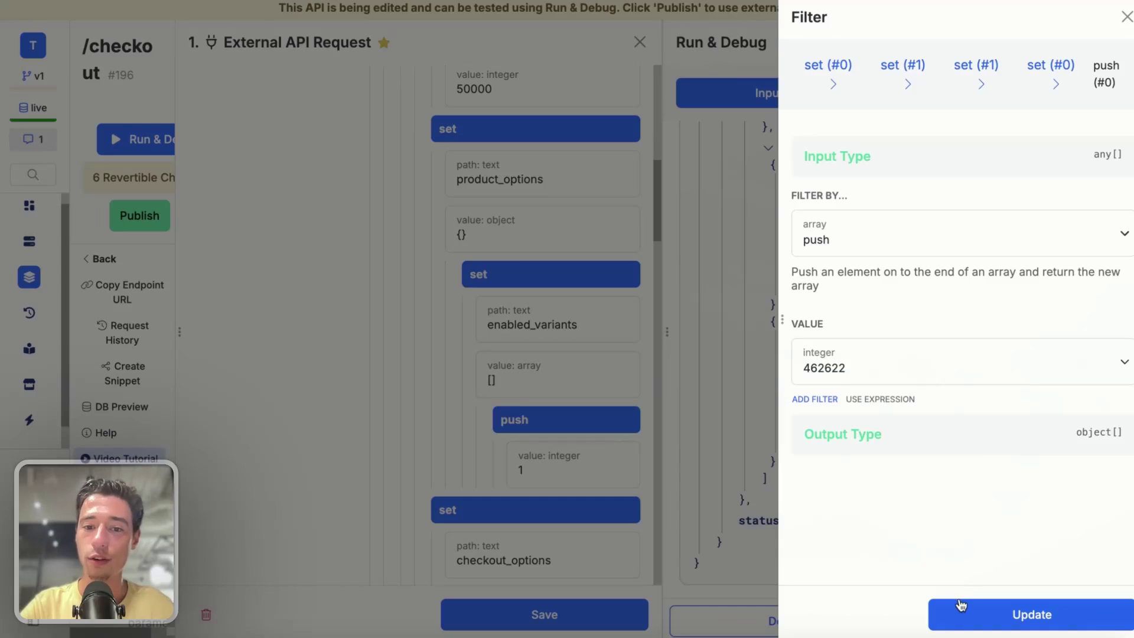
left_click(961, 604)
scroll(549, 410, "down", 5)
scroll(550, 411, "down", 4)
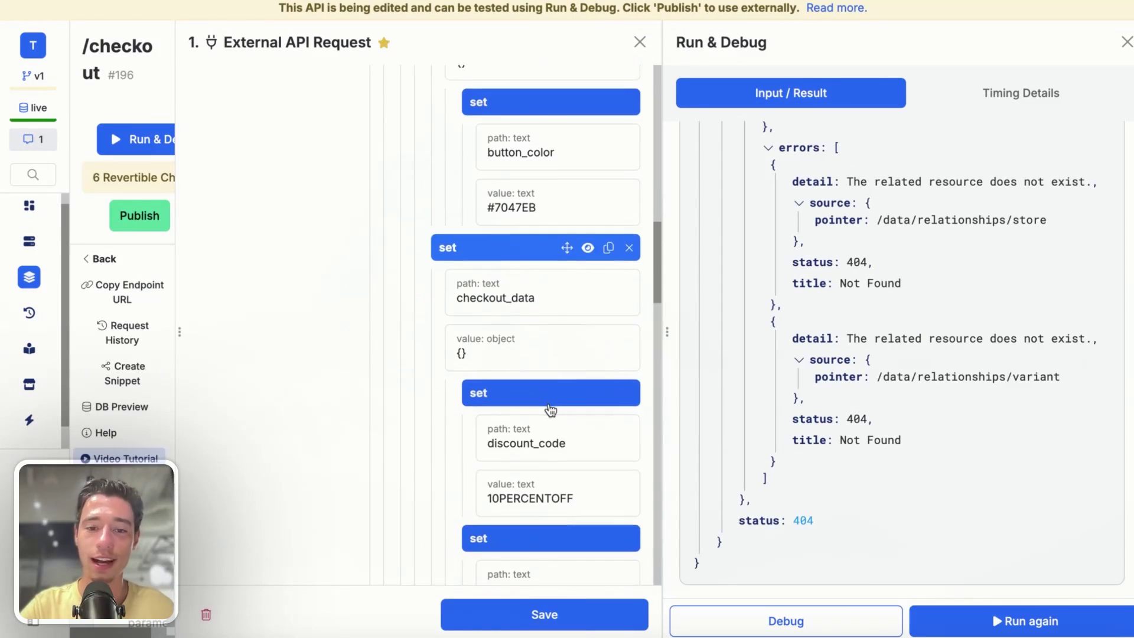
- Disable the discount_code step and scroll down to the store id step
scroll(550, 410, "down", 1)
left_click(587, 364)
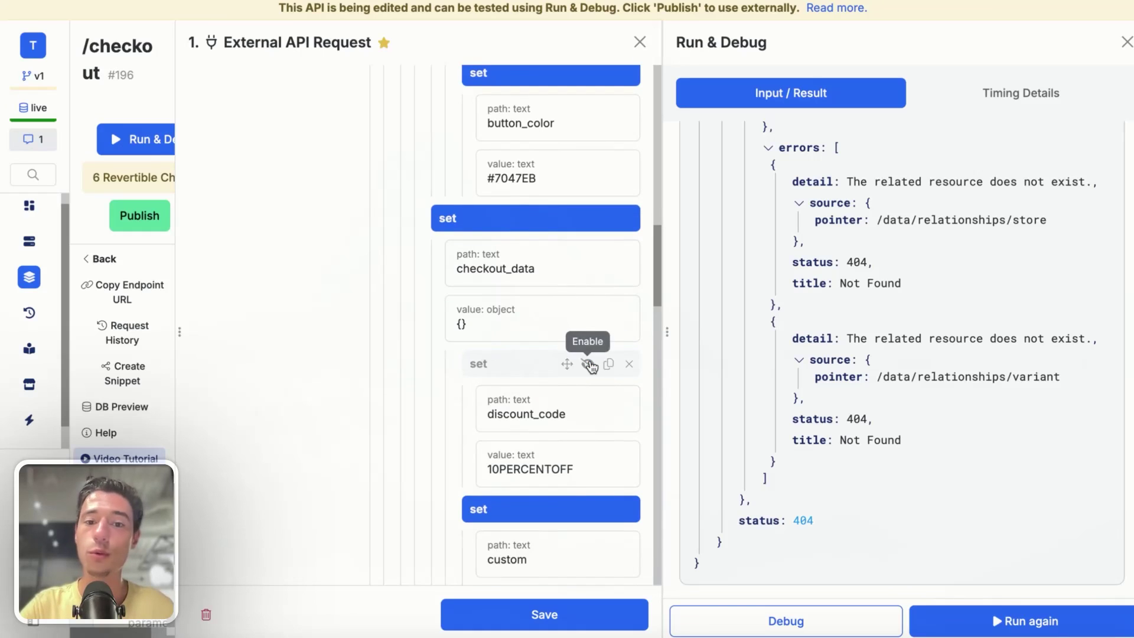
scroll(589, 364, "down", 3)
scroll(590, 365, "down", 1)
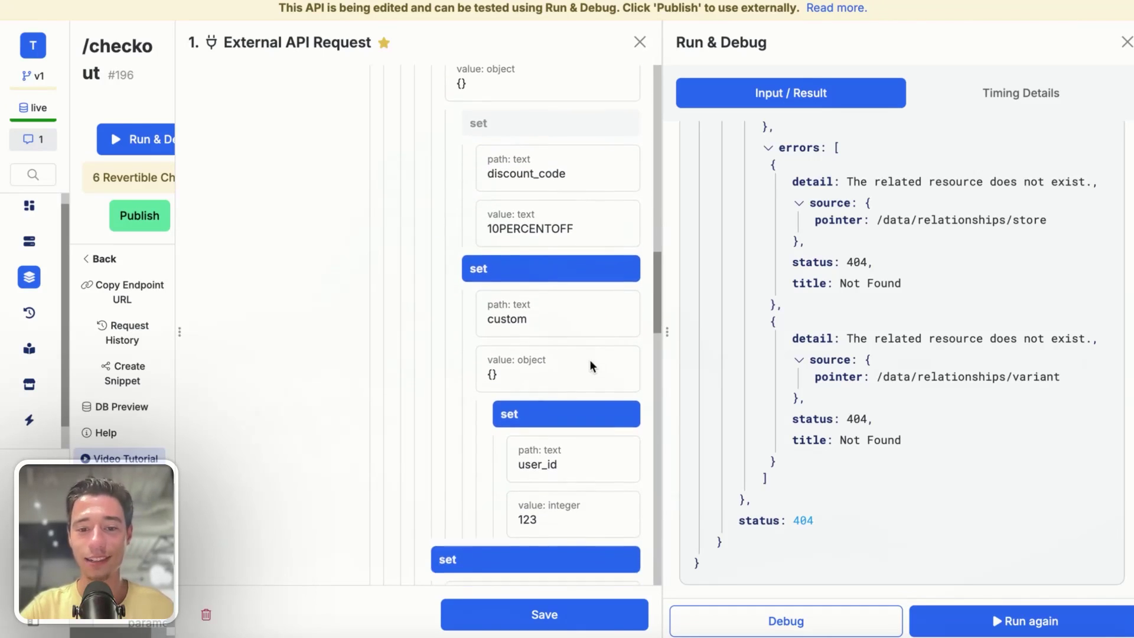
scroll(575, 502, "down", 2)
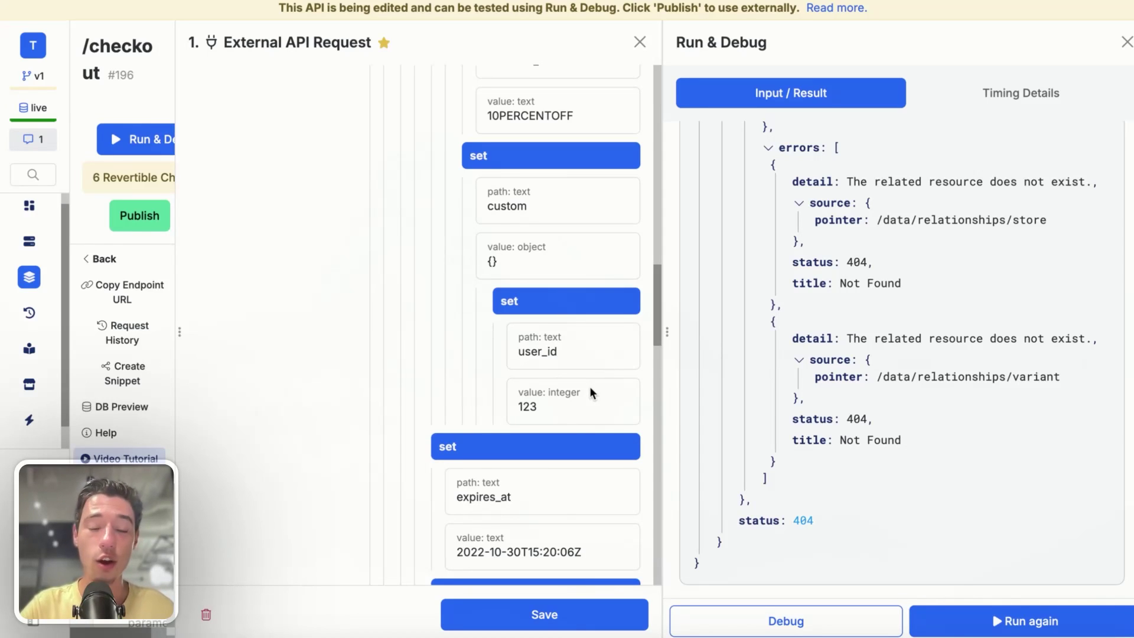
scroll(589, 387, "down", 3)
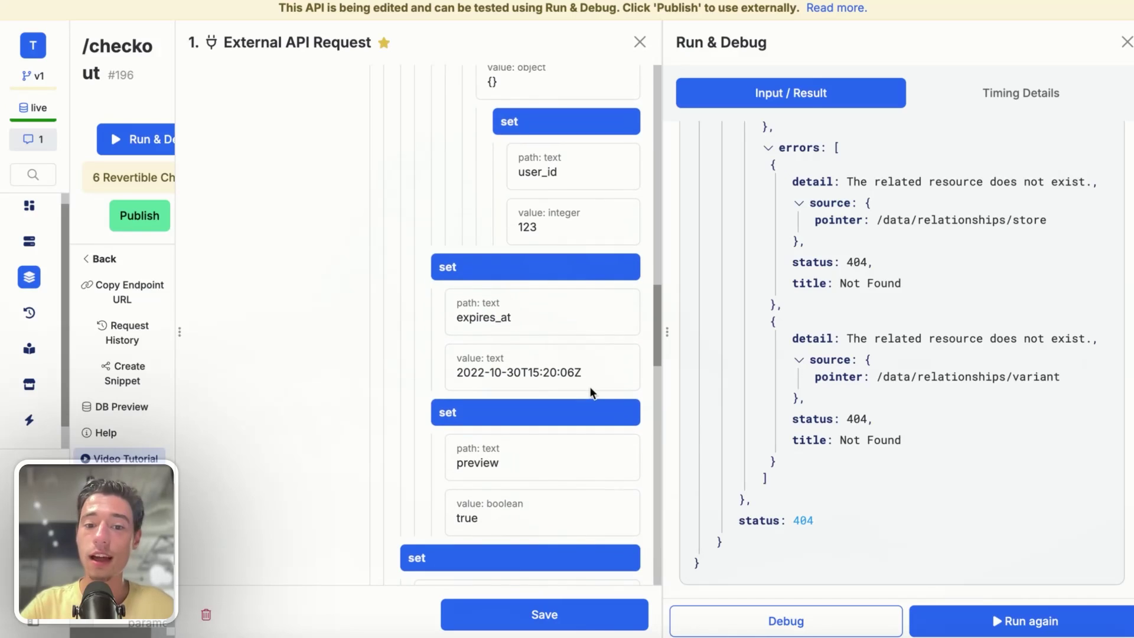
scroll(590, 390, "down", 3)
scroll(591, 383, "down", 5)
scroll(590, 381, "down", 7)
scroll(590, 383, "down", 2)
scroll(591, 382, "up", 6)
scroll(566, 452, "down", 6)
scroll(567, 451, "up", 4)
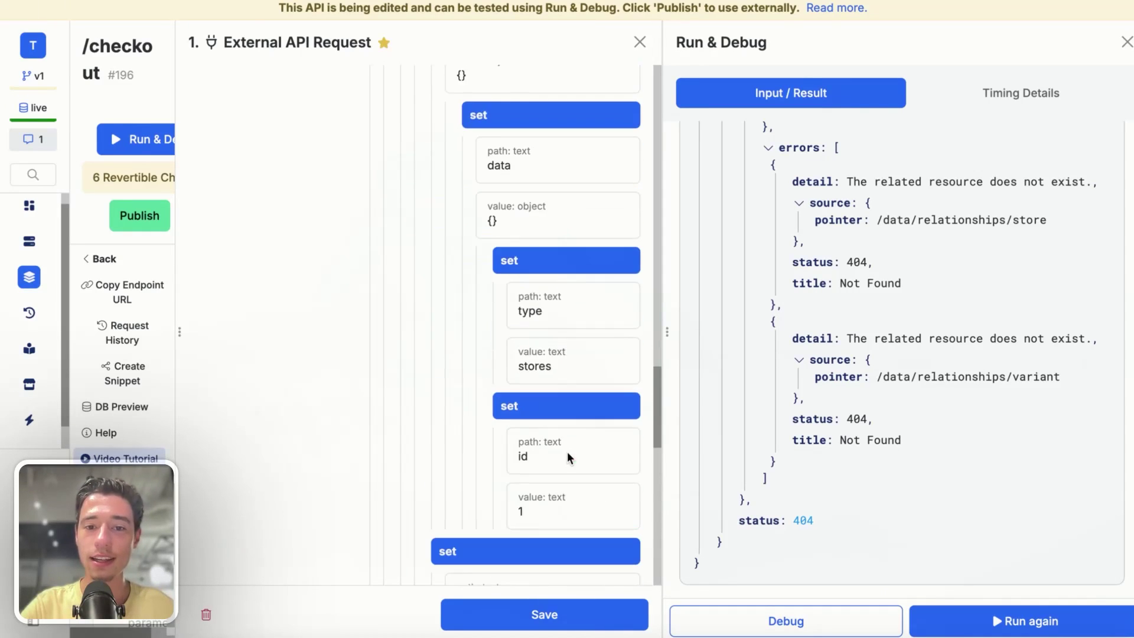
- Open the store id value of 1 for editing, then bring up the Lemon Squeezy site
left_click(538, 515)
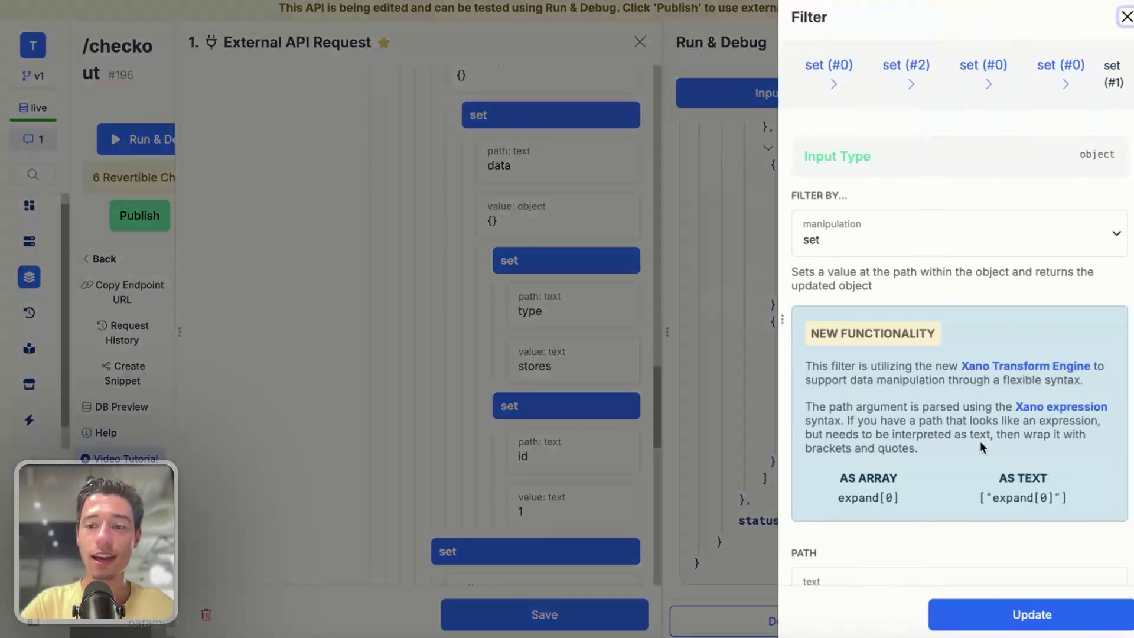
left_click(833, 475)
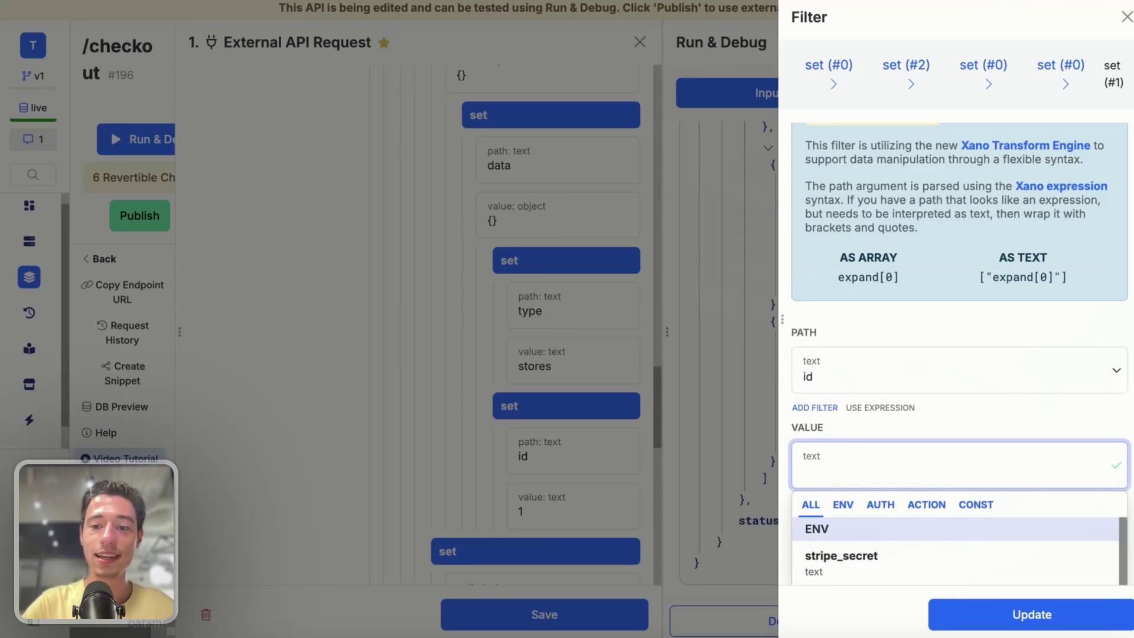
mouse_move(2, 284)
left_click(58, 282)
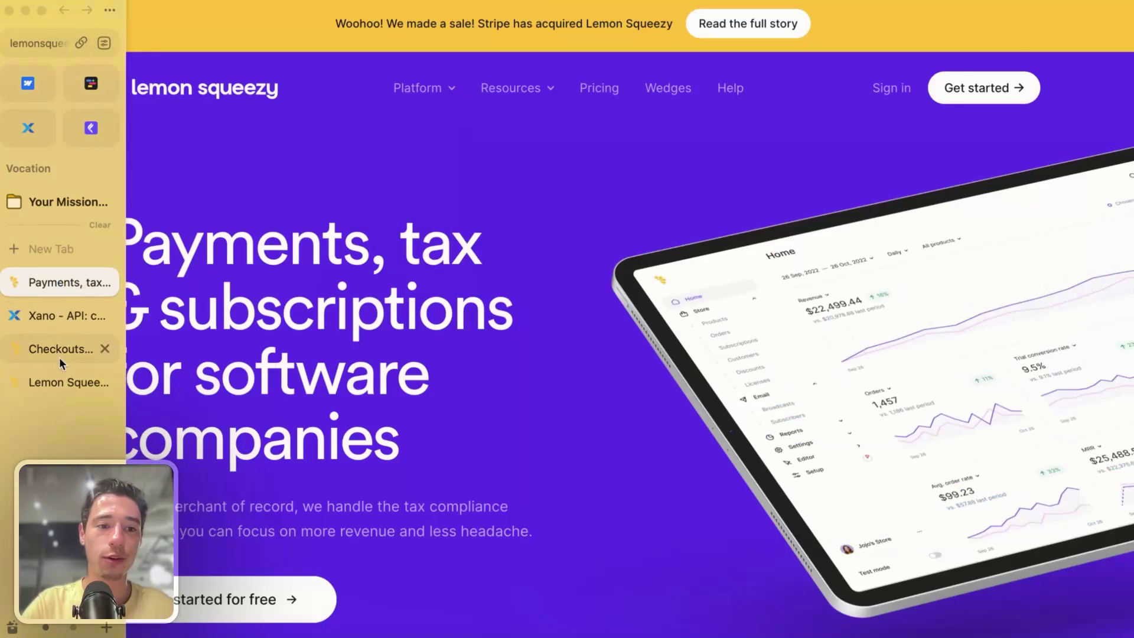
- Duplicate the Lemon Squeezy dashboard into a new page
left_click(59, 383)
right_click(60, 390)
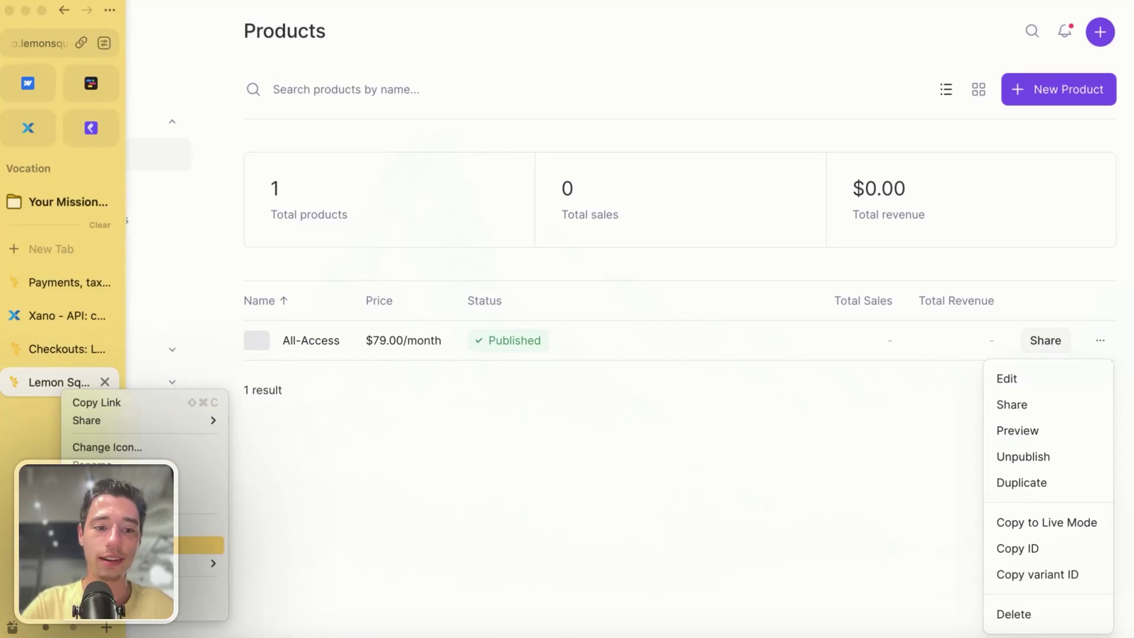
left_click(118, 464)
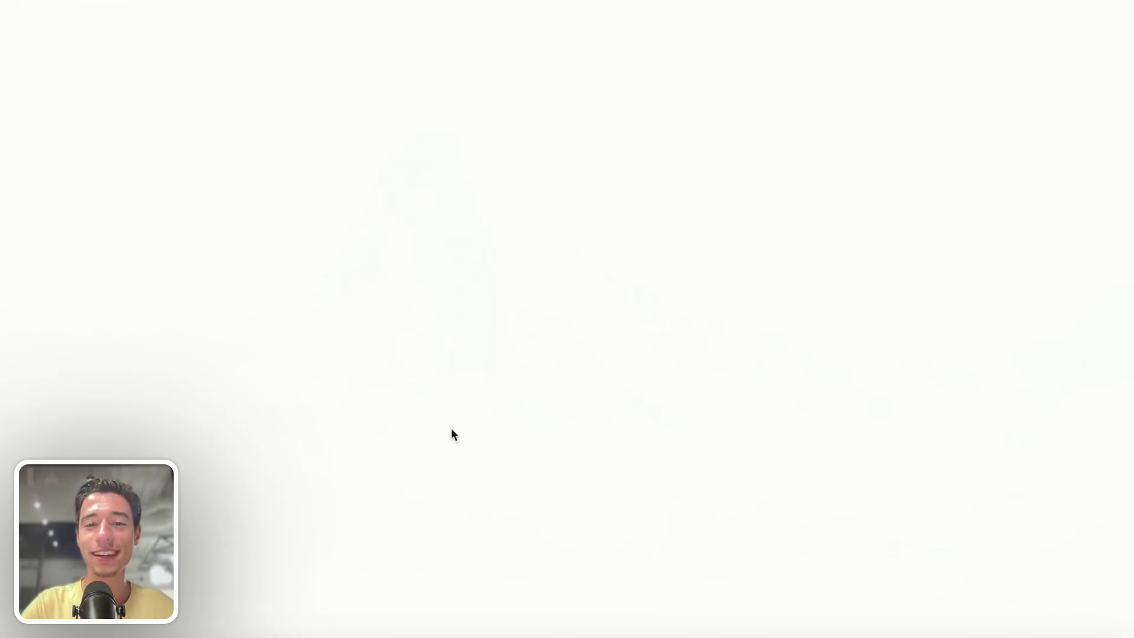
- Navigate through Settings to the page listing all stores
left_click(129, 415)
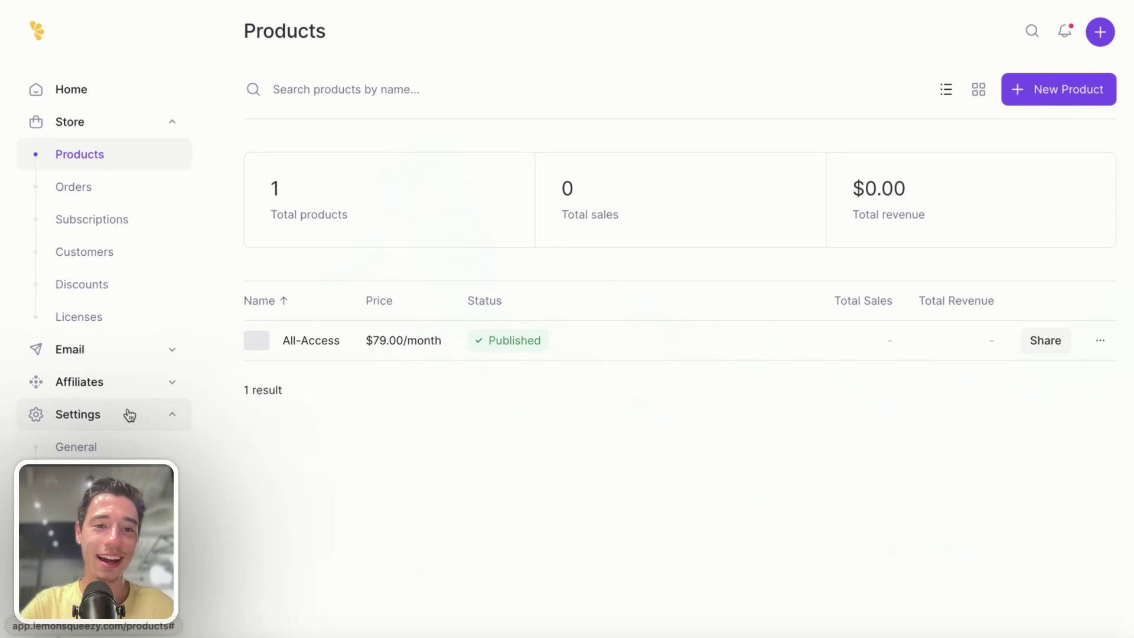
left_click(121, 450)
scroll(112, 440, "down", 2)
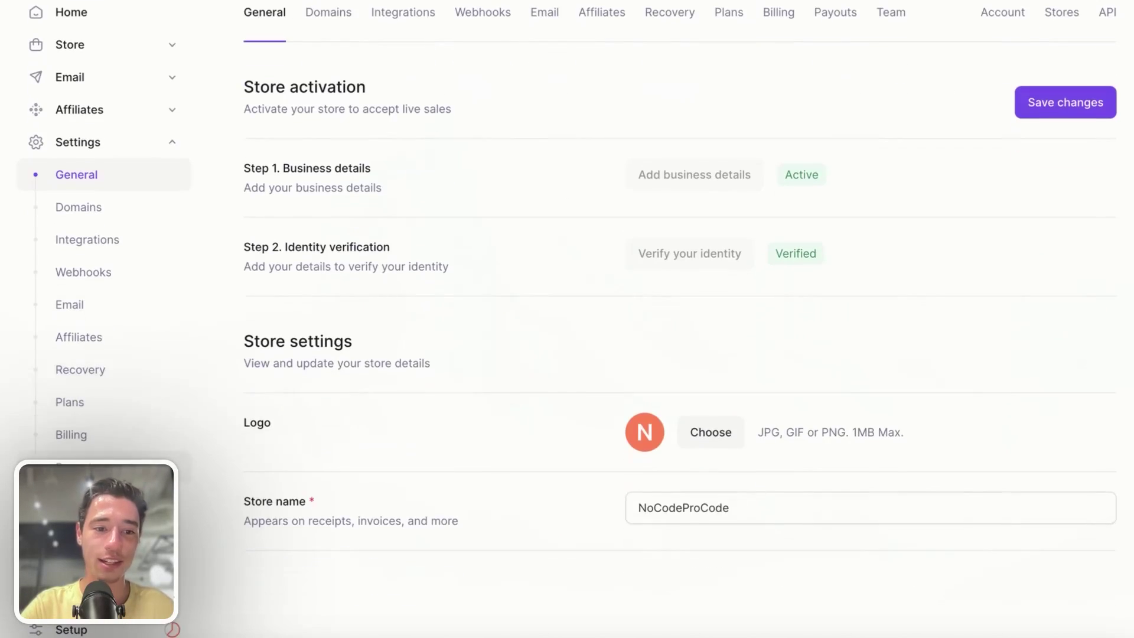
scroll(100, 366, "down", 2)
left_click(177, 584)
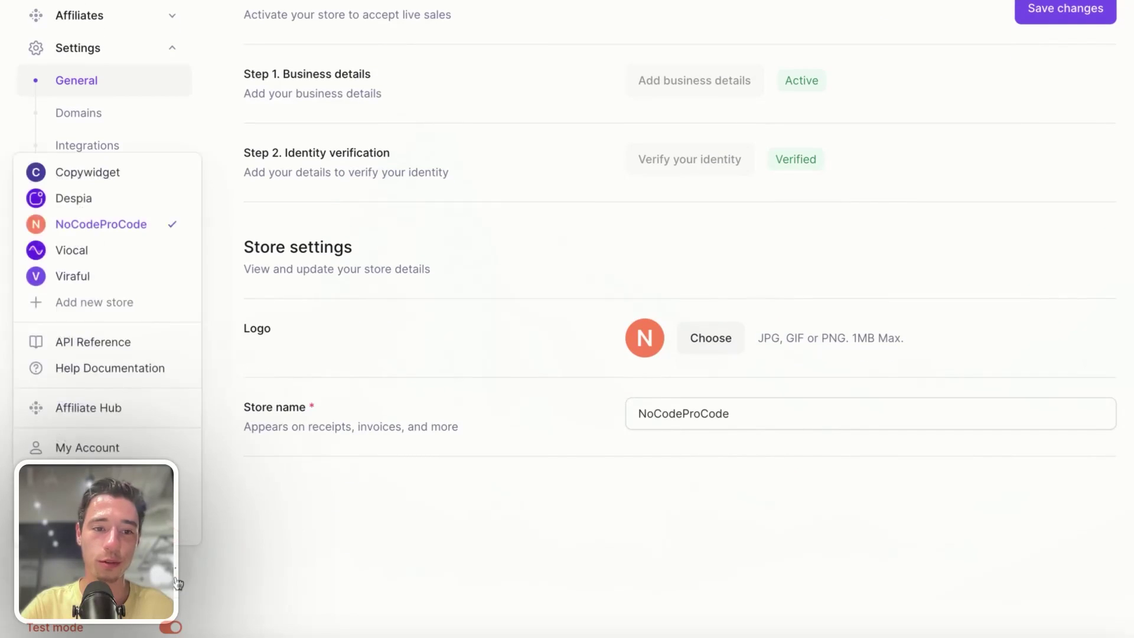
left_click(279, 552)
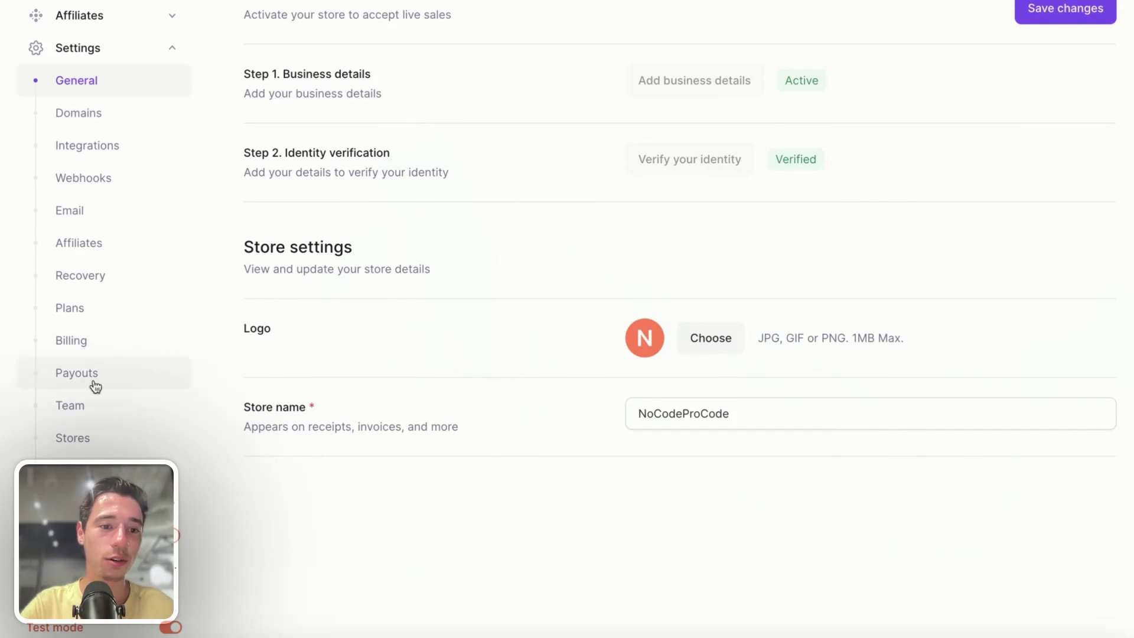
left_click(96, 449)
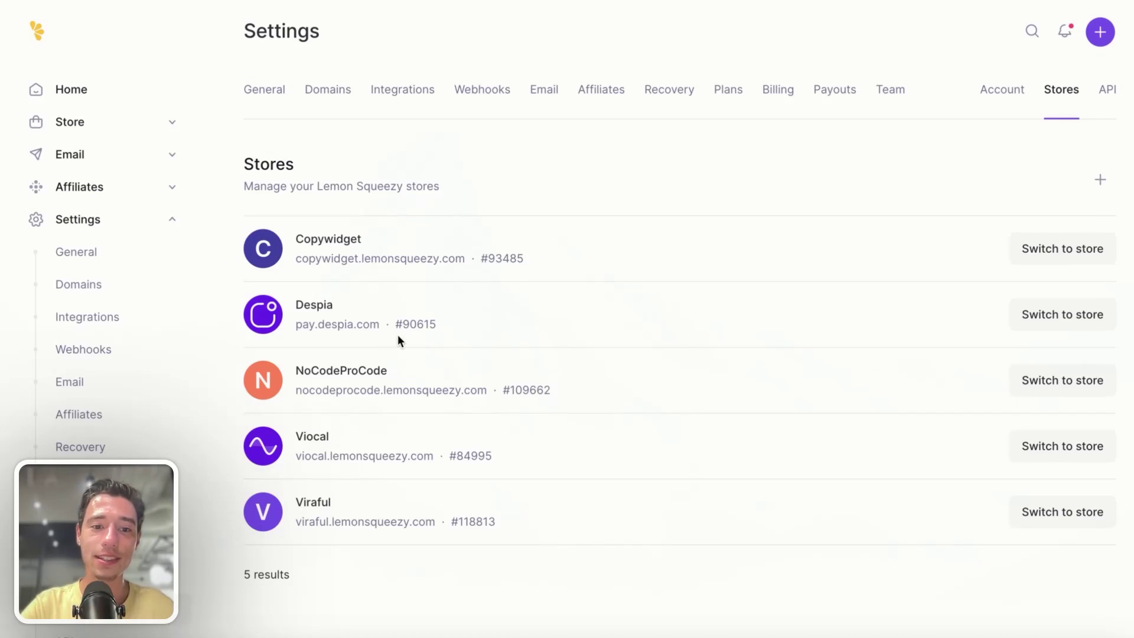
- Select the NoCodeProCode store's ID number and close the duplicate page
left_click_drag(395, 323, 437, 324)
left_click_drag(509, 392, 561, 395)
key("super+c")
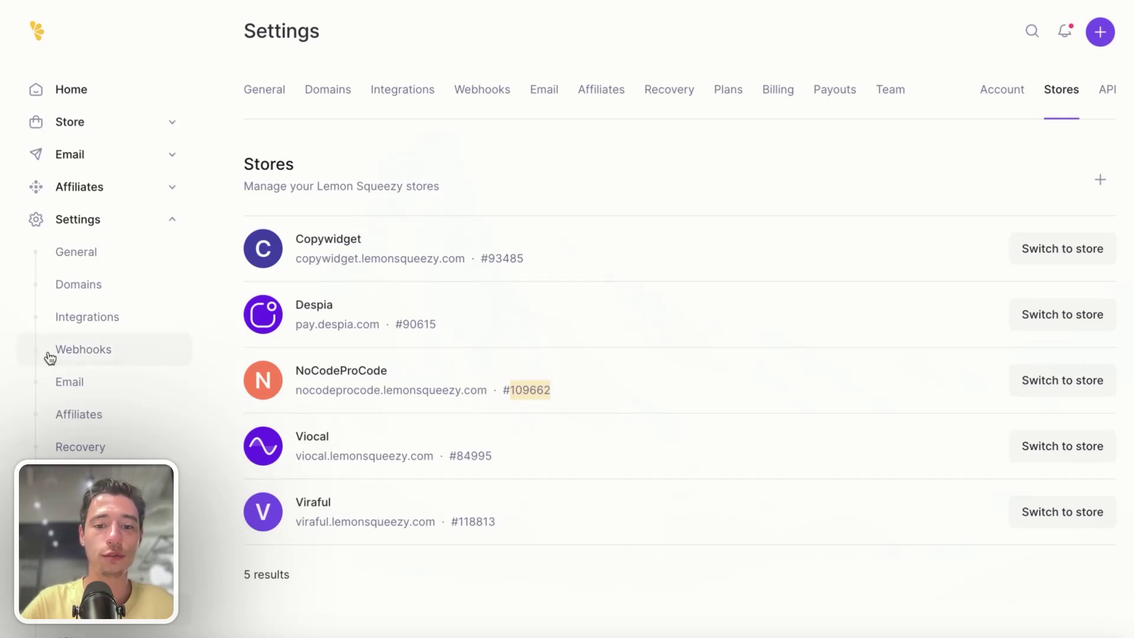
mouse_move(2, 384)
left_click(105, 413)
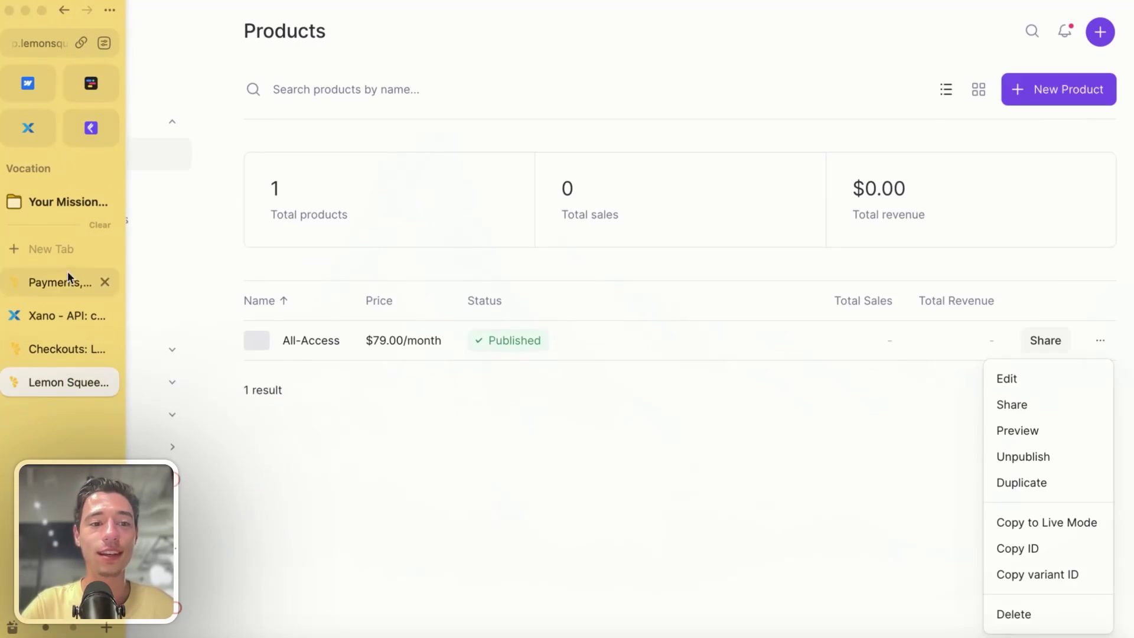
- Paste the store ID 109662 into the id step and apply it
left_click(55, 313)
key("super+v")
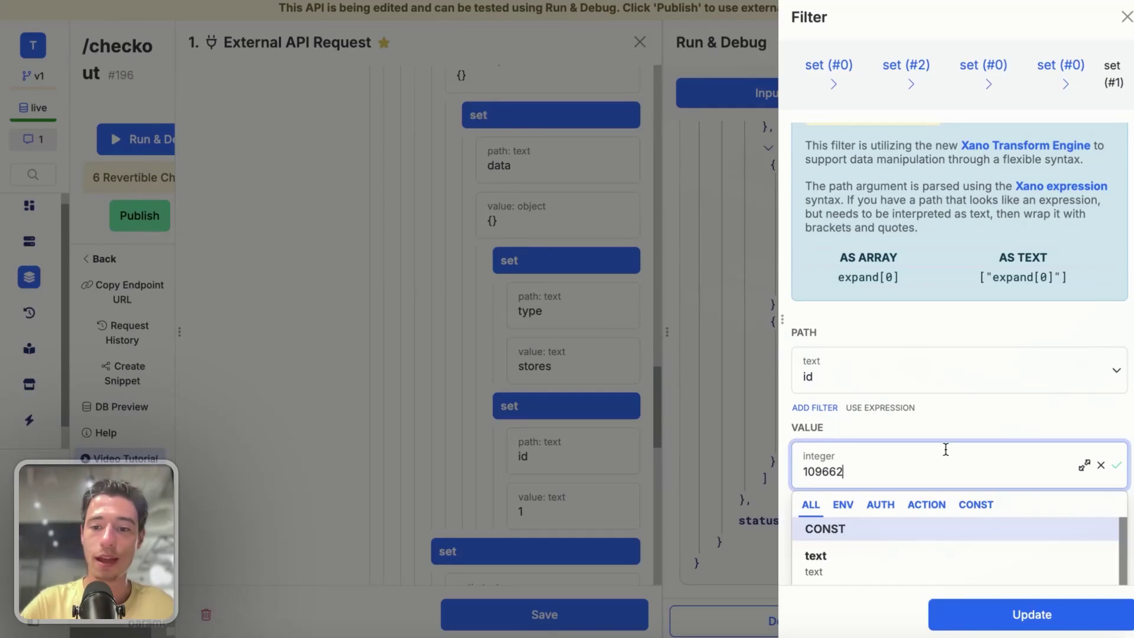
left_click(931, 612)
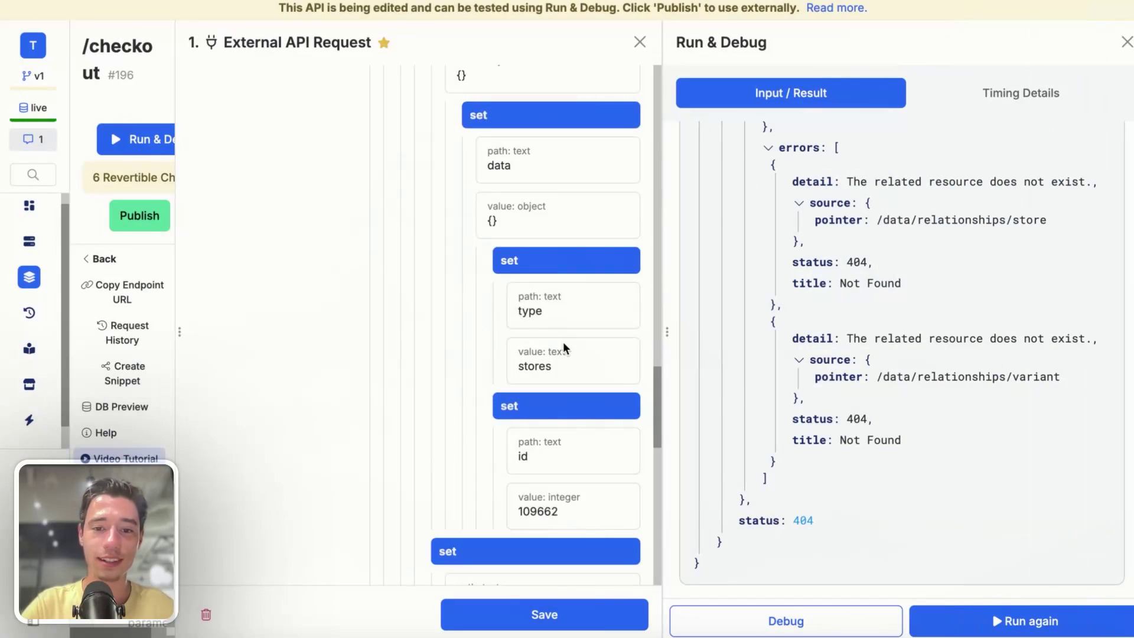
scroll(562, 341, "down", 10)
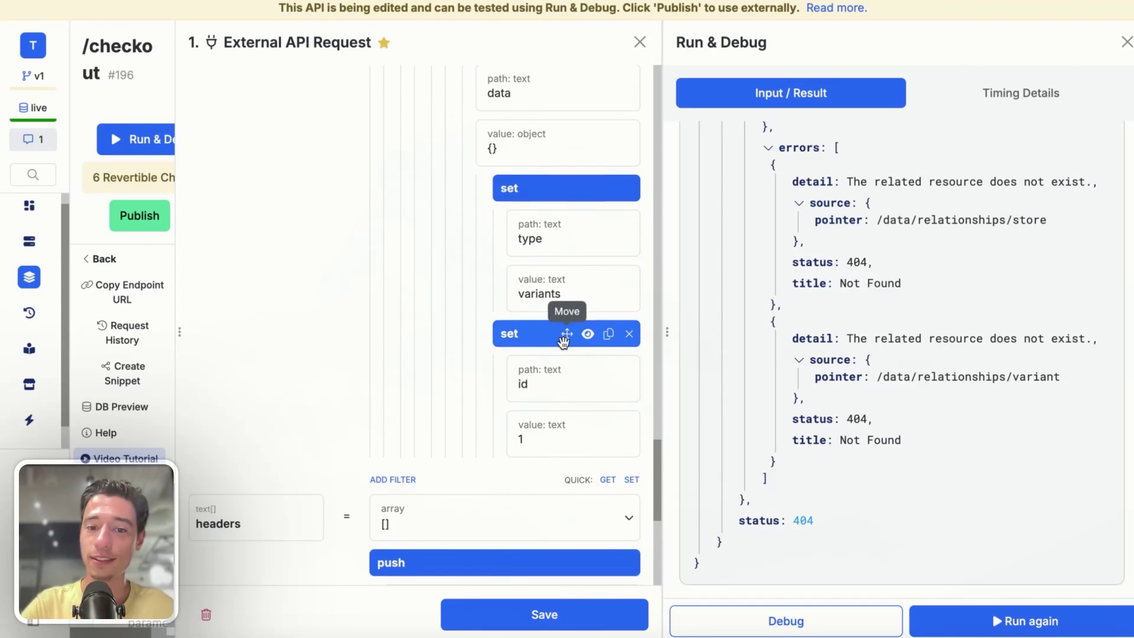
scroll(561, 441, "up", 2)
scroll(562, 456, "down", 1)
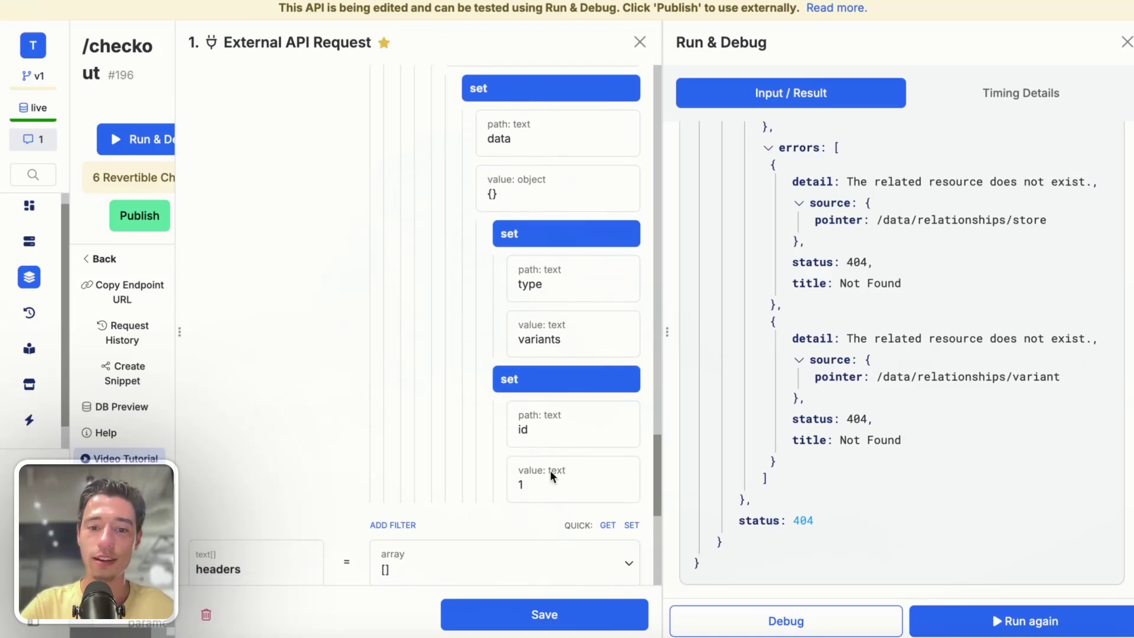
- Inspect the id set step's filter settings, closing them without changes
left_click(551, 470)
scroll(941, 410, "down", 4)
left_click(641, 322)
scroll(564, 356, "up", 6)
scroll(514, 355, "up", 3)
scroll(531, 360, "down", 10)
scroll(541, 360, "up", 5)
scroll(541, 357, "up", 1)
- Clear the placeholder id value 1, then choose a value for the pay_link variable
left_click(547, 380)
left_click(825, 464)
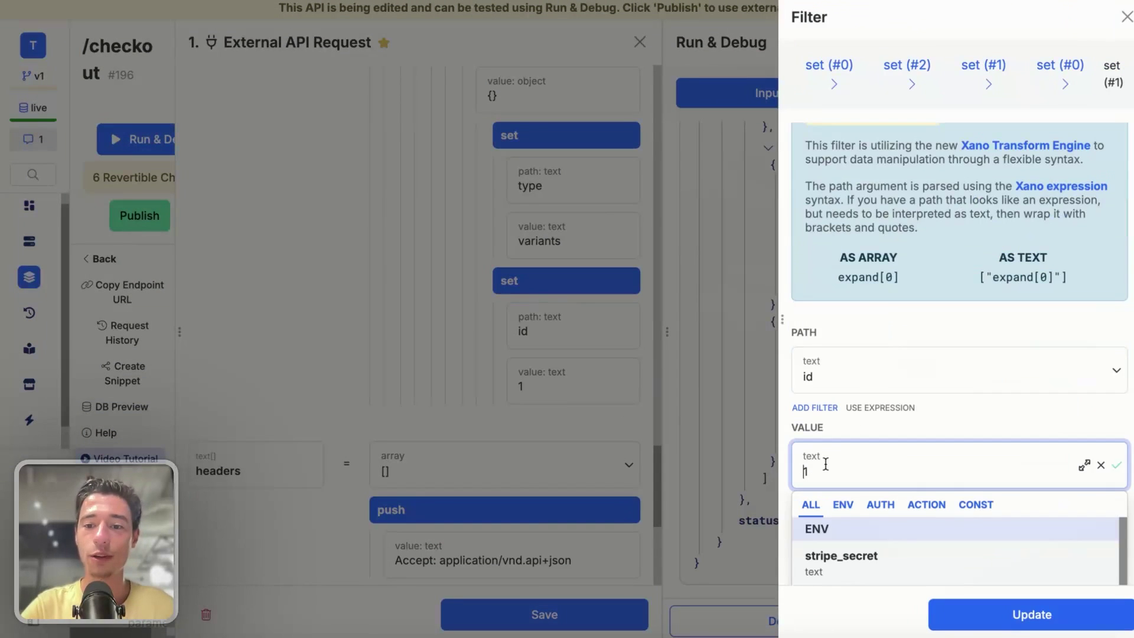
key("BackSpace")
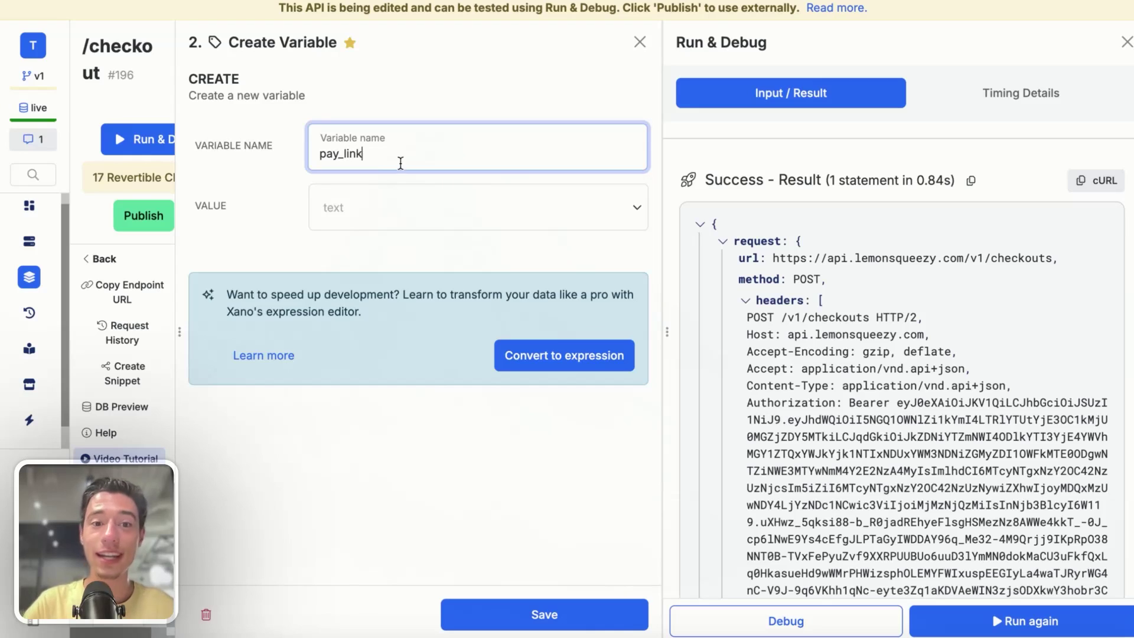
left_click(416, 216)
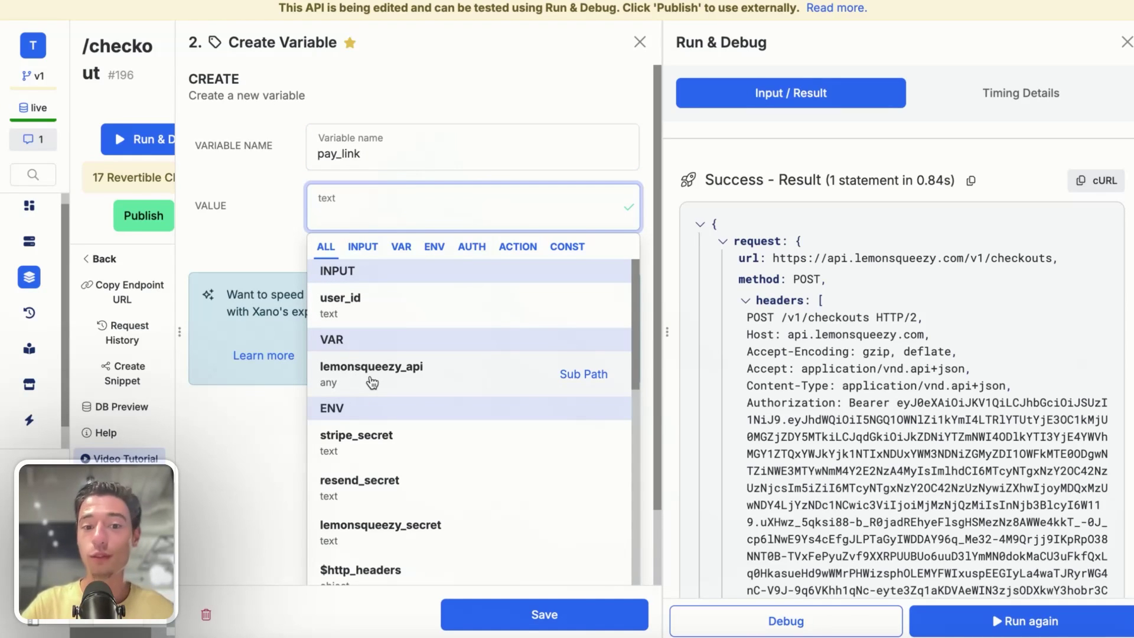
- Paste the sample Lemon Squeezy response into the sub path picker and expand response > result > data
left_click(584, 373)
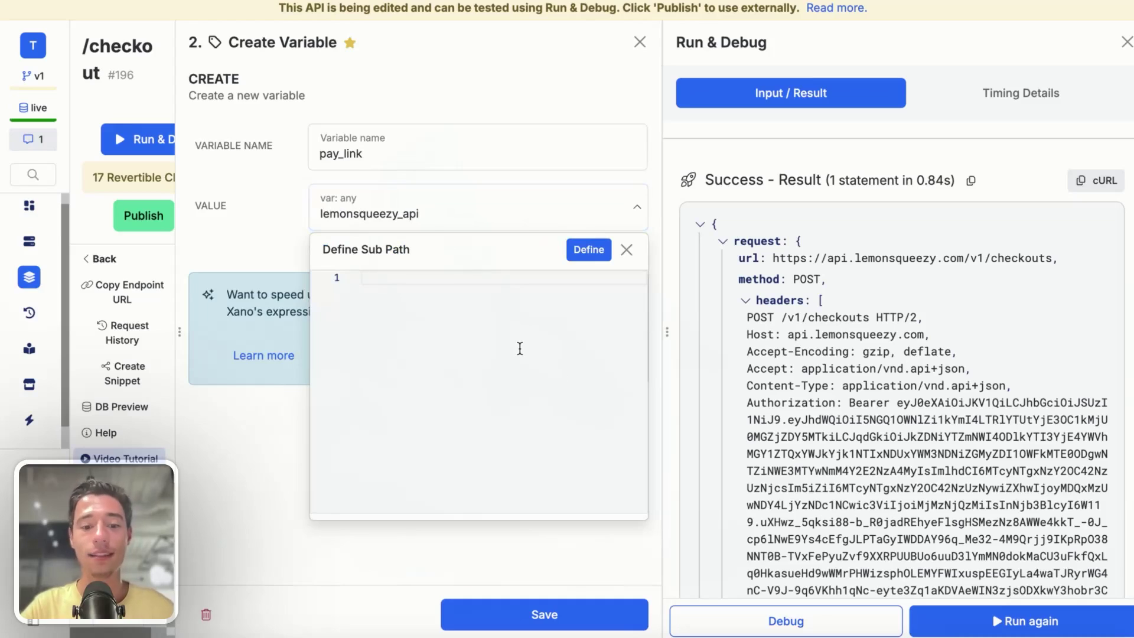
key("ctrl+v")
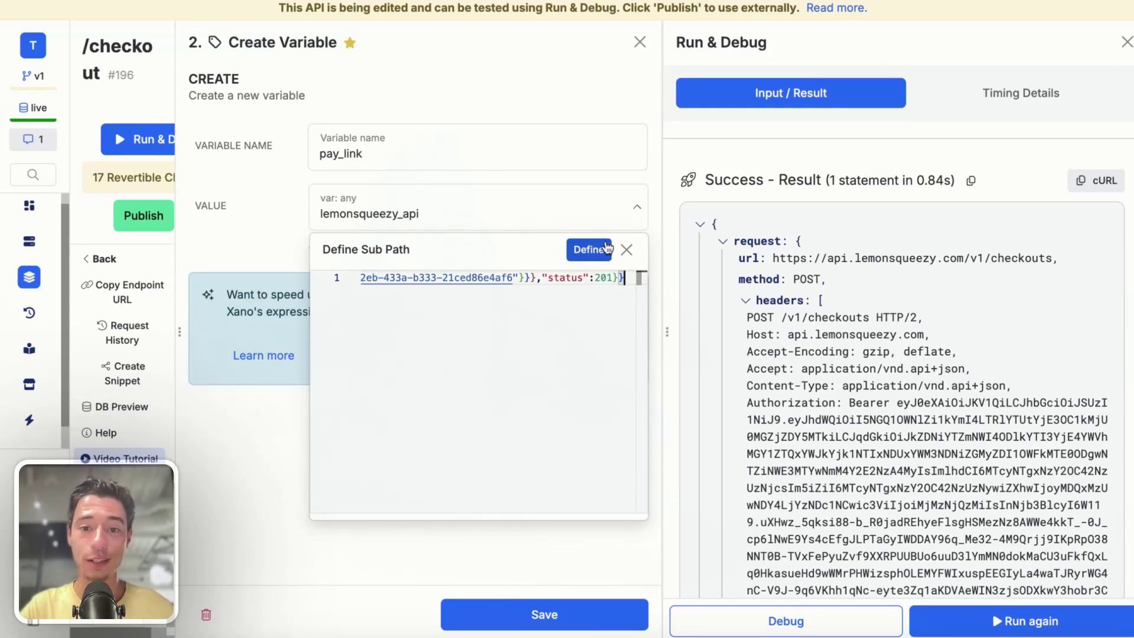
left_click(602, 253)
left_click(333, 283)
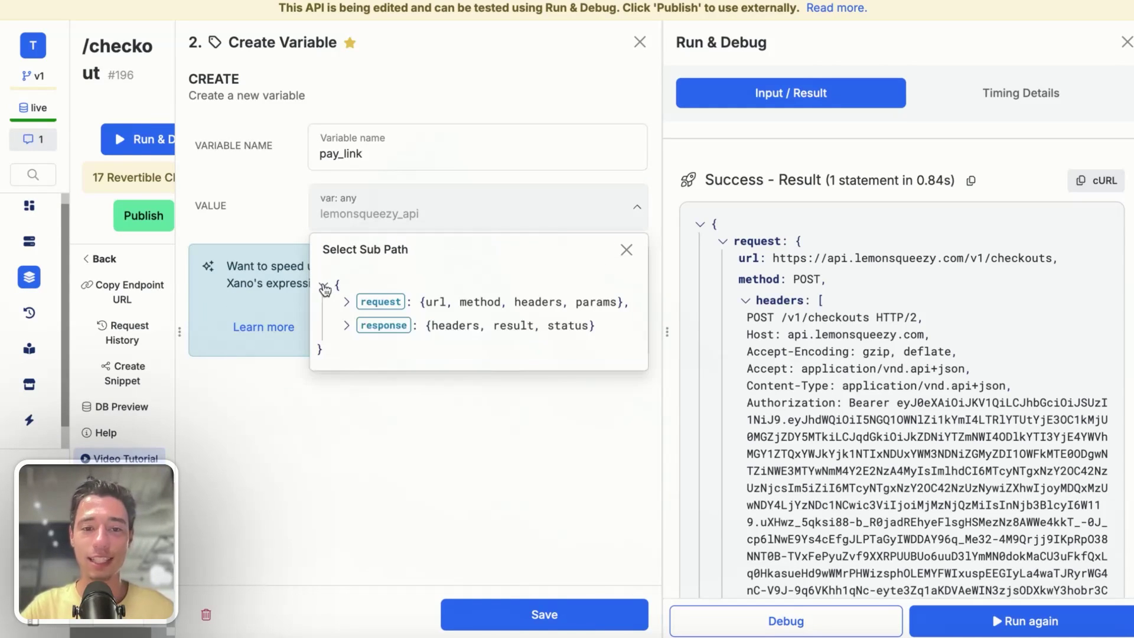
left_click(346, 326)
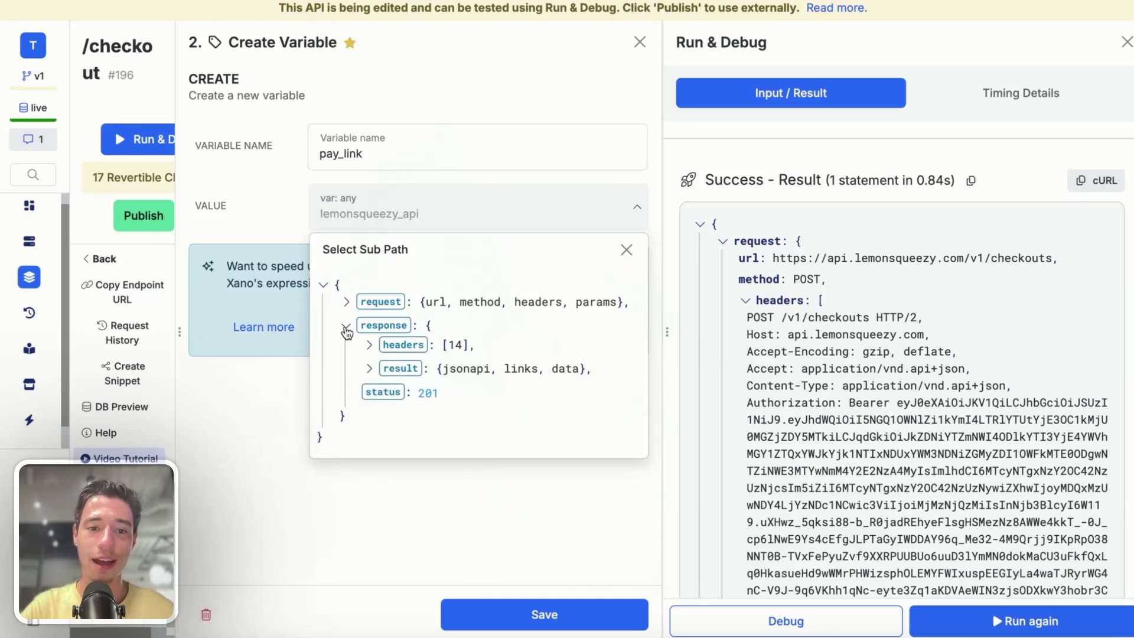
left_click(368, 369)
left_click(394, 437)
scroll(406, 454, "down", 2)
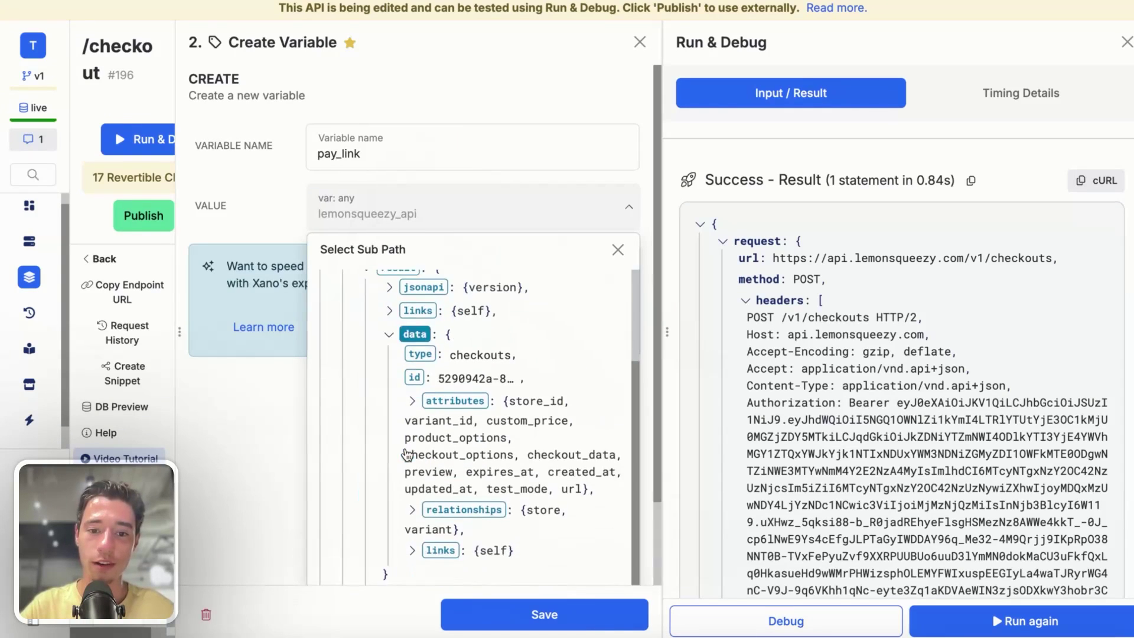
scroll(407, 454, "down", 1)
left_click(411, 537)
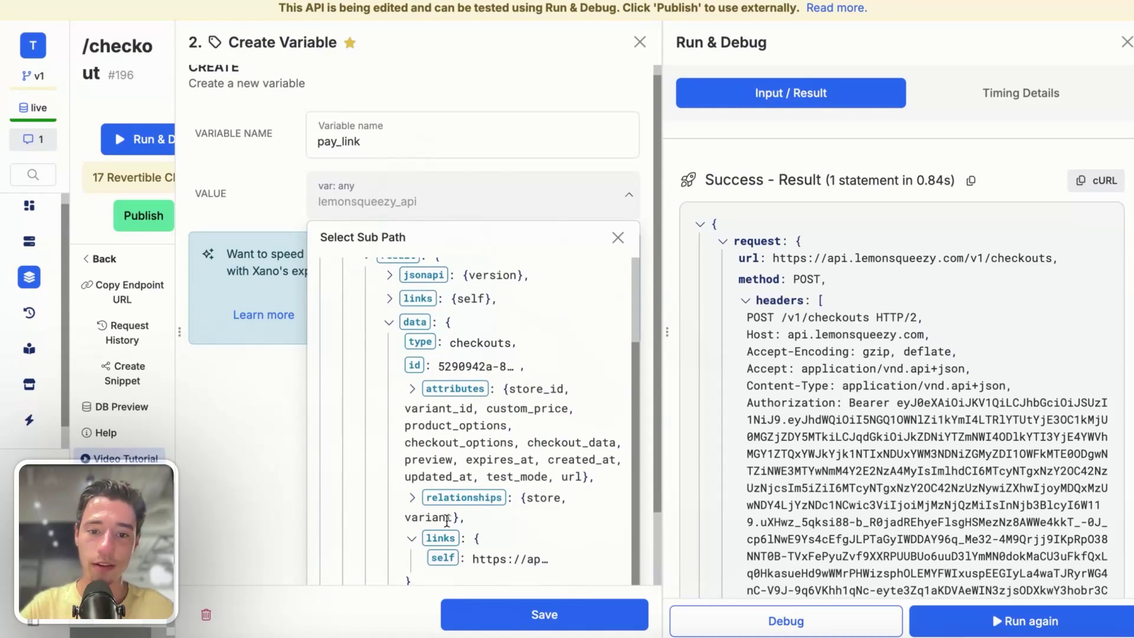
scroll(437, 529, "down", 1)
scroll(971, 400, "down", 15)
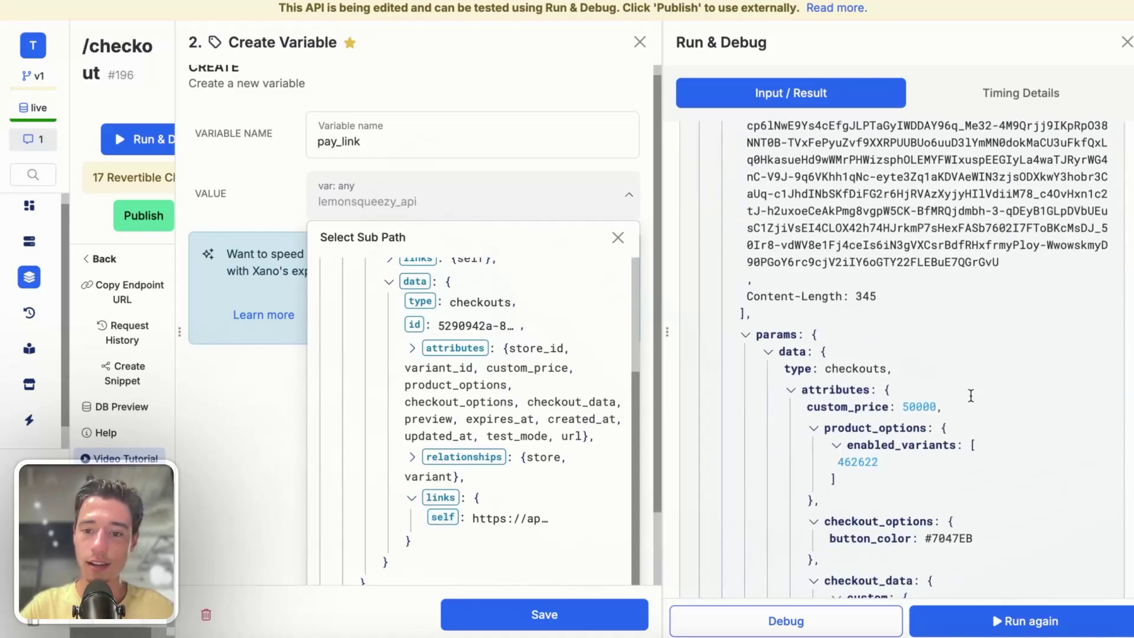
scroll(970, 397, "down", 12)
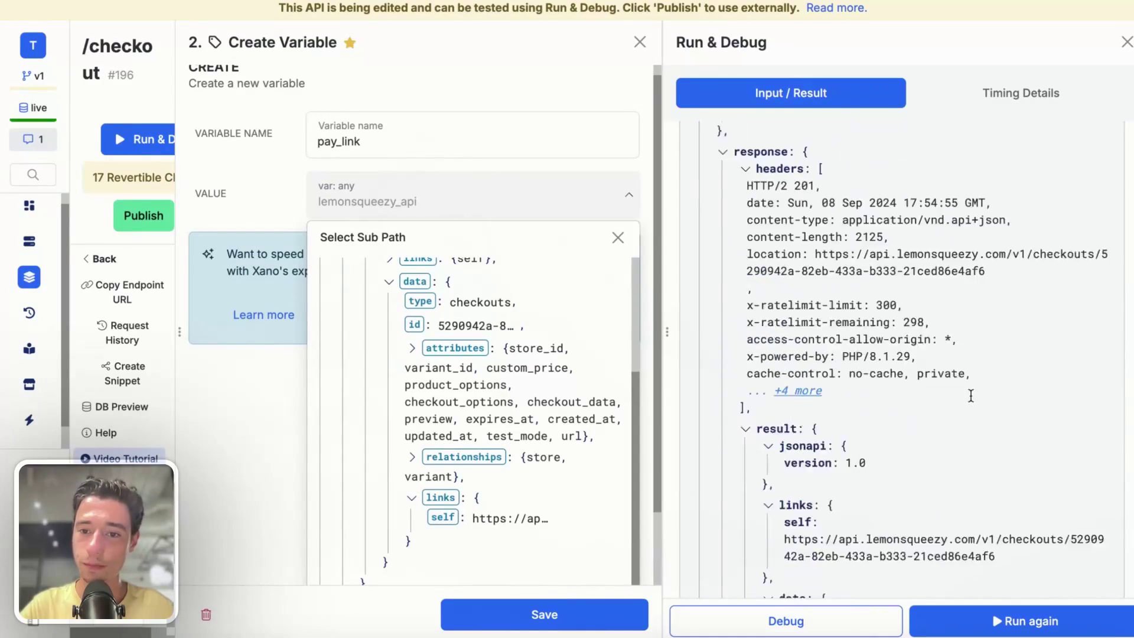
scroll(970, 395, "up", 5)
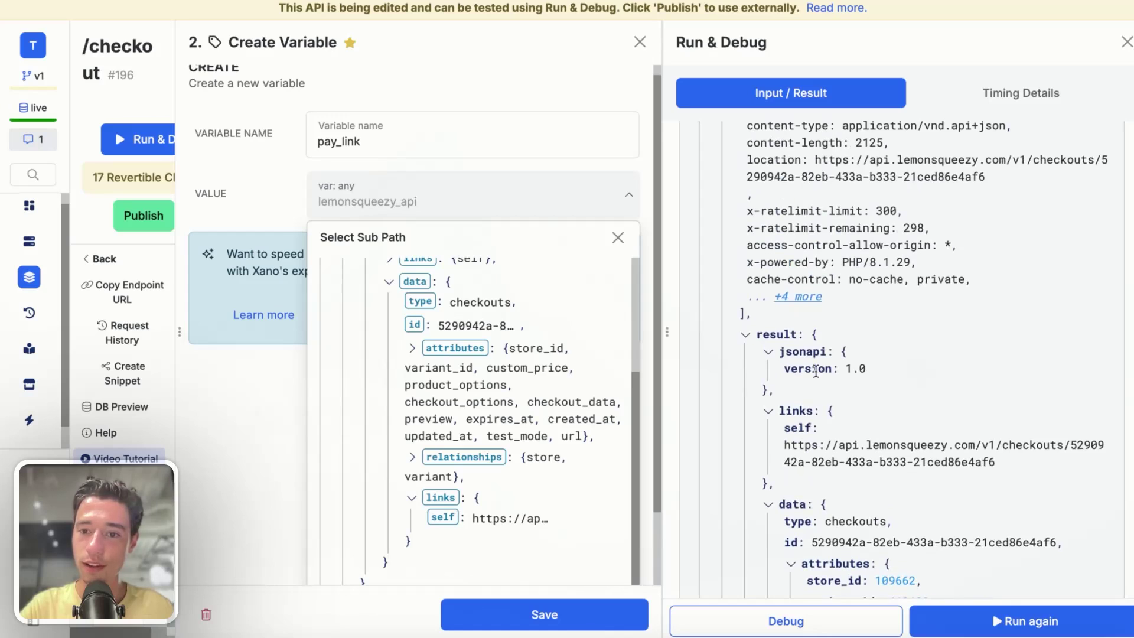
- Inspect the run result, collapsing the preview, checkout_data, checkout_options and product_options sections
left_click(767, 412)
left_click(767, 412)
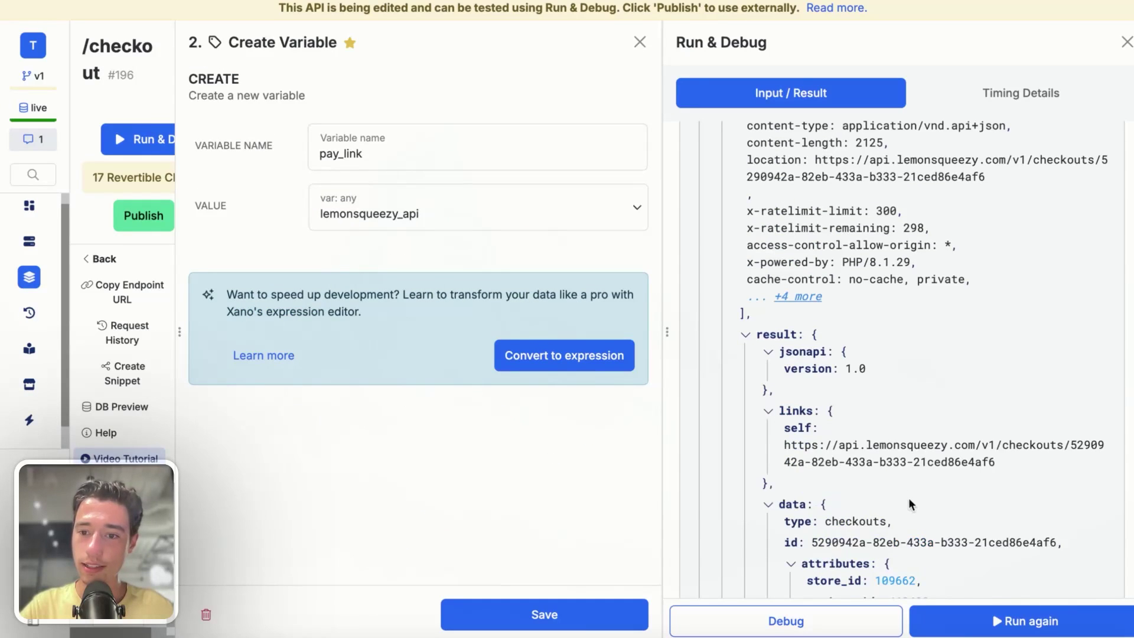
left_click(769, 412)
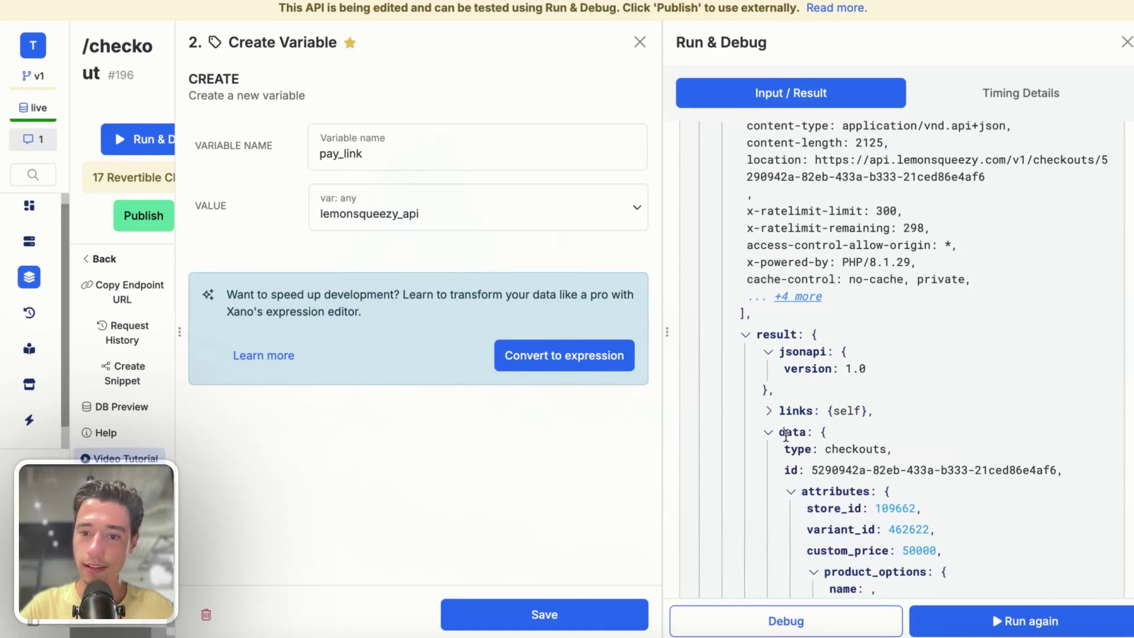
scroll(782, 440, "down", 4)
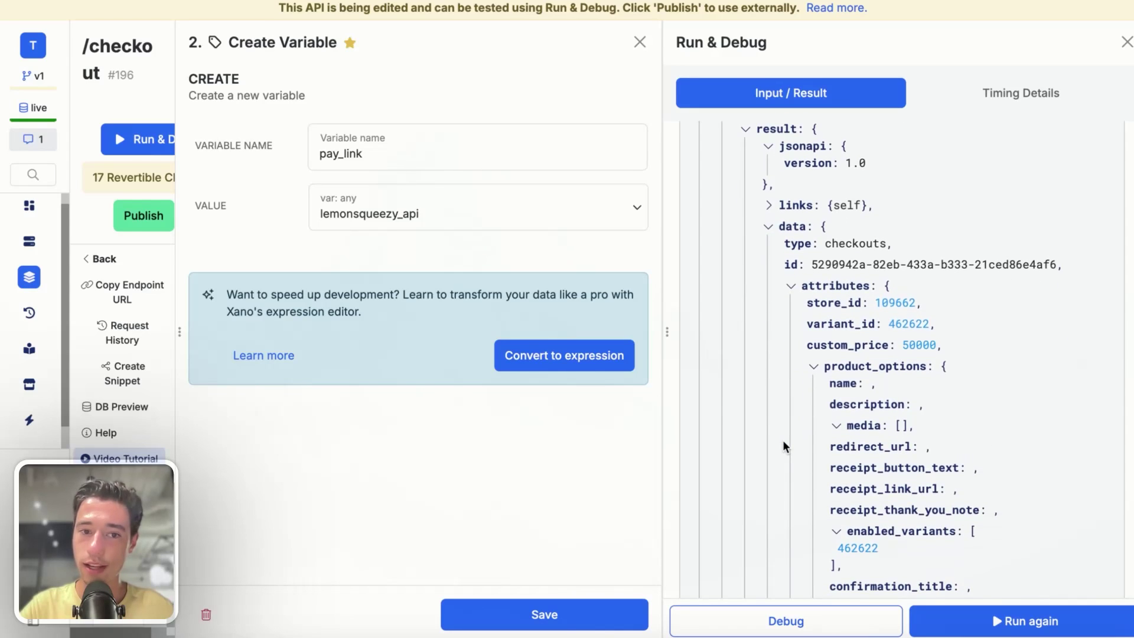
scroll(785, 405, "down", 10)
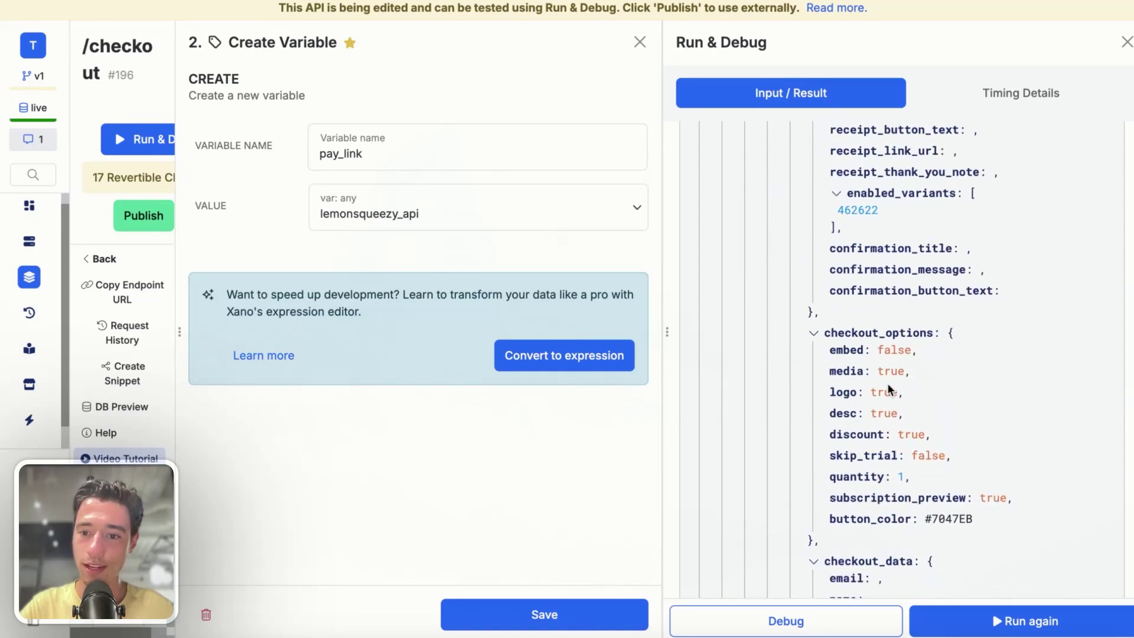
scroll(888, 385, "down", 8)
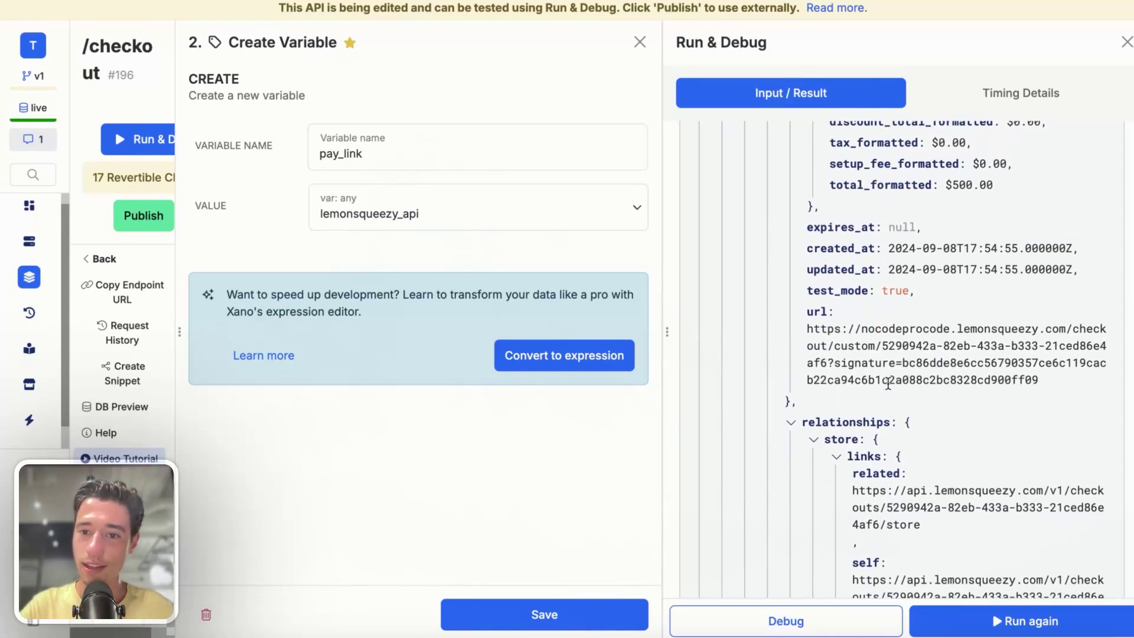
scroll(827, 319, "up", 5)
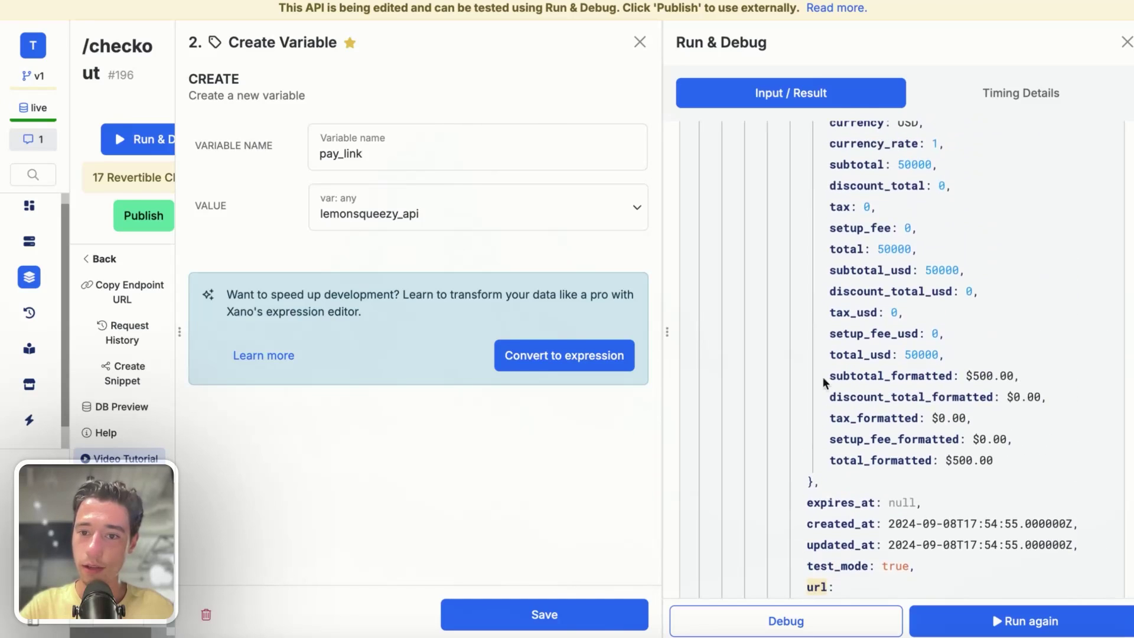
scroll(809, 486, "up", 5)
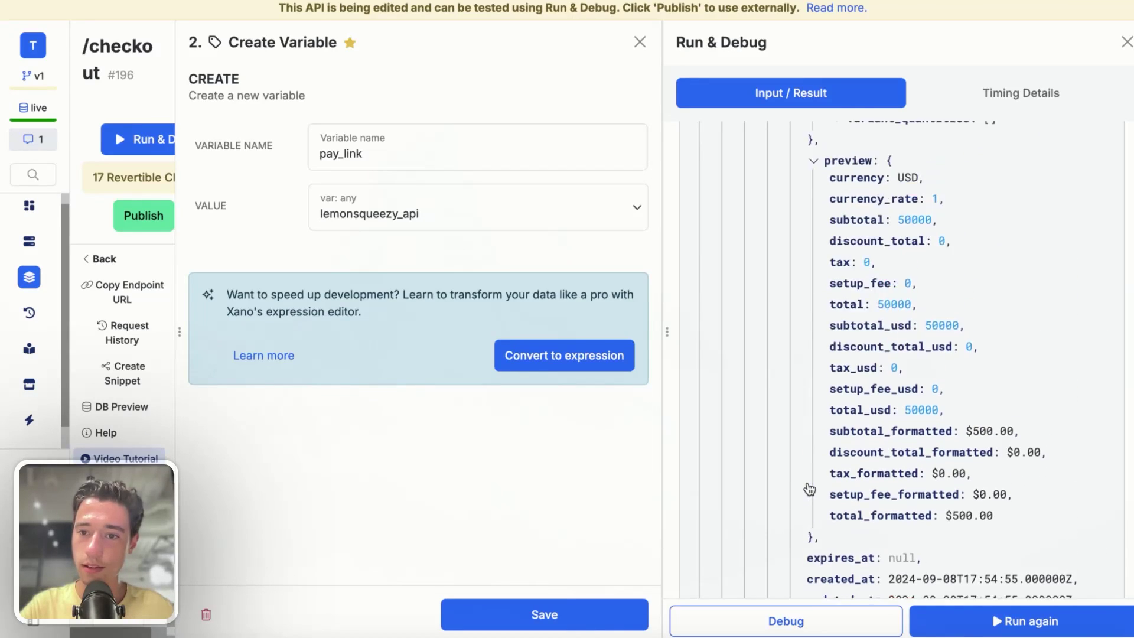
left_click(813, 406)
scroll(821, 404, "down", 3)
scroll(820, 406, "up", 4)
scroll(822, 409, "up", 4)
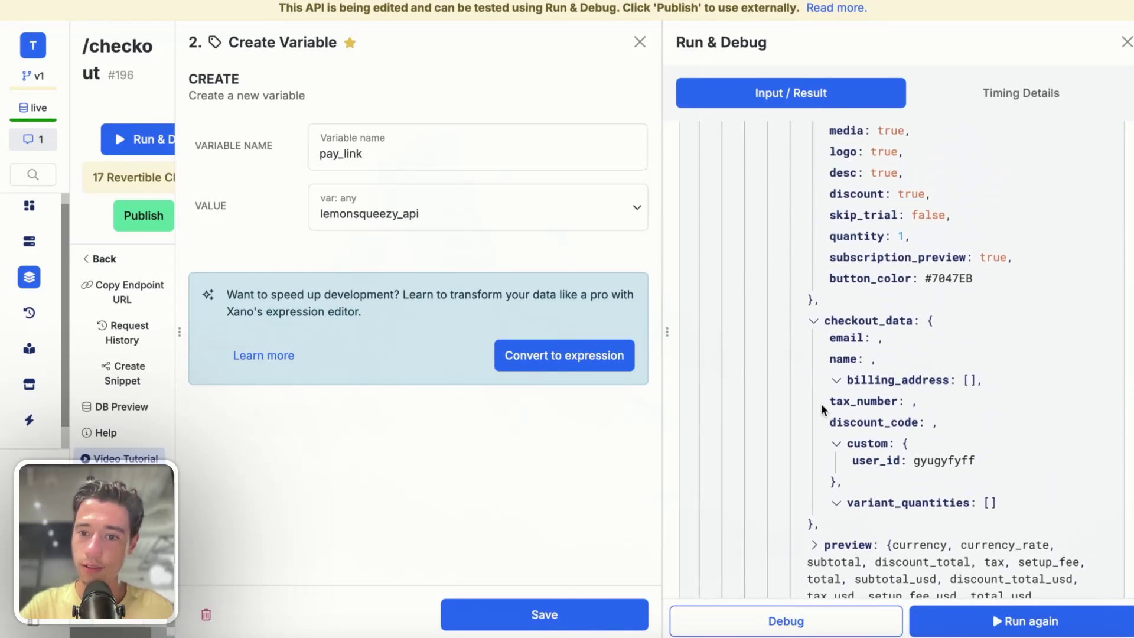
left_click(823, 490)
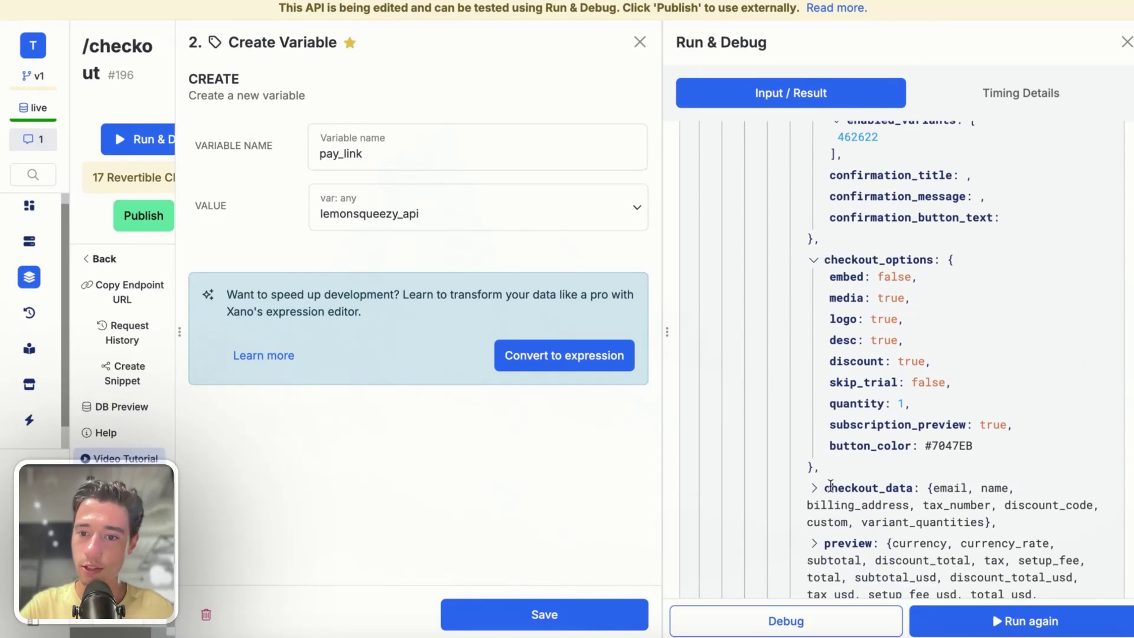
scroll(826, 487, "down", 3)
scroll(826, 473, "up", 5)
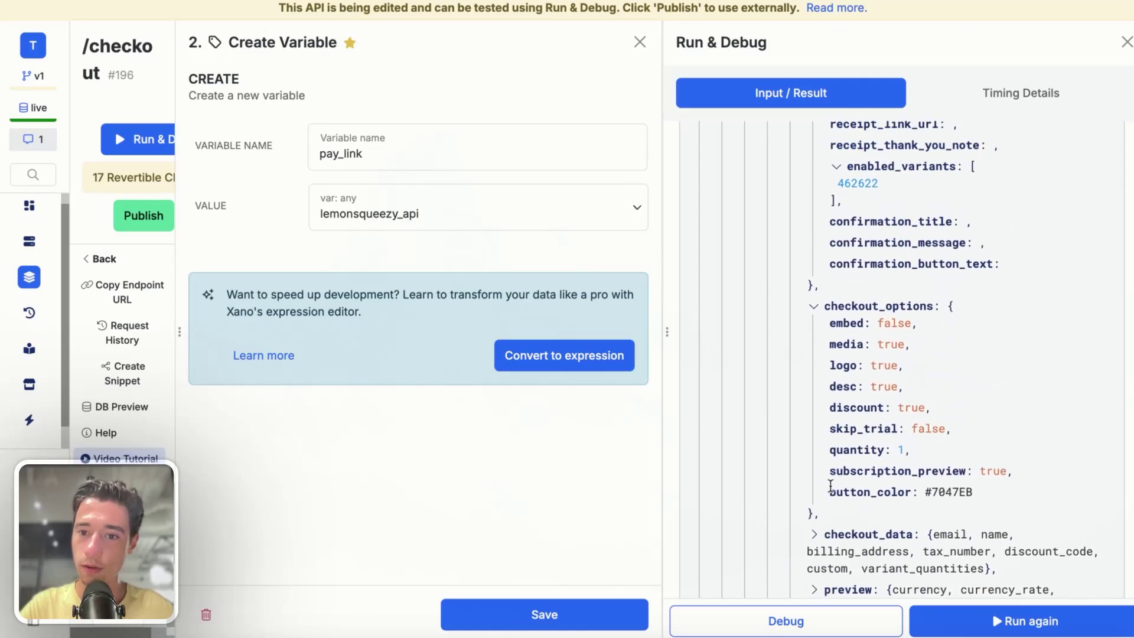
left_click(814, 452)
scroll(815, 425, "up", 4)
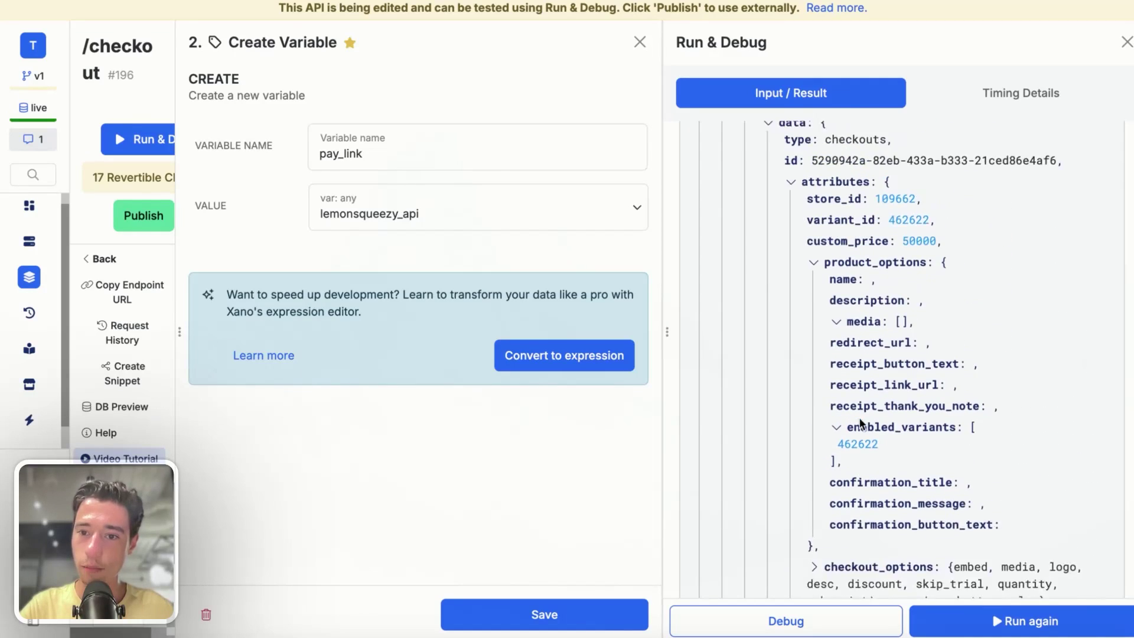
left_click(815, 366)
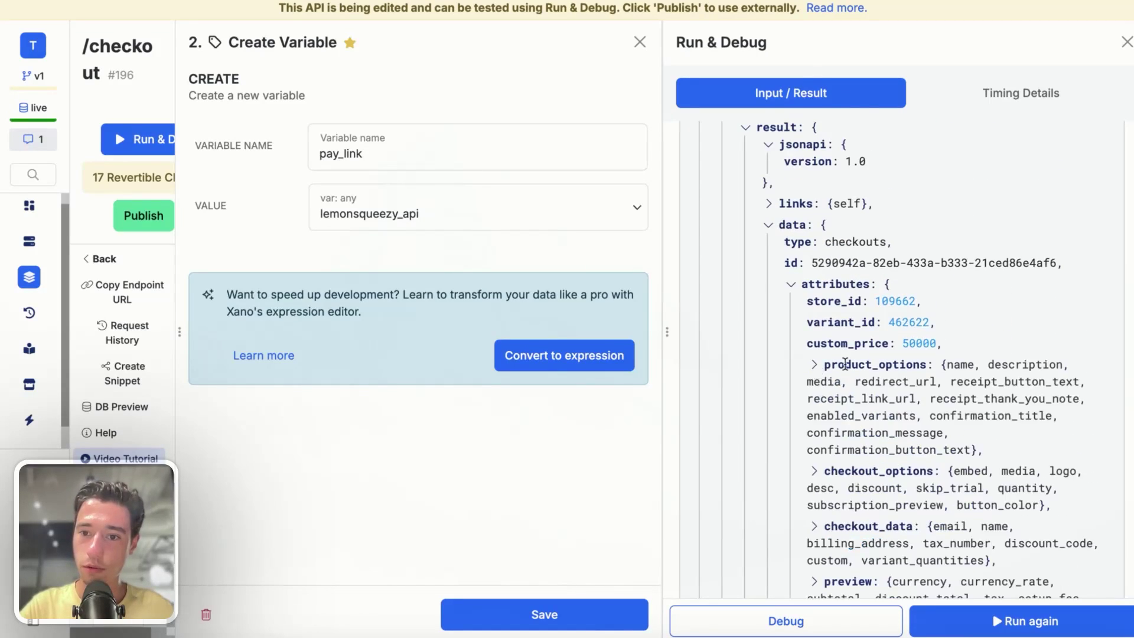
scroll(845, 363, "up", 1)
left_click(792, 312)
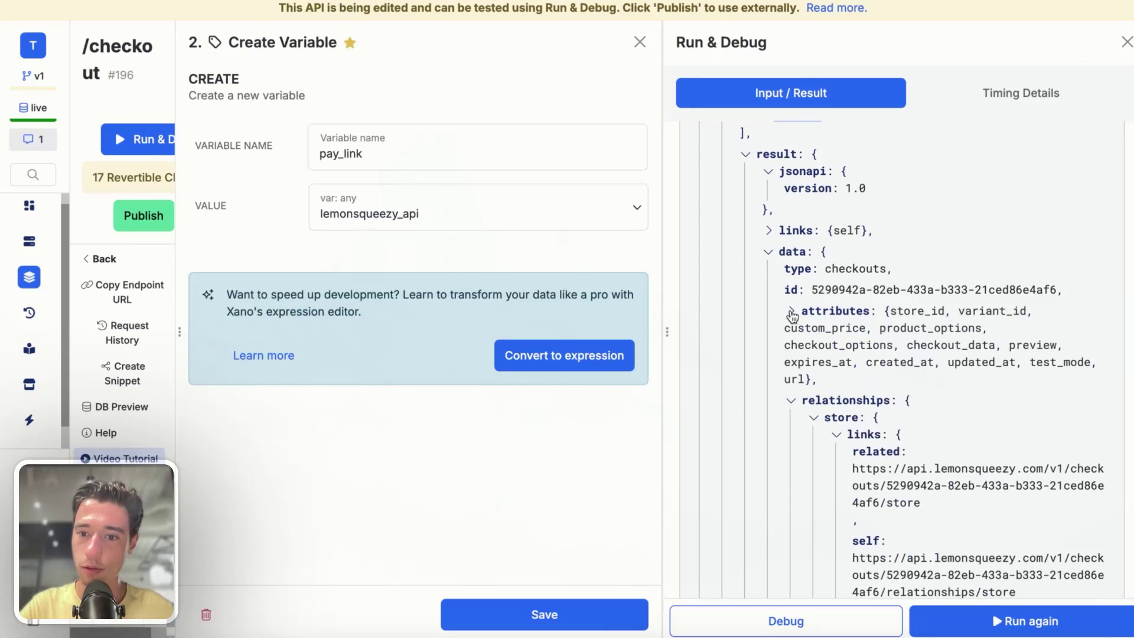
left_click(792, 311)
scroll(802, 363, "down", 15)
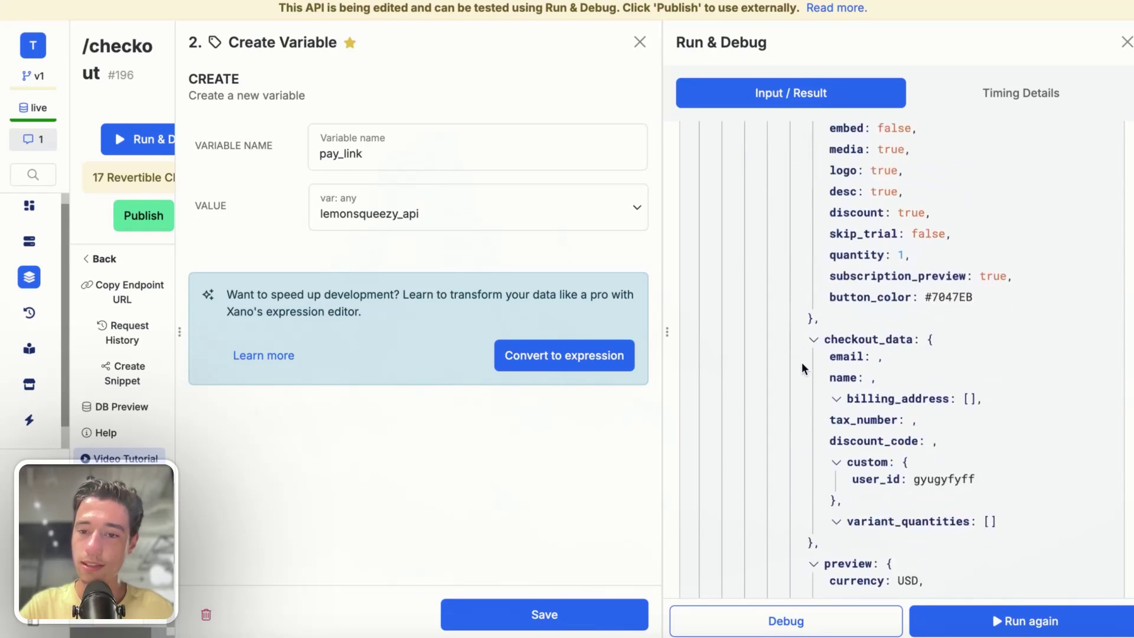
scroll(802, 363, "down", 5)
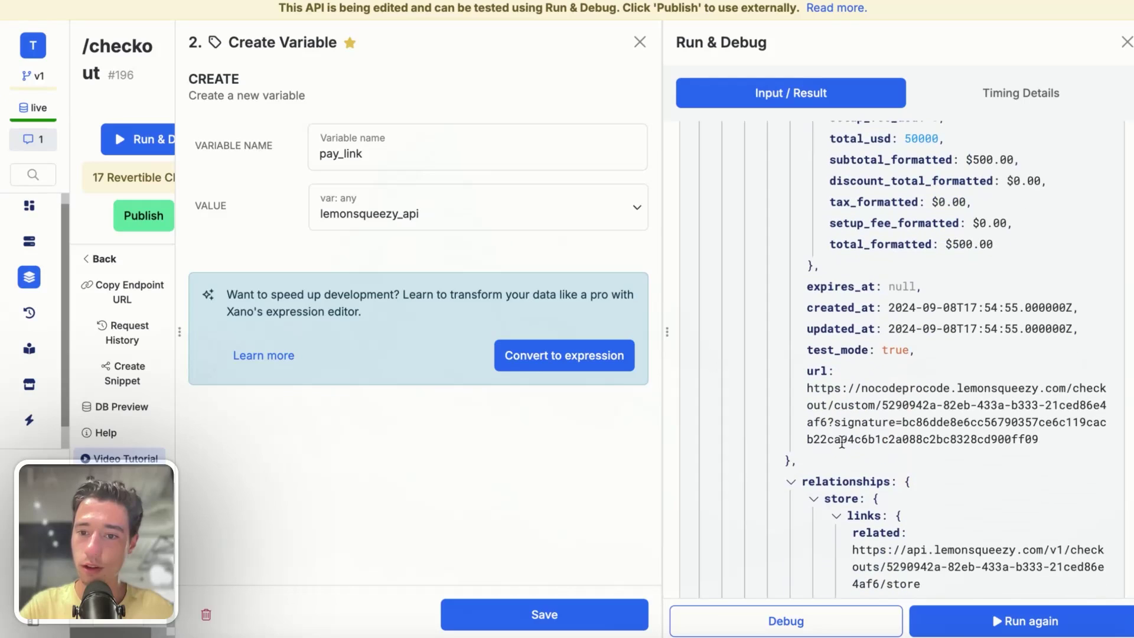
- Set pay_link's sub path to lemonsqueezy_api attributes > url and save the variable
left_click(449, 210)
scroll(448, 410, "down", 3)
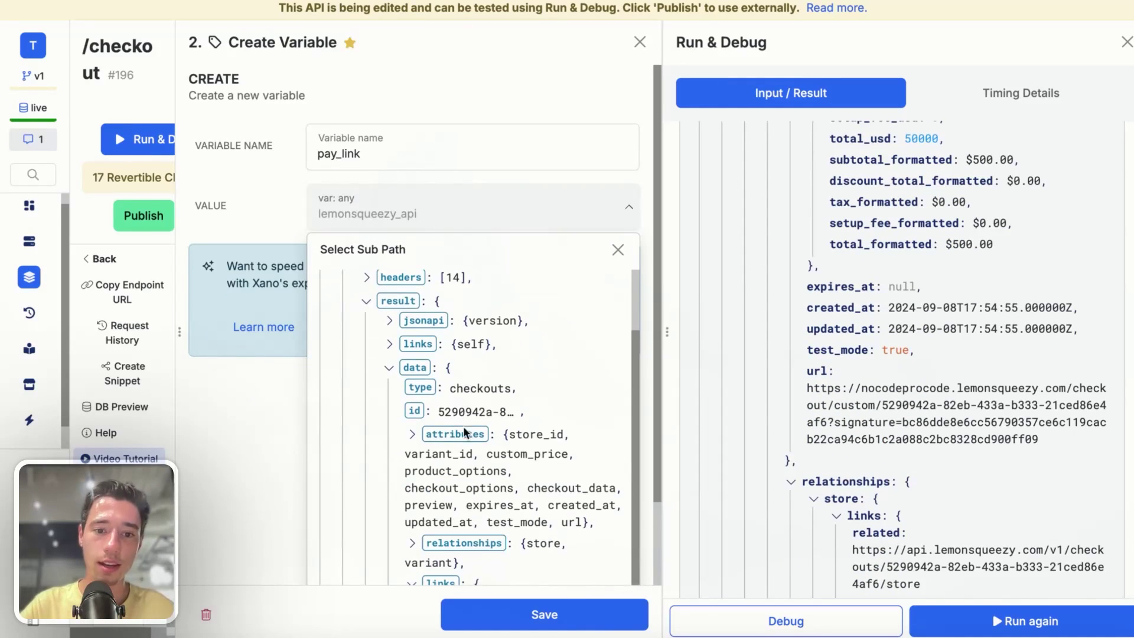
left_click(427, 437)
scroll(449, 458, "down", 7)
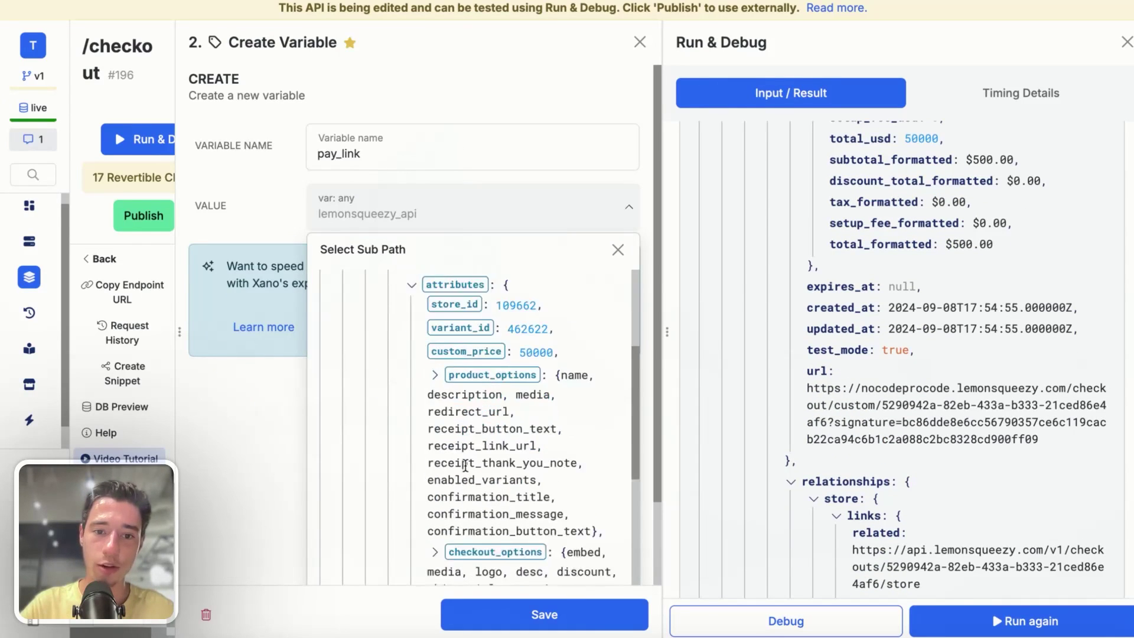
scroll(466, 471, "down", 15)
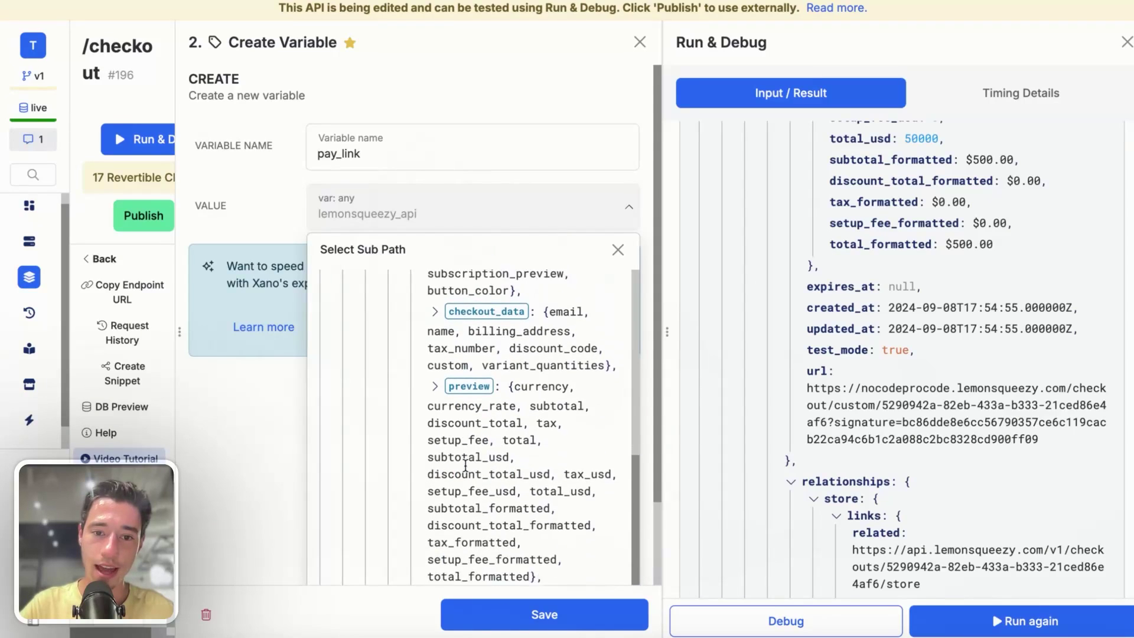
left_click(441, 512)
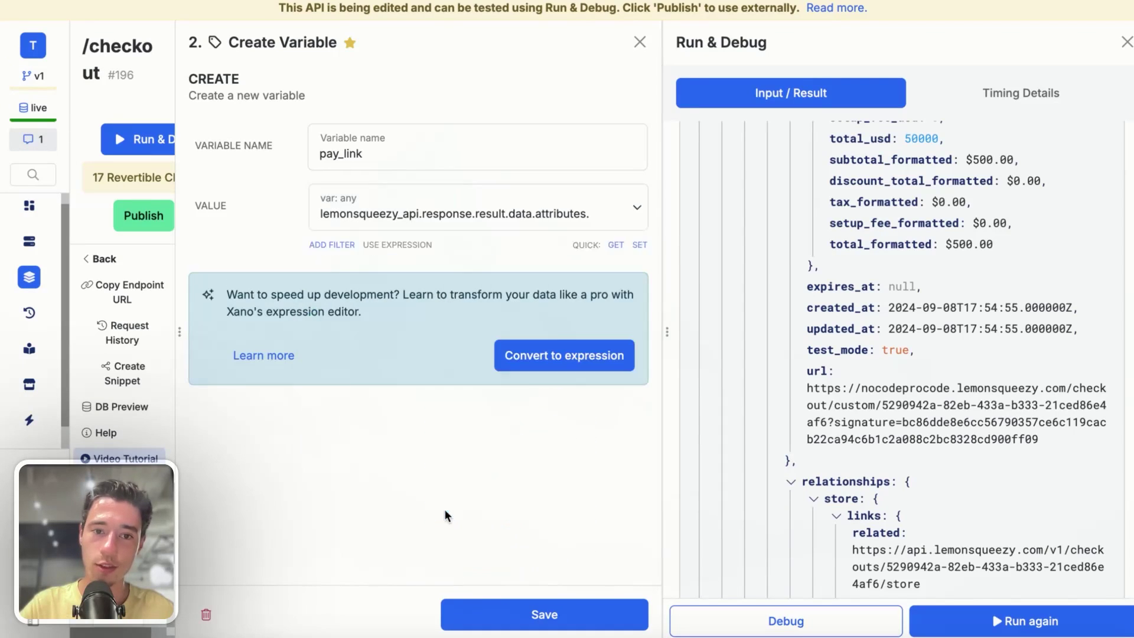
left_click(517, 598)
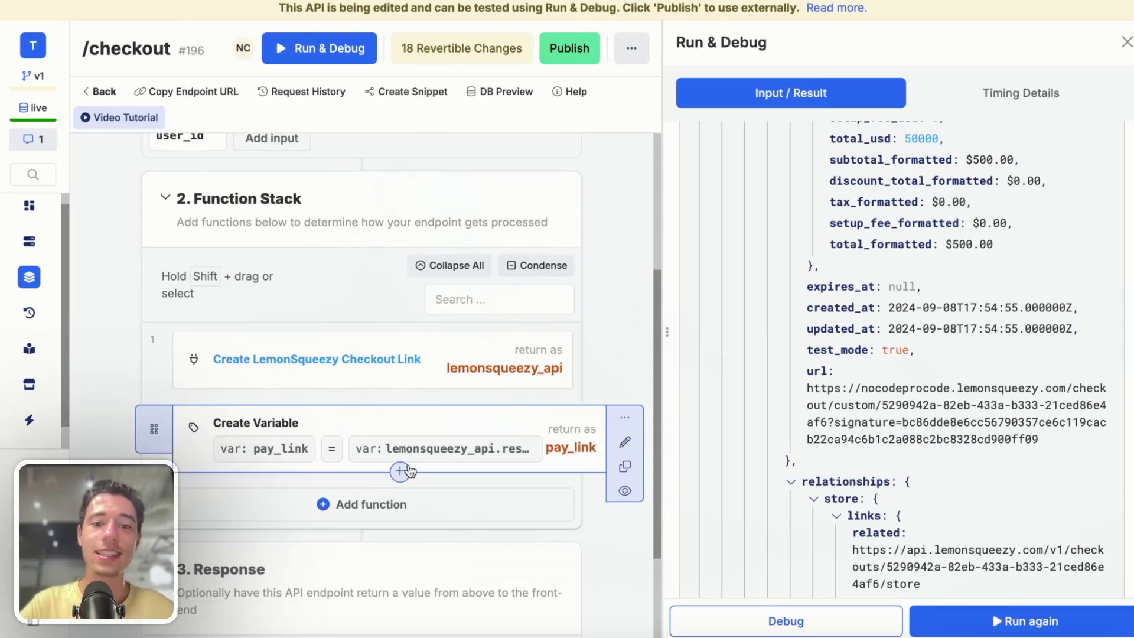
- Delete the stray empty x1 variable step from the function stack
left_click(413, 505)
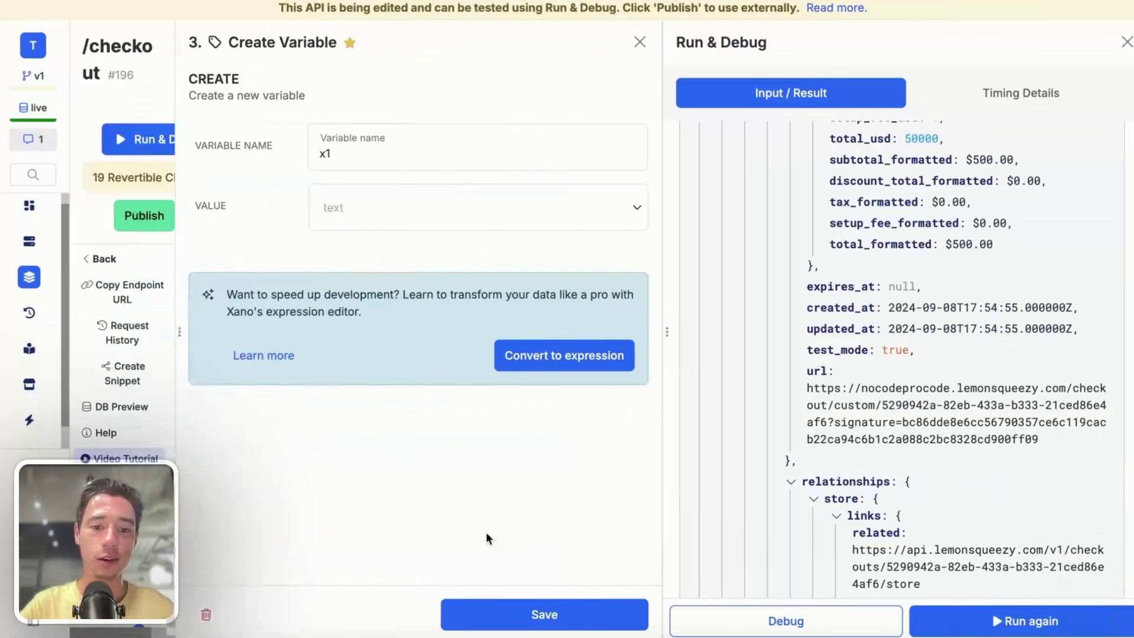
left_click(206, 614)
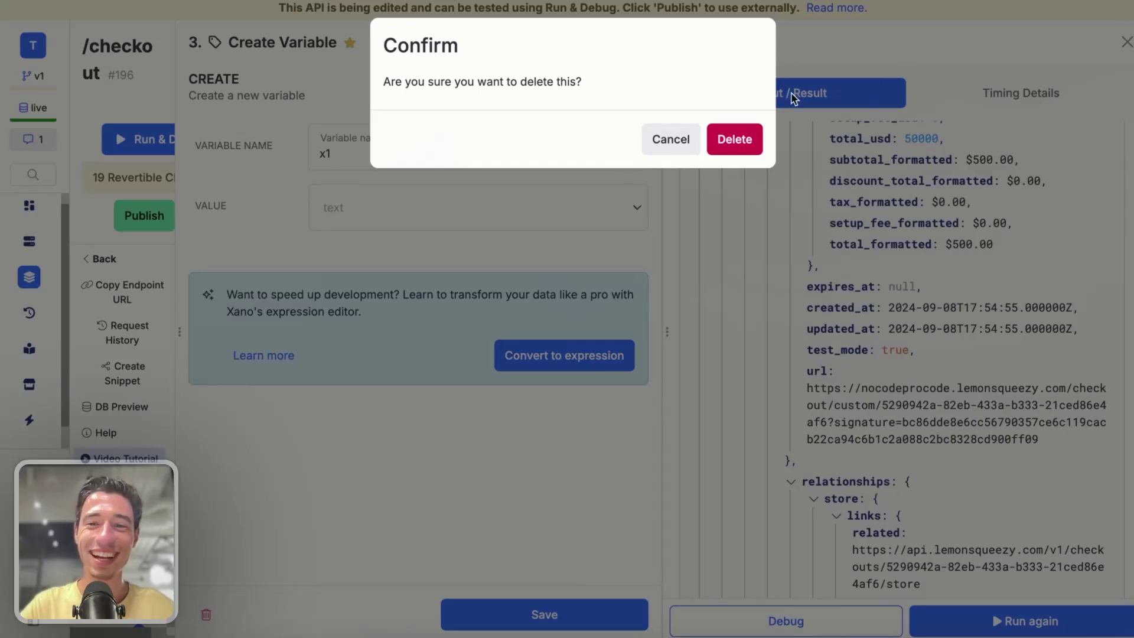
left_click(734, 139)
- Add a Stop & Debug step outputting pay_link, run the endpoint, and copy the returned URL
left_click(360, 504)
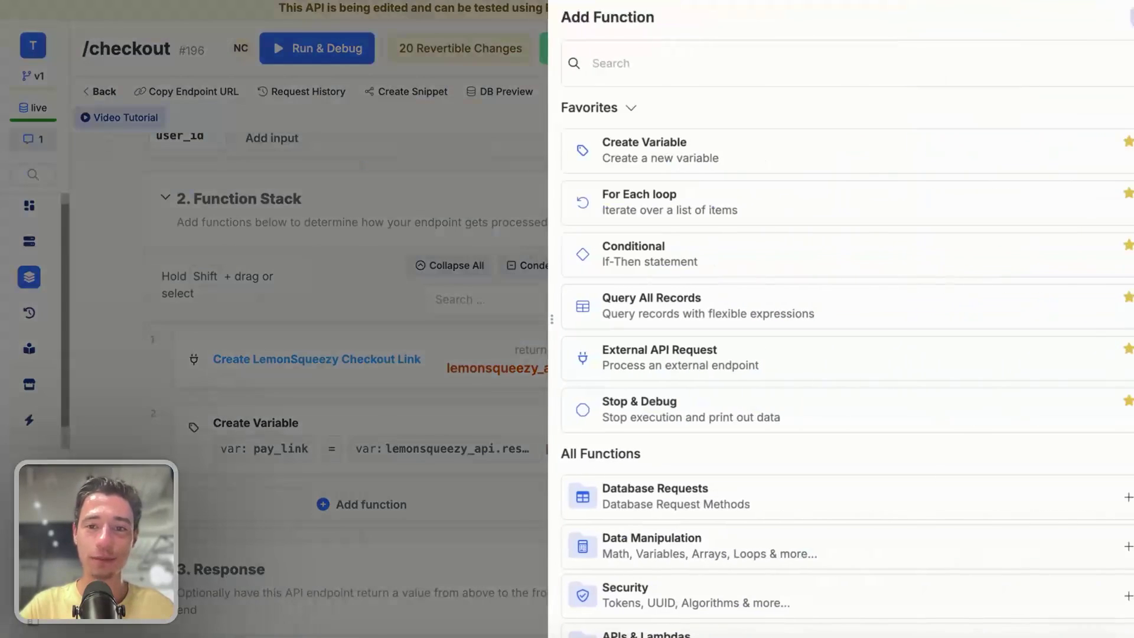
type("sto")
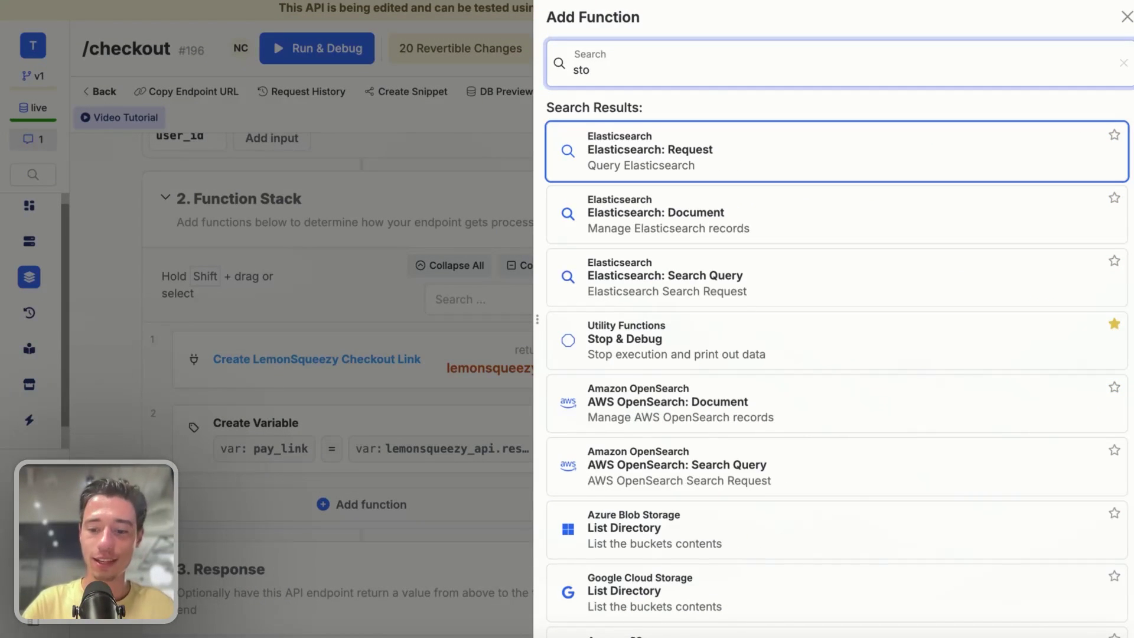
type("p")
key("Return")
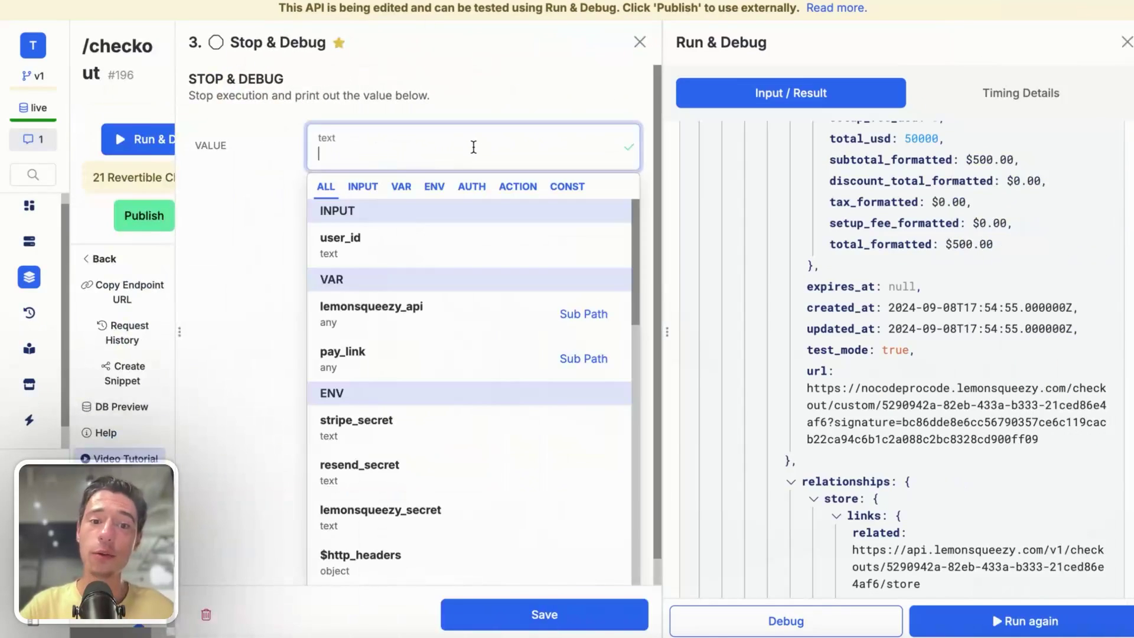
left_click(393, 357)
left_click(544, 614)
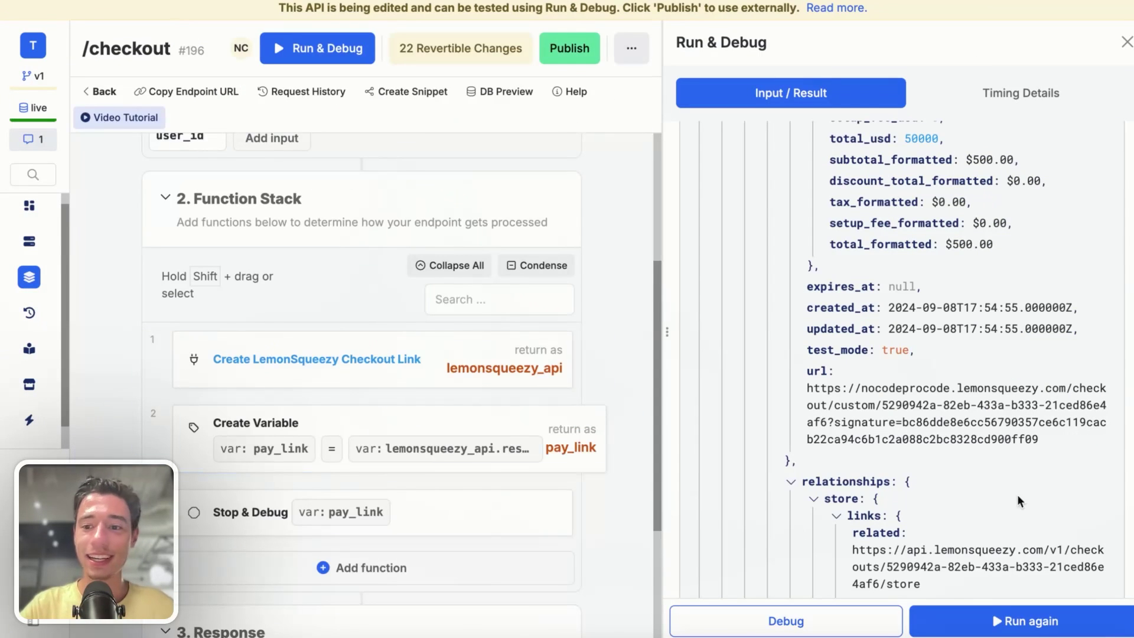
left_click(992, 620)
triple_click(863, 432)
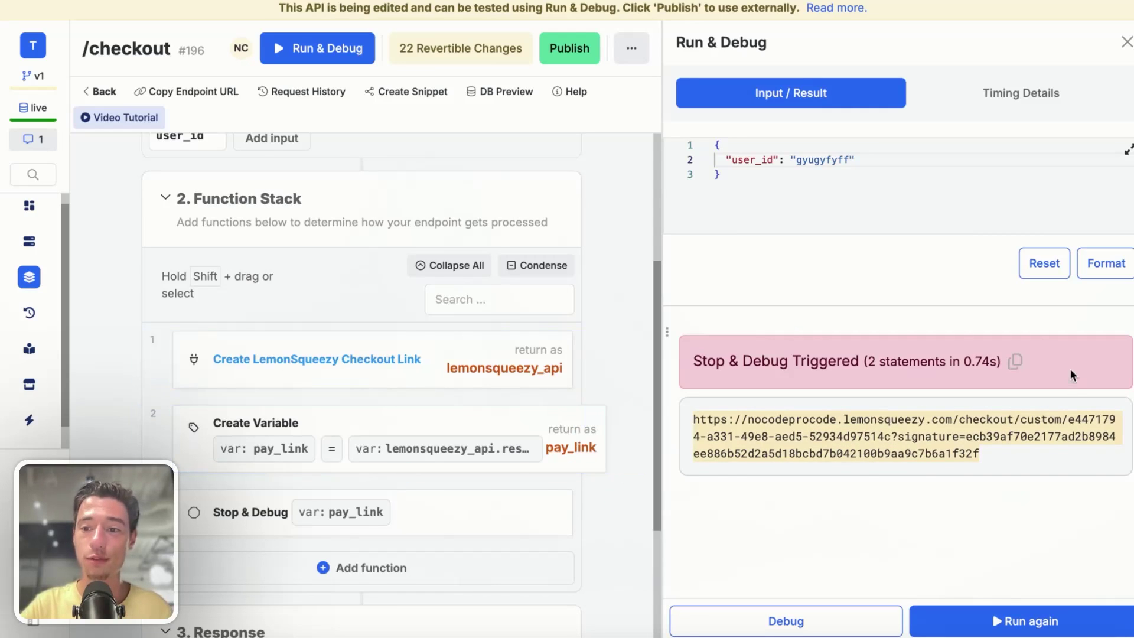
- Load the copied checkout URL in a new tab and review the All-Access $500.00 checkout page
left_click(29, 251)
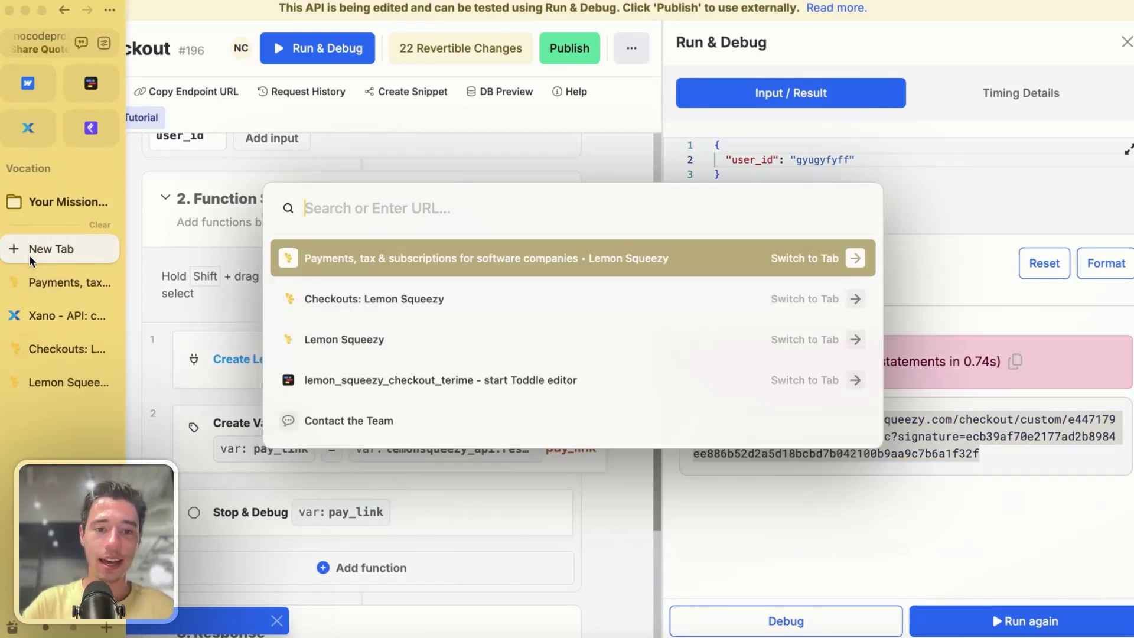
key("super+v")
key("Return")
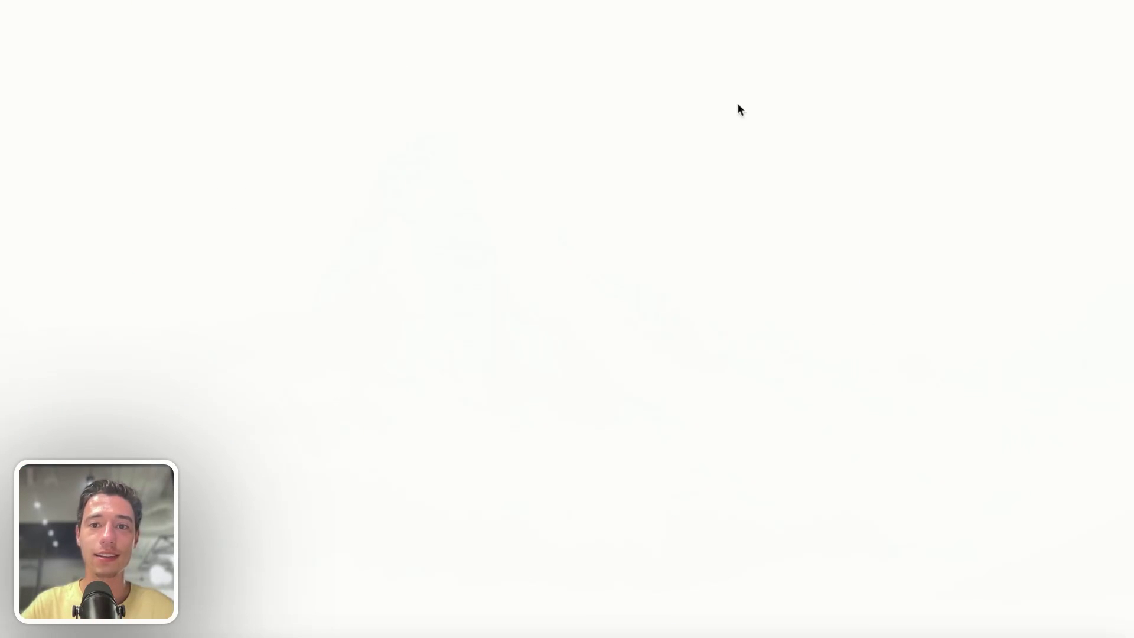
mouse_move(5, 248)
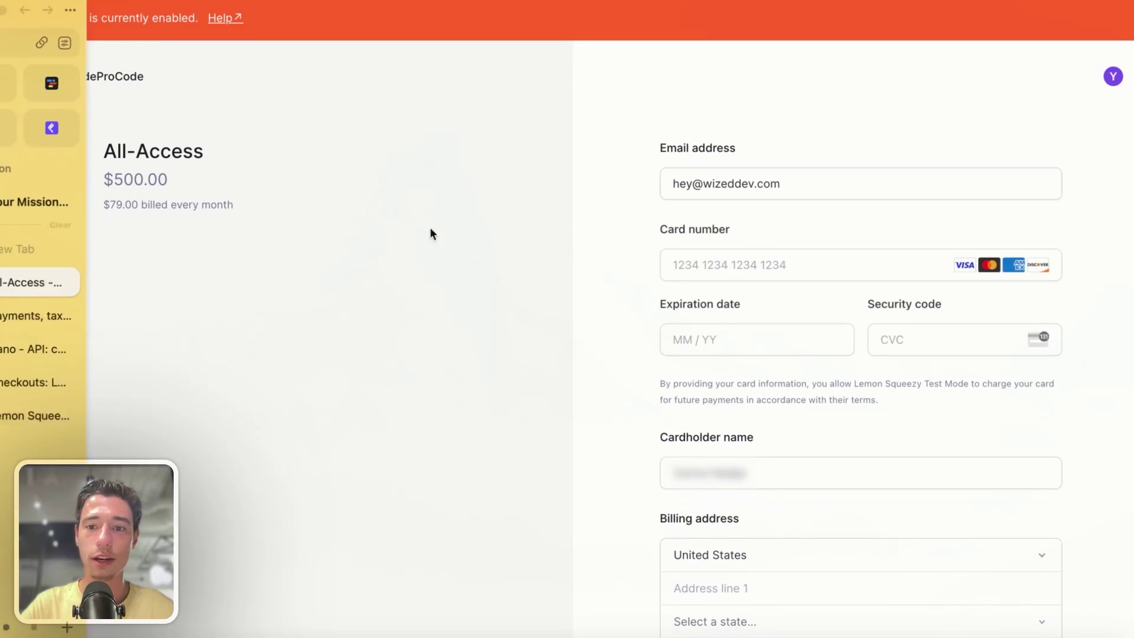
scroll(736, 476, "down", 2)
scroll(601, 341, "up", 2)
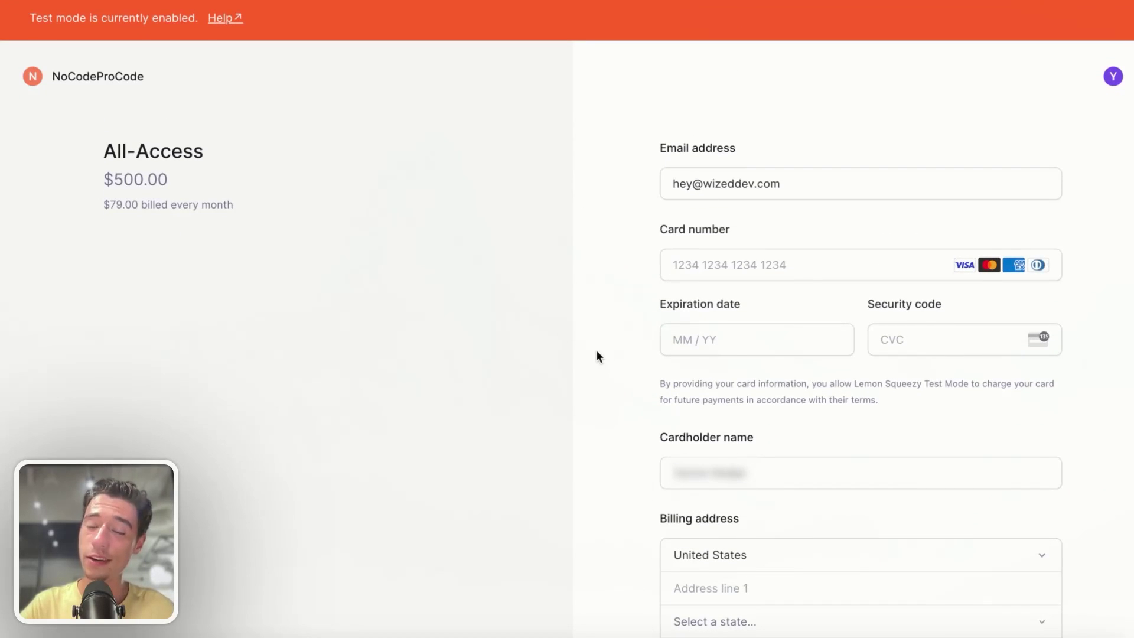
mouse_move(4, 304)
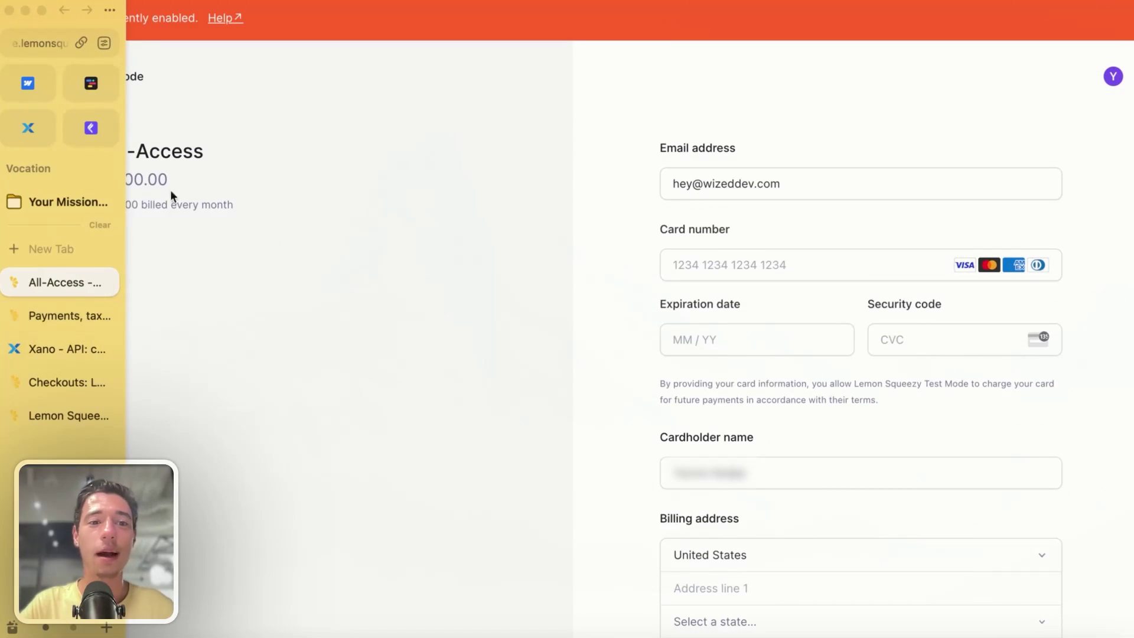
- Disable the custom_price set statement in the External API Request and save it
left_click(108, 283)
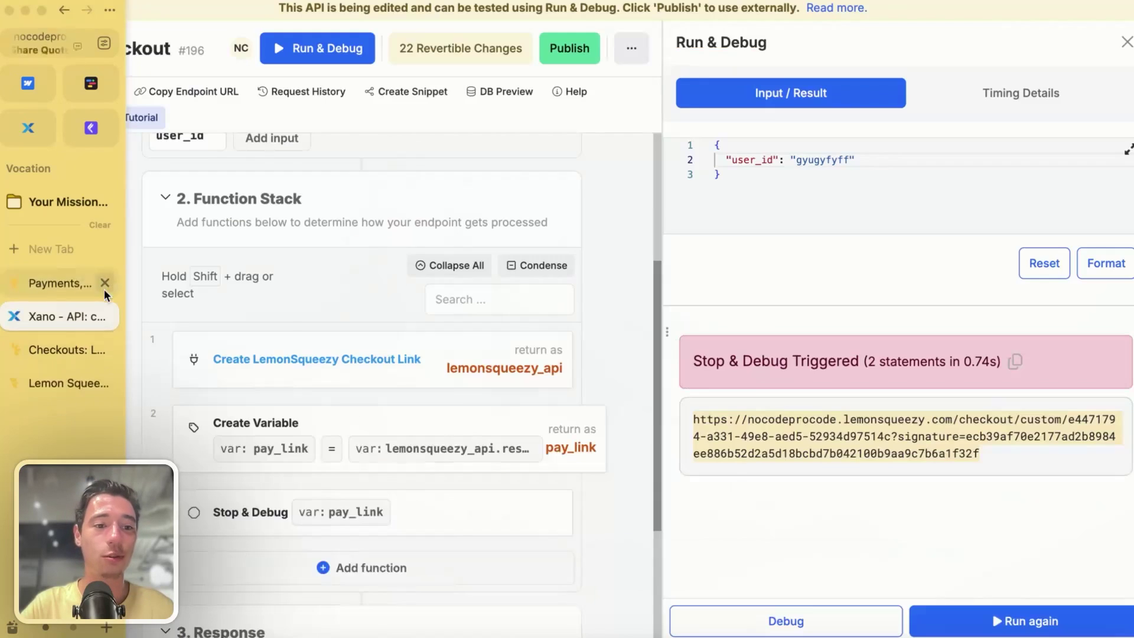
left_click(452, 360)
scroll(448, 361, "down", 10)
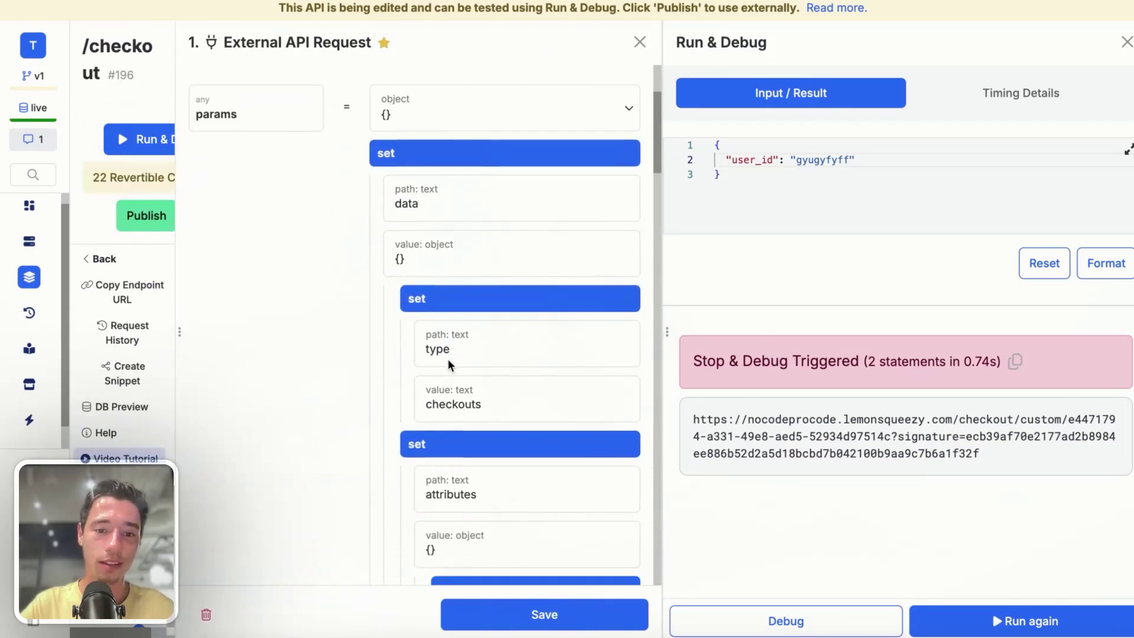
left_click(588, 374)
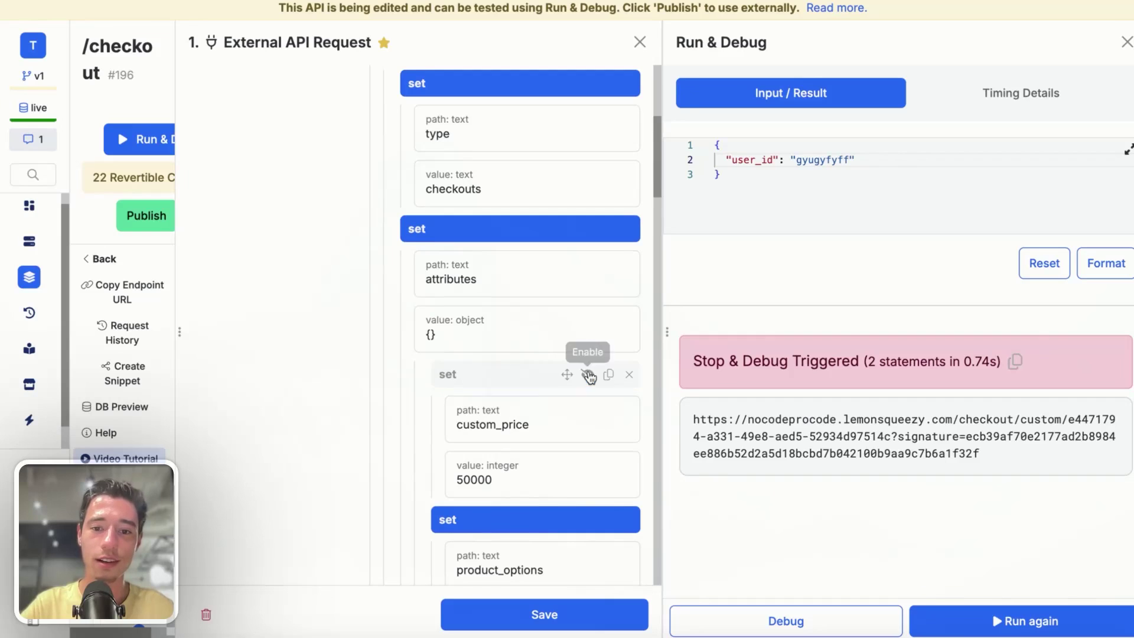
left_click(587, 617)
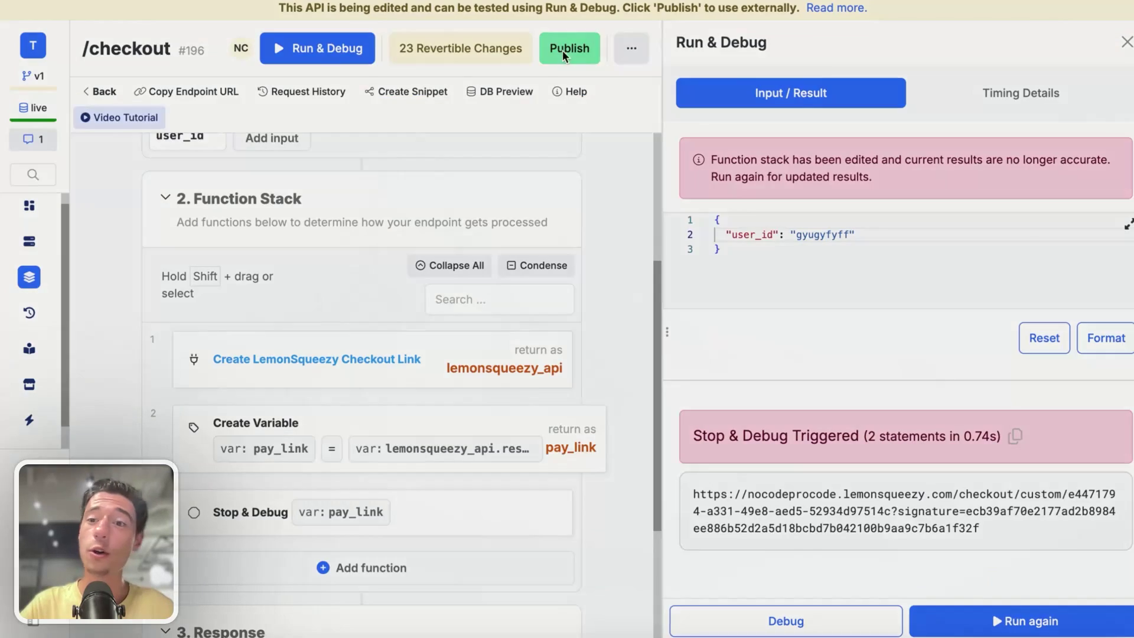
- Publish the /checkout endpoint and run it again for a new checkout URL
left_click(563, 50)
left_click(985, 616)
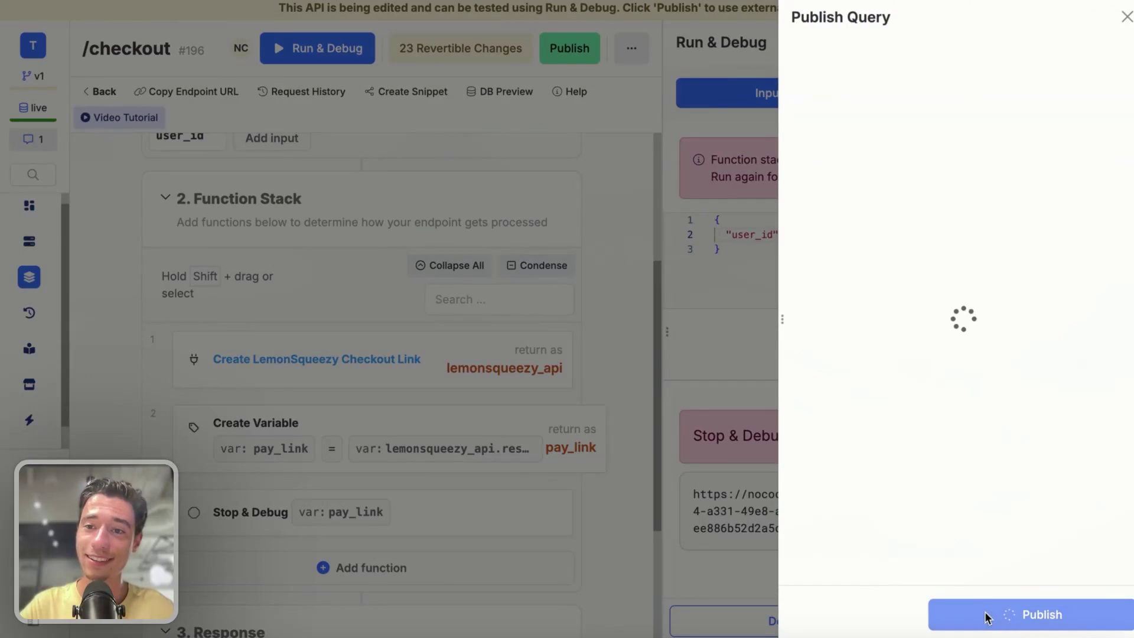
left_click(985, 619)
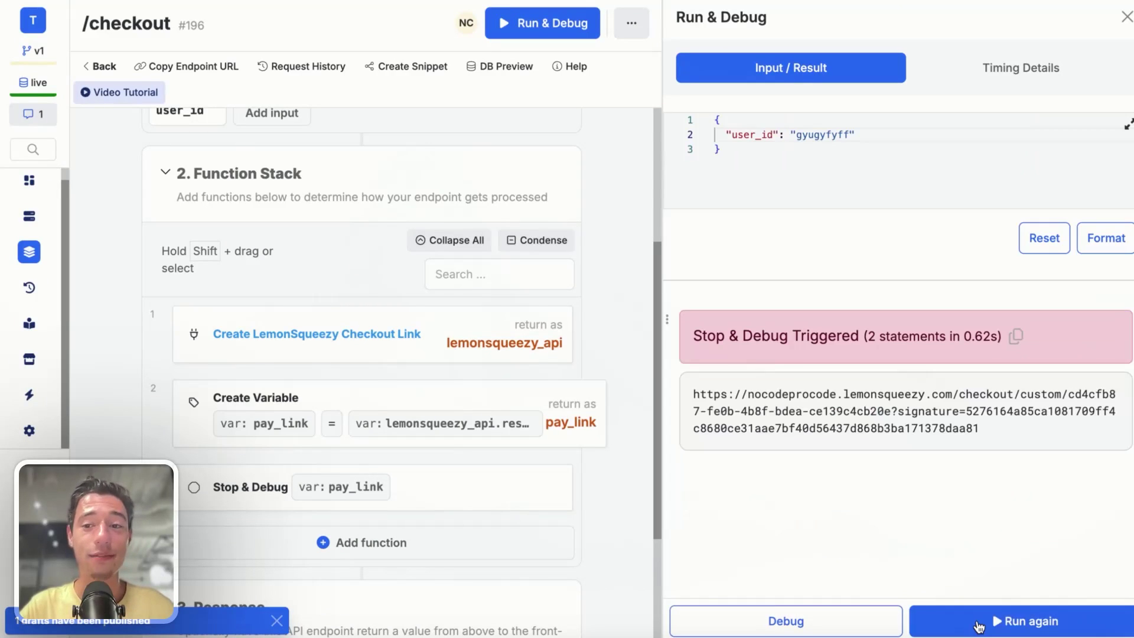
left_click(978, 625)
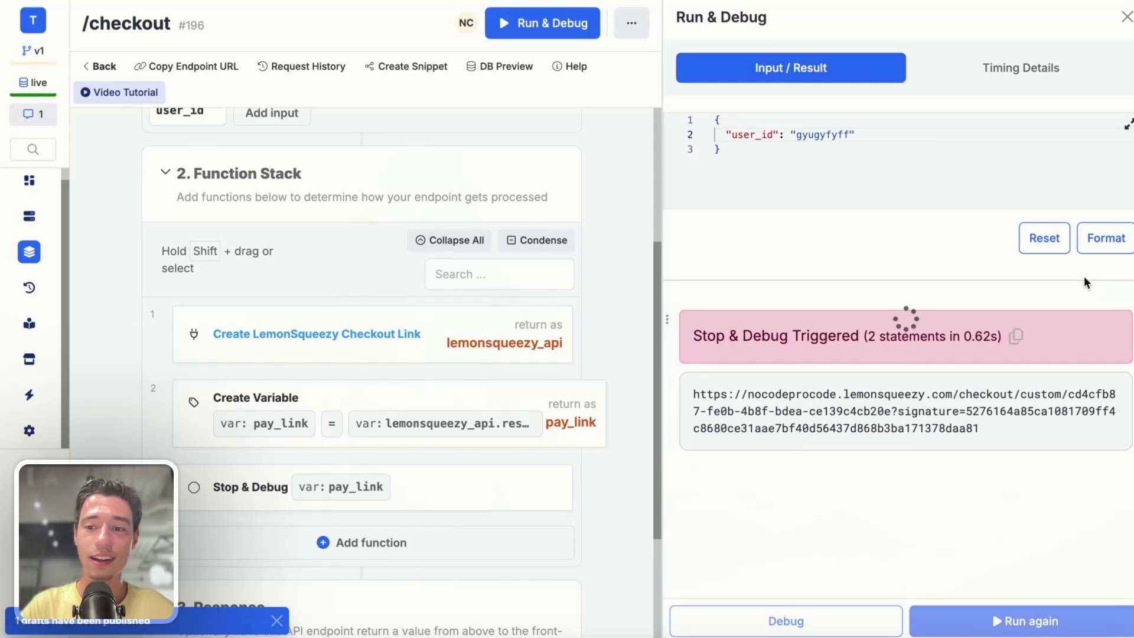
- Load the new checkout URL in a fresh browser tab
mouse_move(34, 293)
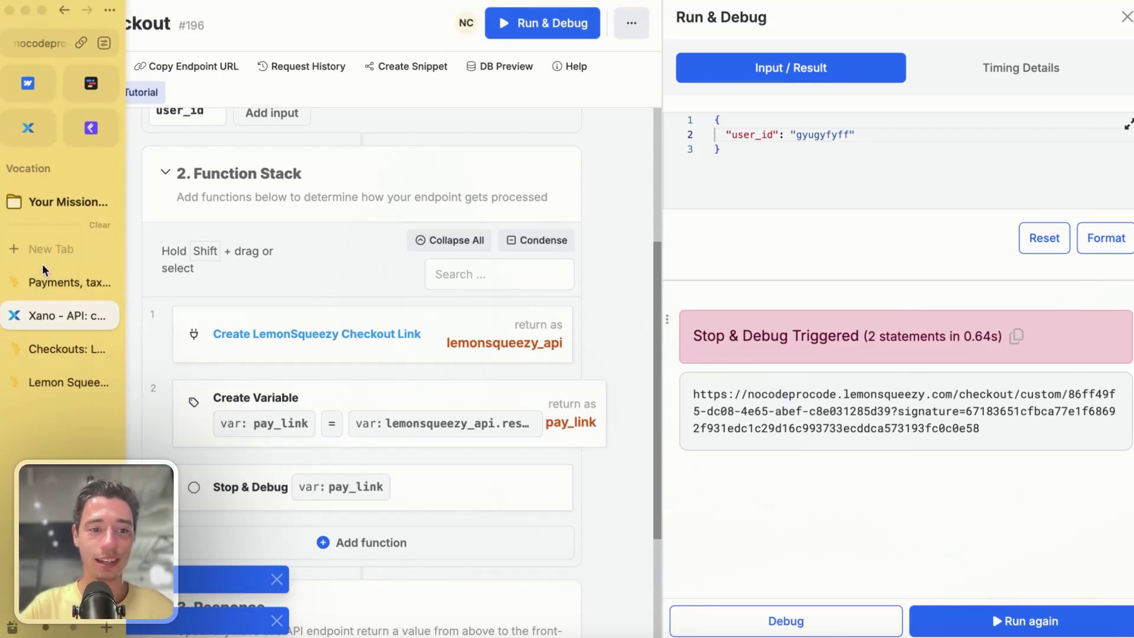
left_click(41, 249)
key("Return")
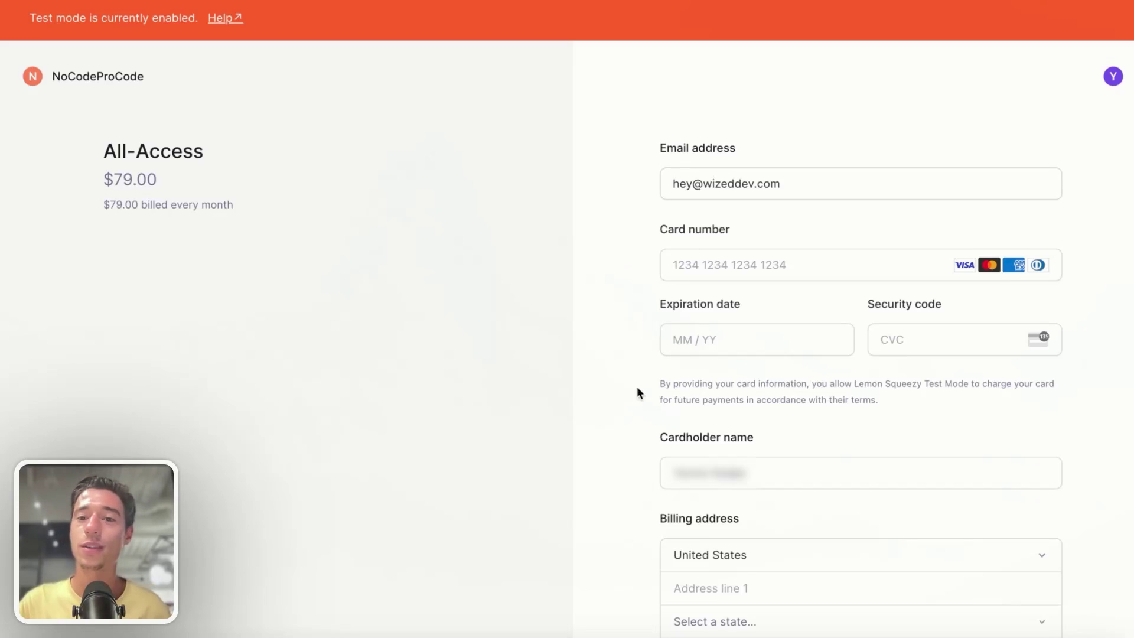
- Check the prefilled email field on the $79.00 All-Access checkout, then close the tab
left_click(721, 184)
double_click(724, 185)
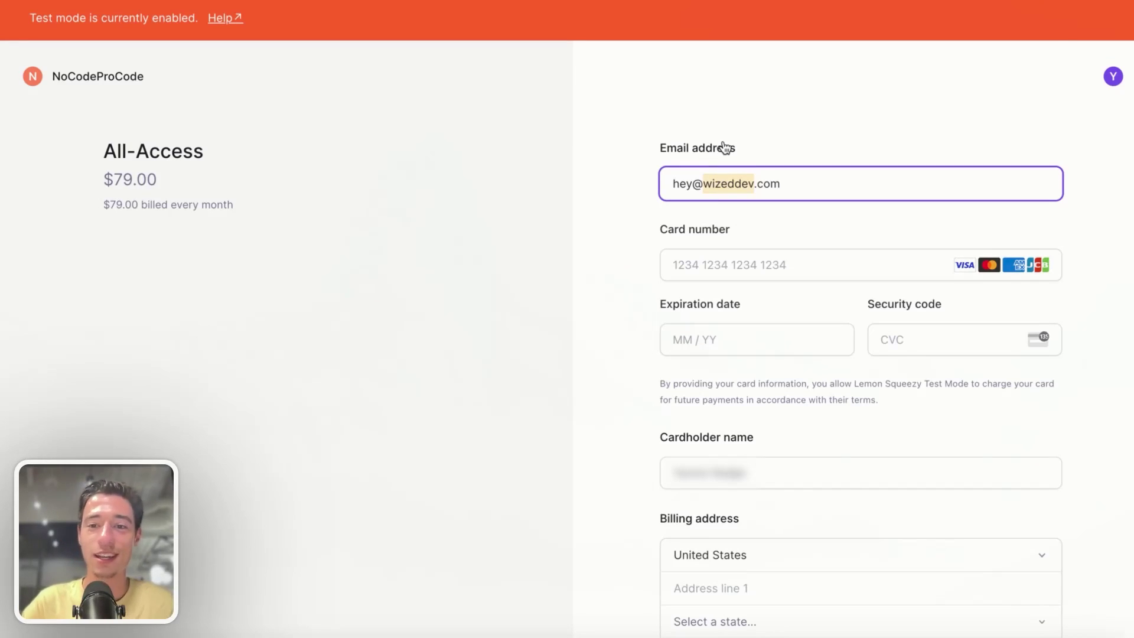
left_click(612, 229)
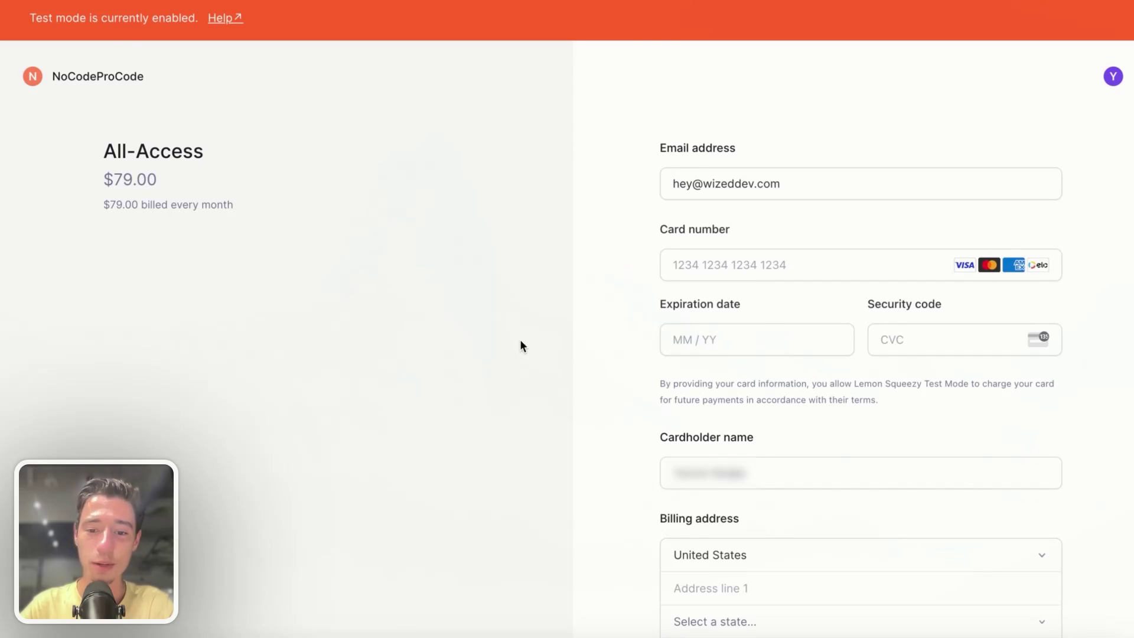
left_click(106, 283)
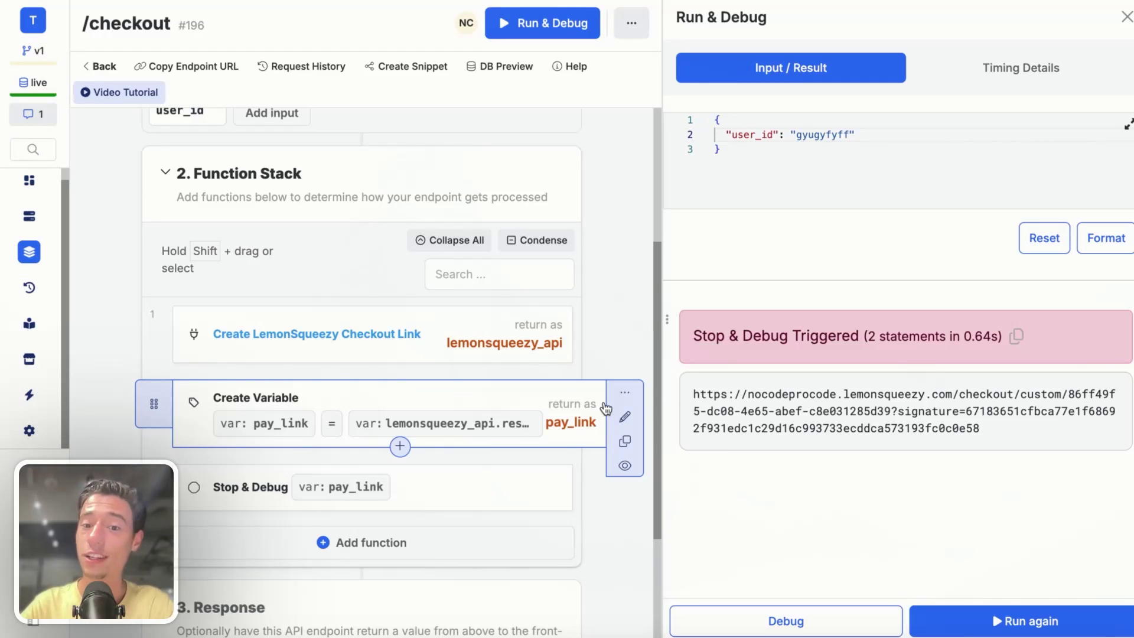
- Give the pay_link Create Variable step the description 'Define LemonSqueezy Checkout Link'
left_click(625, 397)
left_click(516, 405)
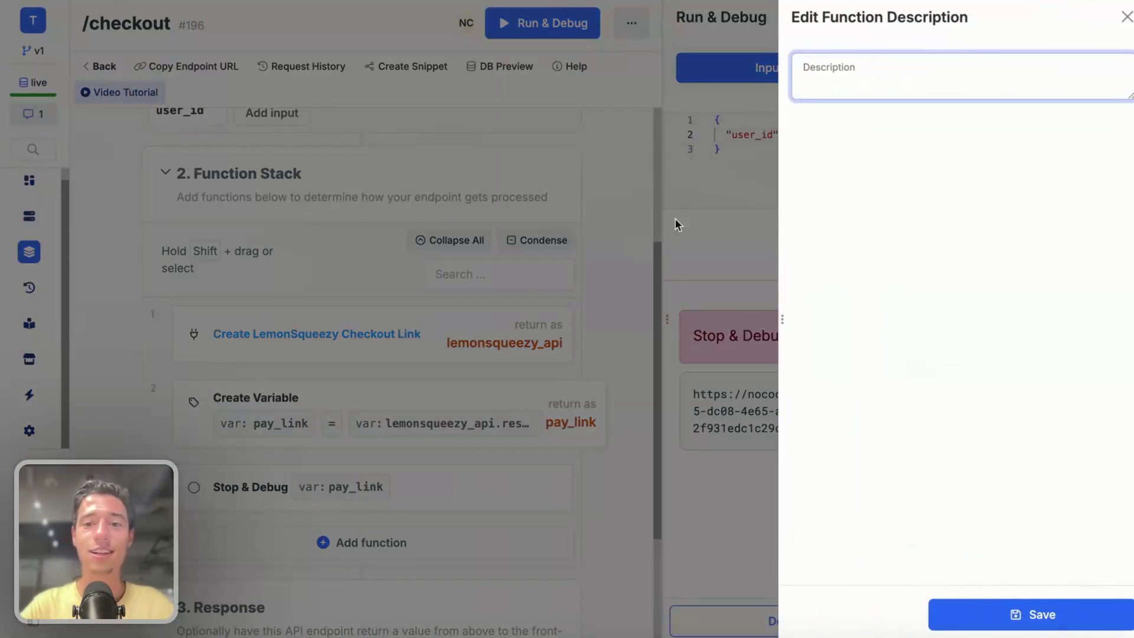
left_click(803, 95)
type("Define LemonSqueezy Checkout Link")
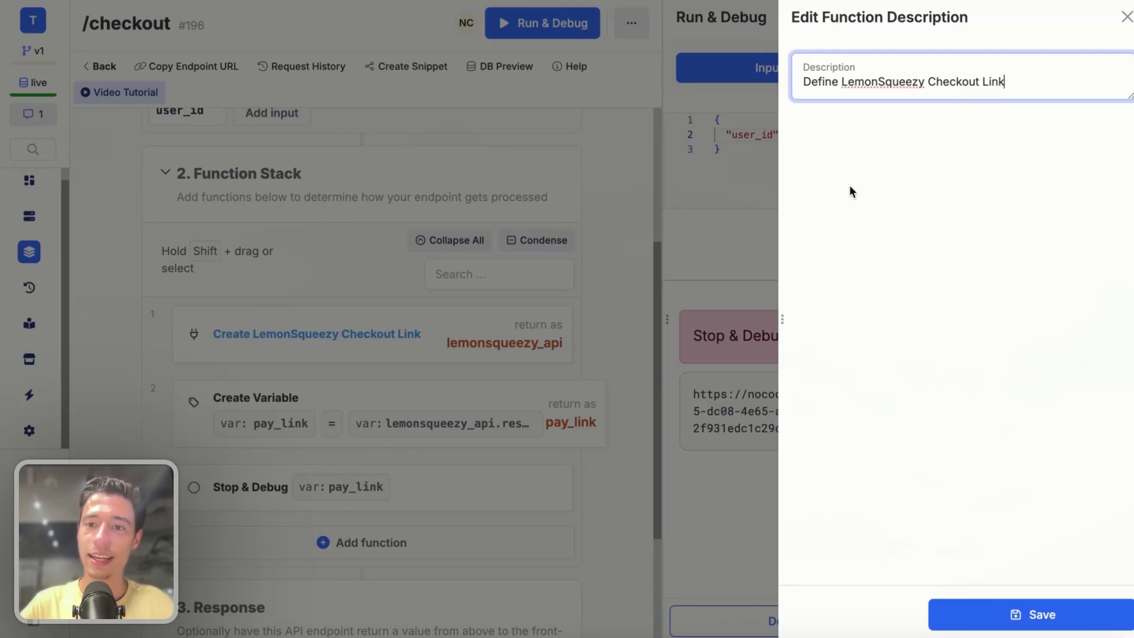
left_click(848, 184)
- Save the step description and delete the Stop & Debug step
left_click(944, 613)
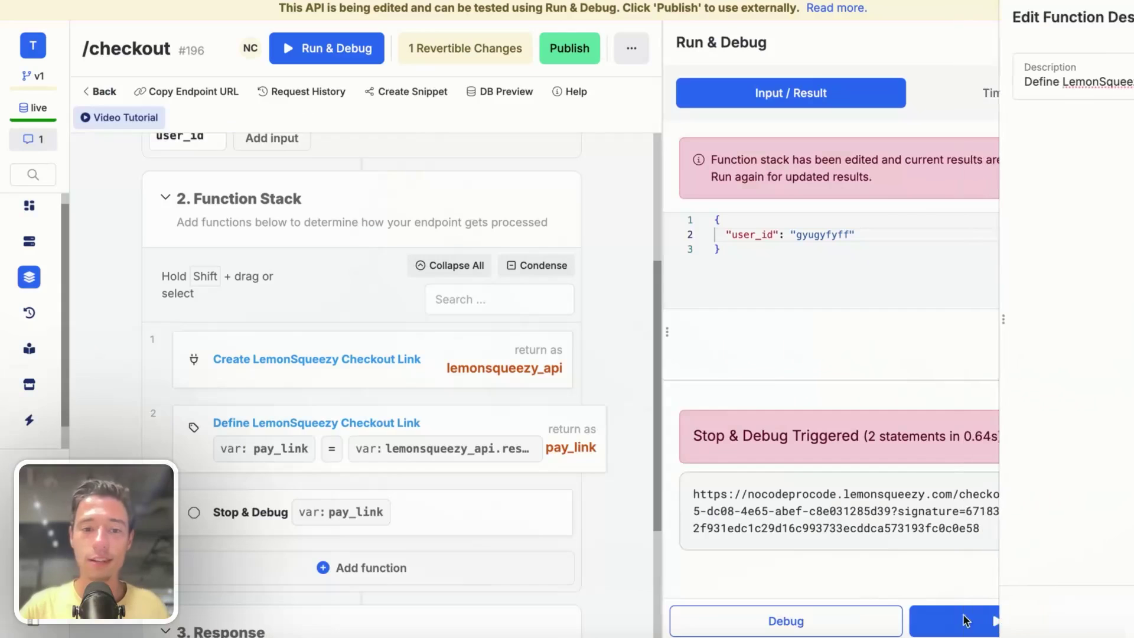
left_click(591, 501)
left_click(534, 552)
left_click(734, 139)
scroll(488, 456, "down", 3)
- Set the endpoint's response to return pay_link instead of lemonsqueezy_api
left_click(487, 530)
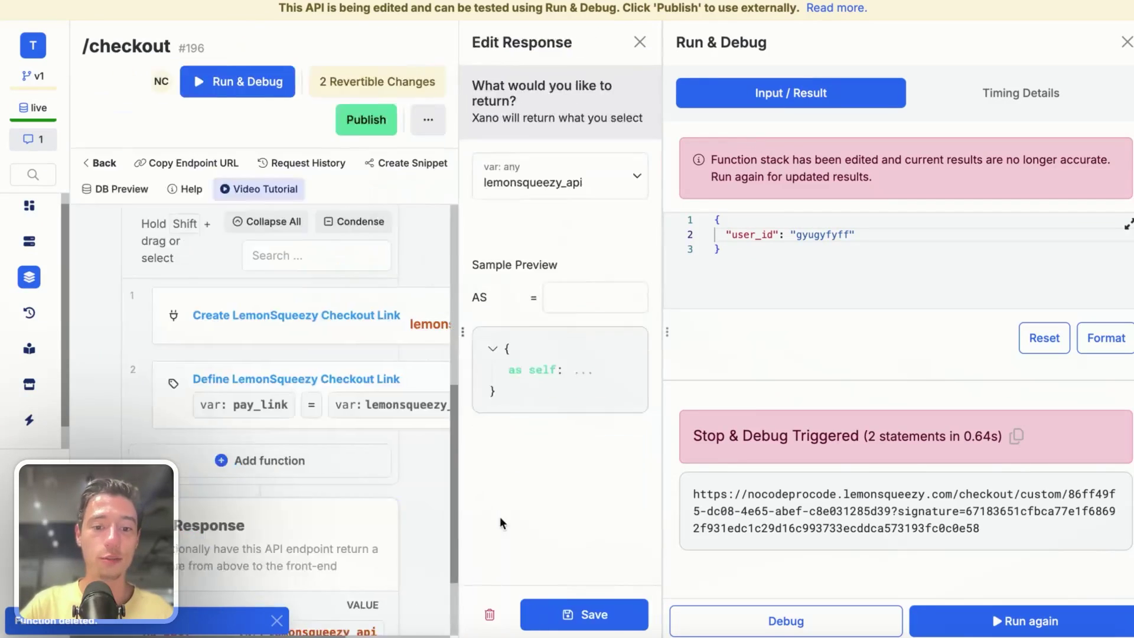
left_click(367, 166)
left_click(286, 369)
left_click(544, 616)
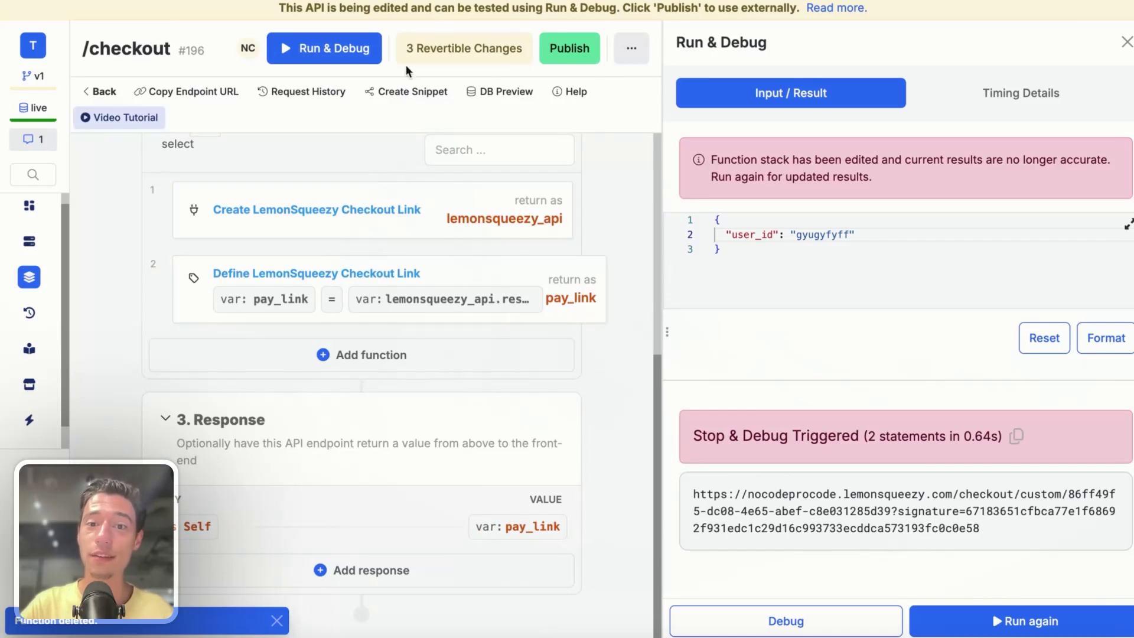
- Publish the /checkout endpoint changes and rerun it for a fresh checkout URL
left_click(569, 49)
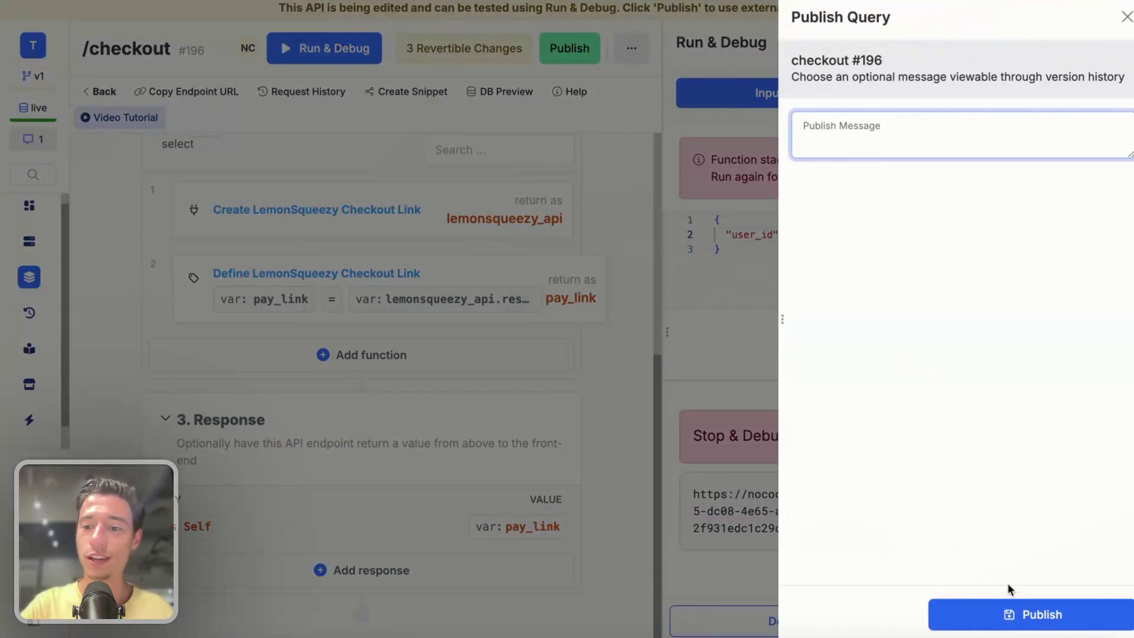
left_click(998, 609)
left_click(961, 622)
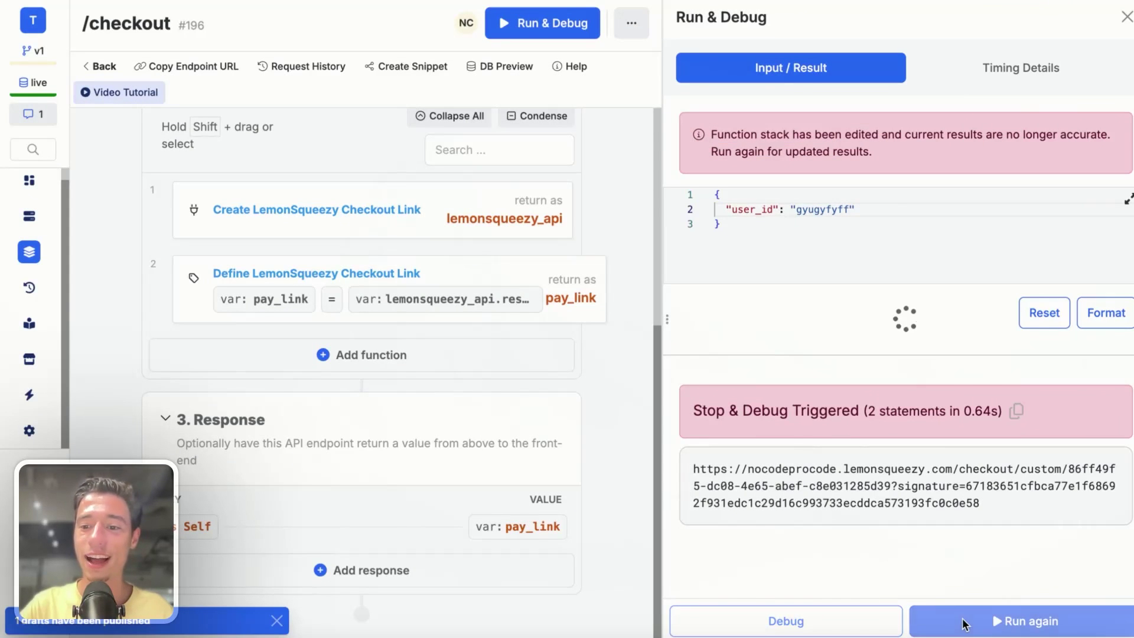
left_click(998, 614)
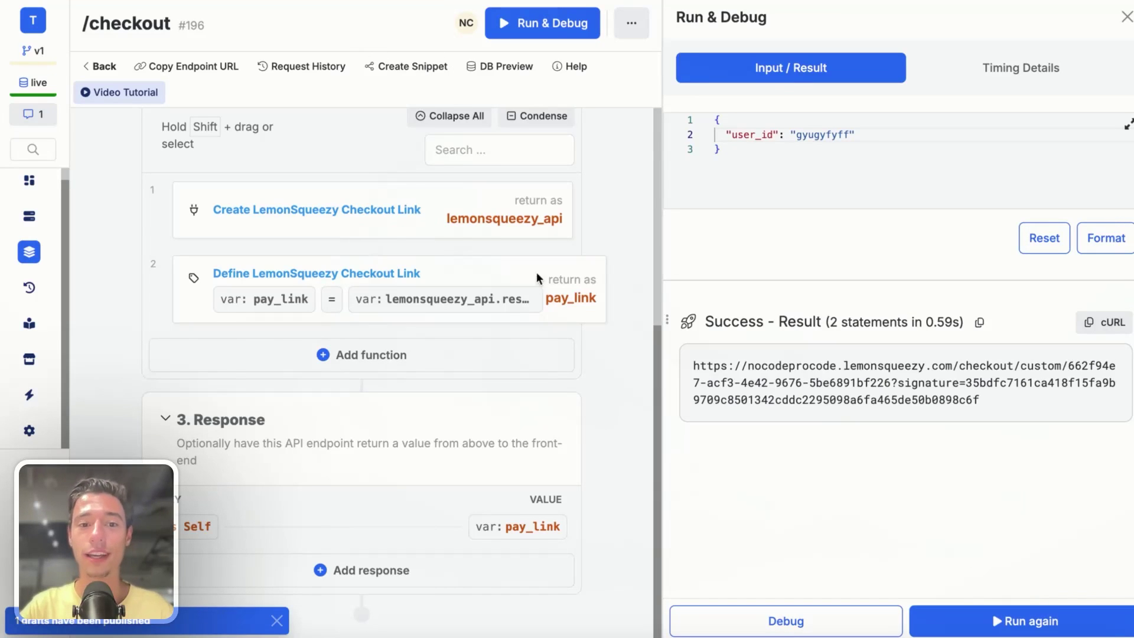
scroll(544, 272, "up", 2)
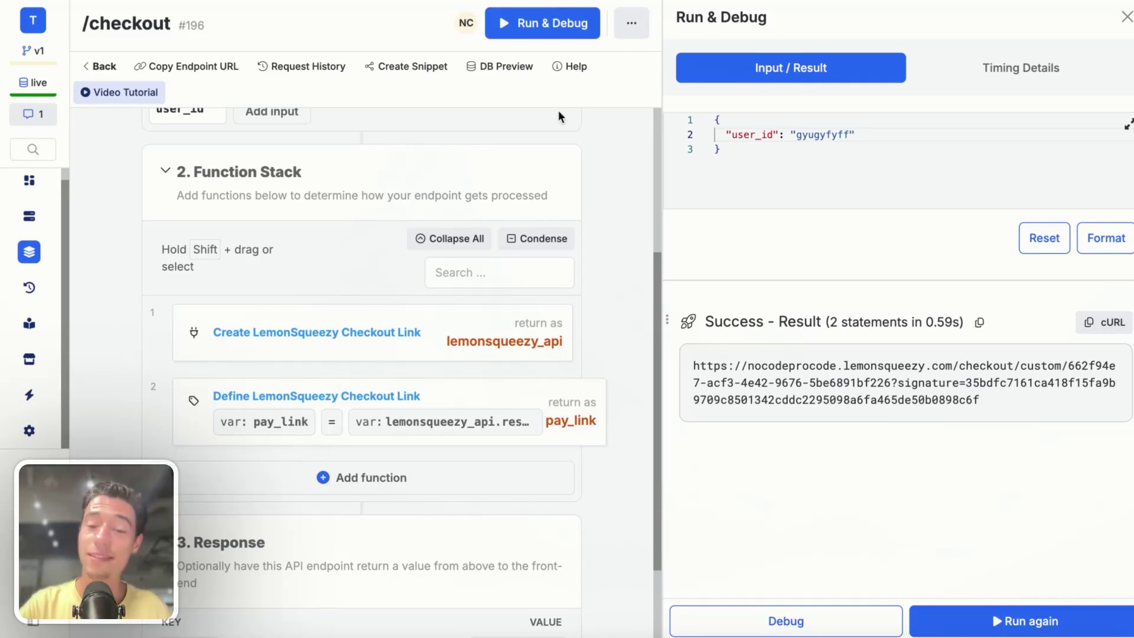
- Copy the Xano /checkout endpoint URL and add a new API to the Toddle page
left_click(200, 66)
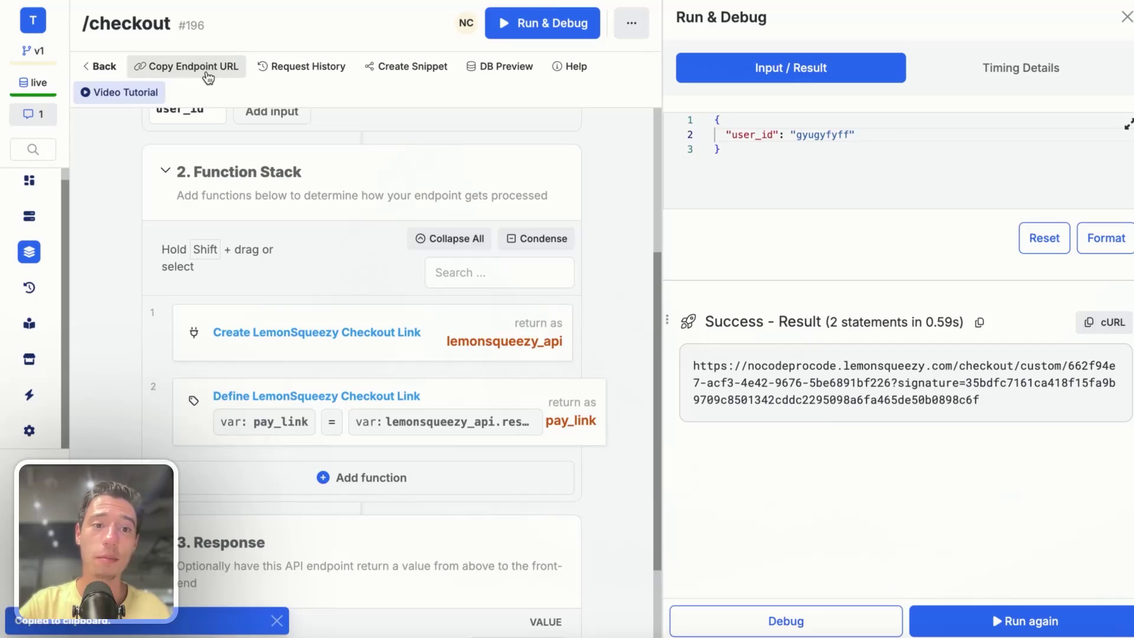
left_click(199, 66)
mouse_move(87, 119)
left_click(98, 77)
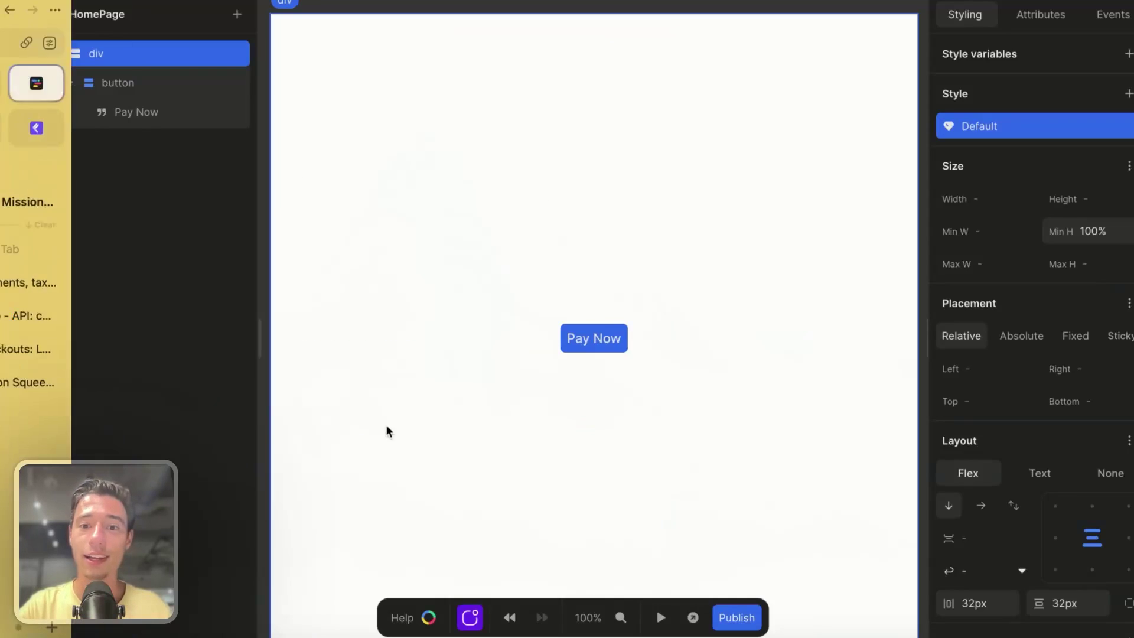
left_click(877, 213)
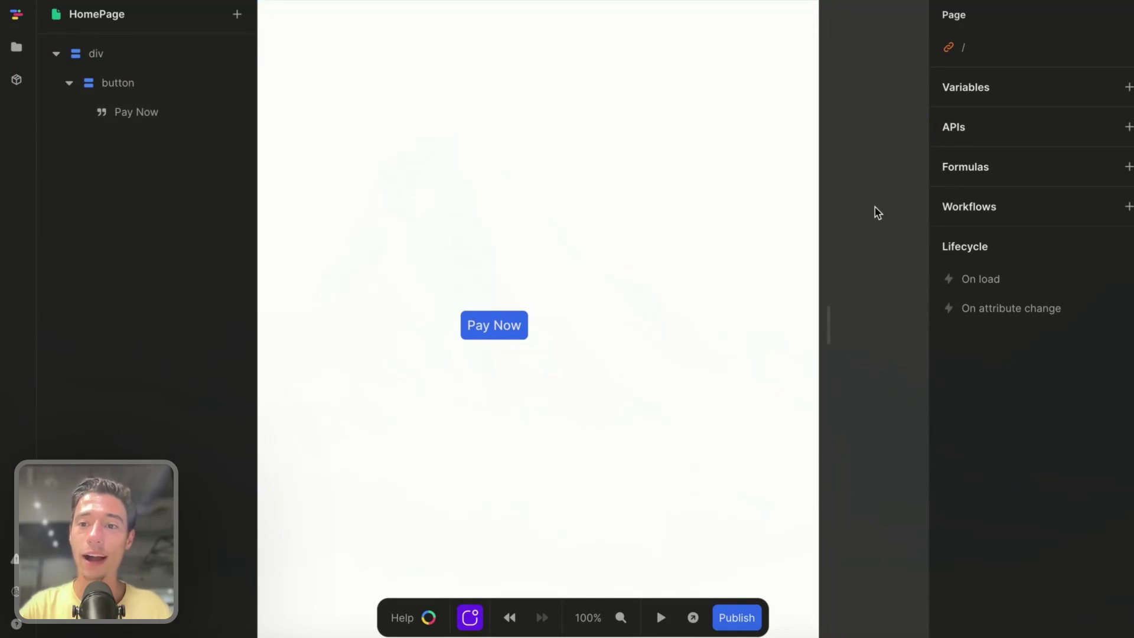
left_click(1128, 126)
- Rename the new Toddle API to checkout
double_click(292, 97)
key("BackSpace")
type("lemon")
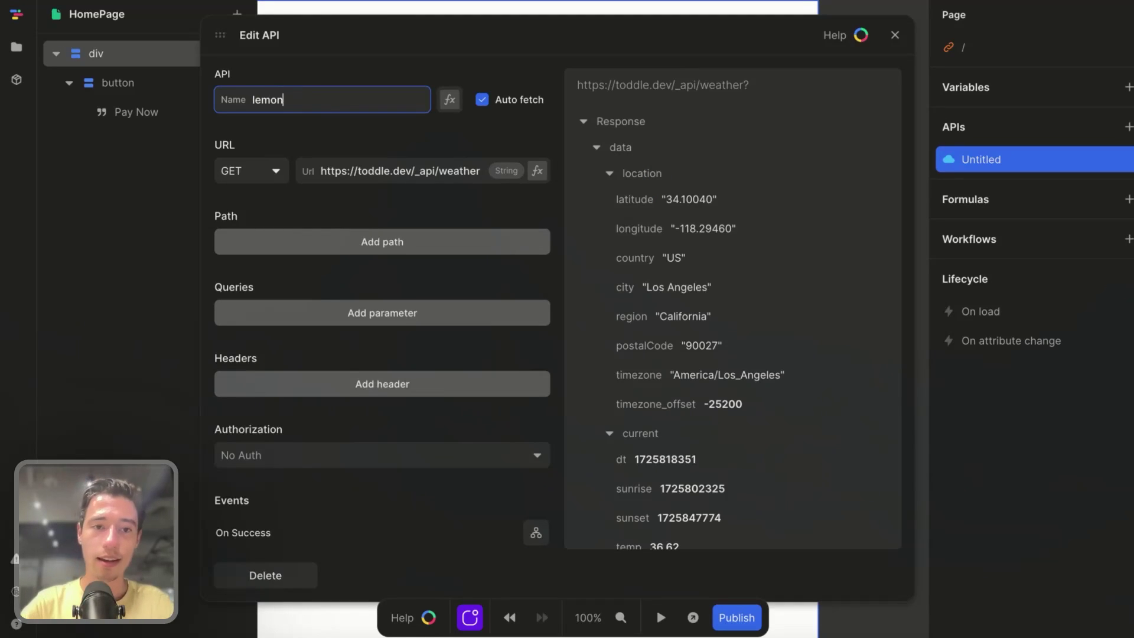
key("BackSpace")
type("checkout")
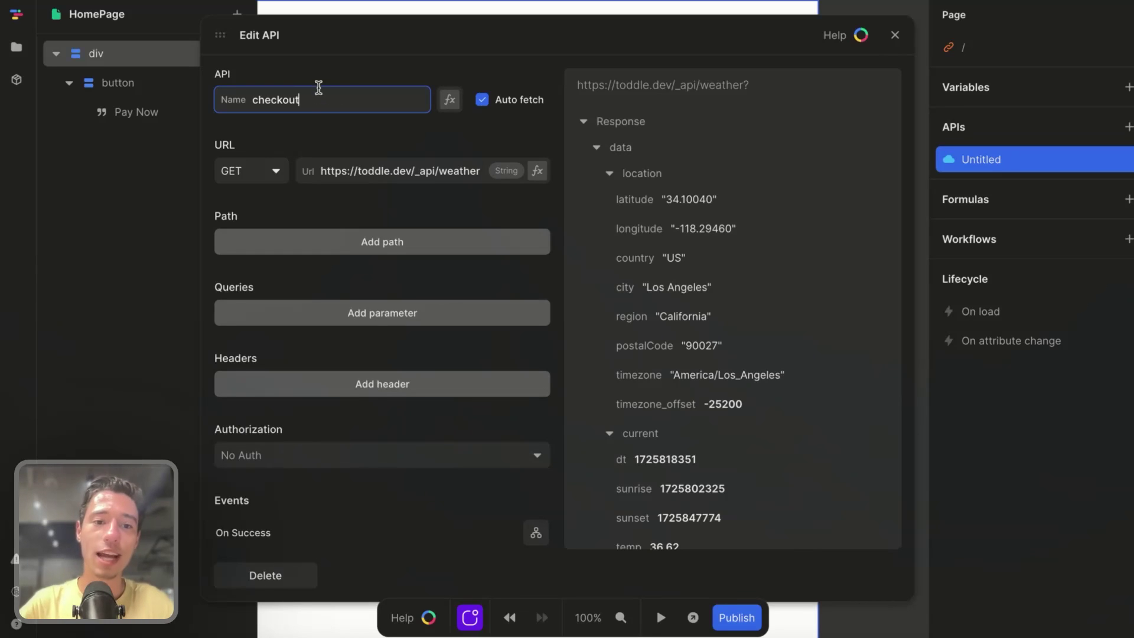
left_click(360, 61)
- Set method POST, paste the Xano URL, turn off Auto fetch, and add a user_id query parameter
left_click(482, 100)
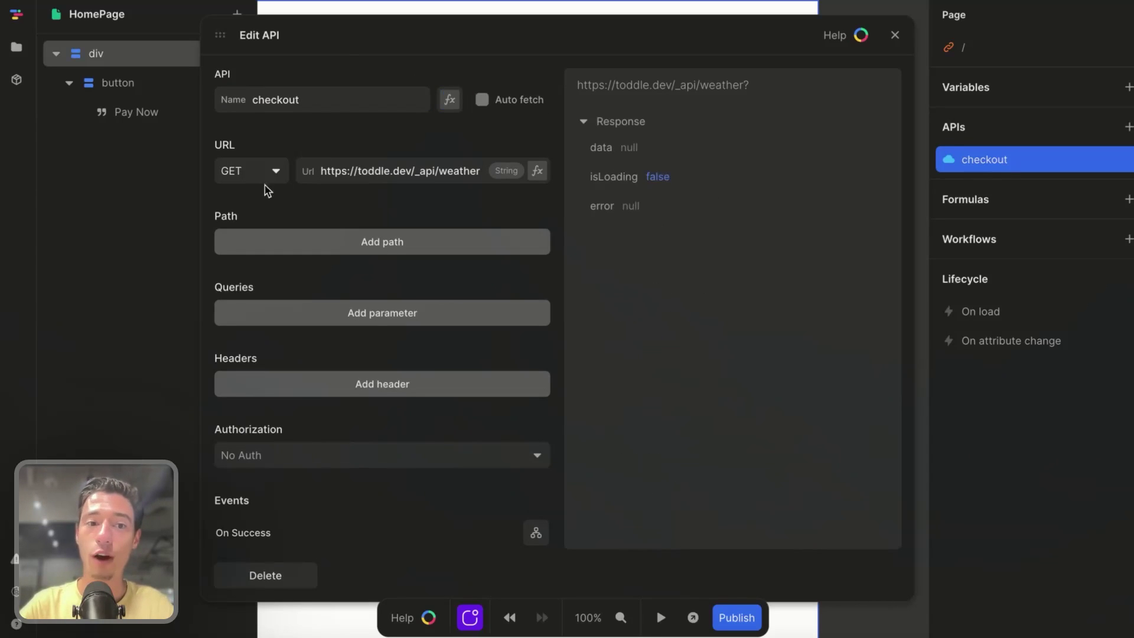
left_click(256, 184)
left_click(369, 167)
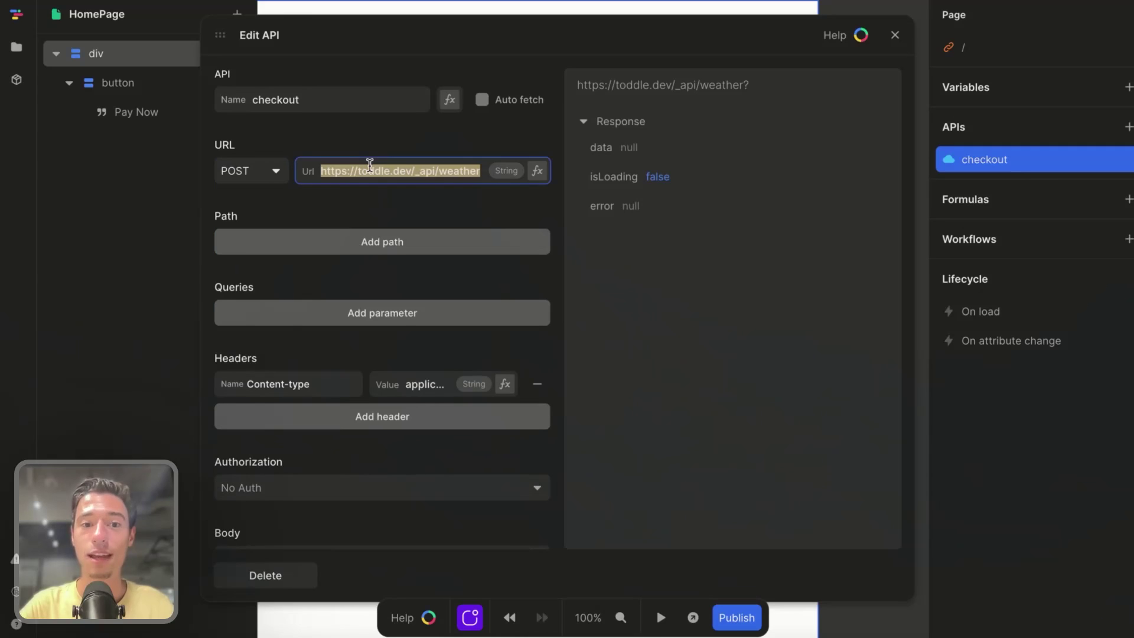
left_click(418, 133)
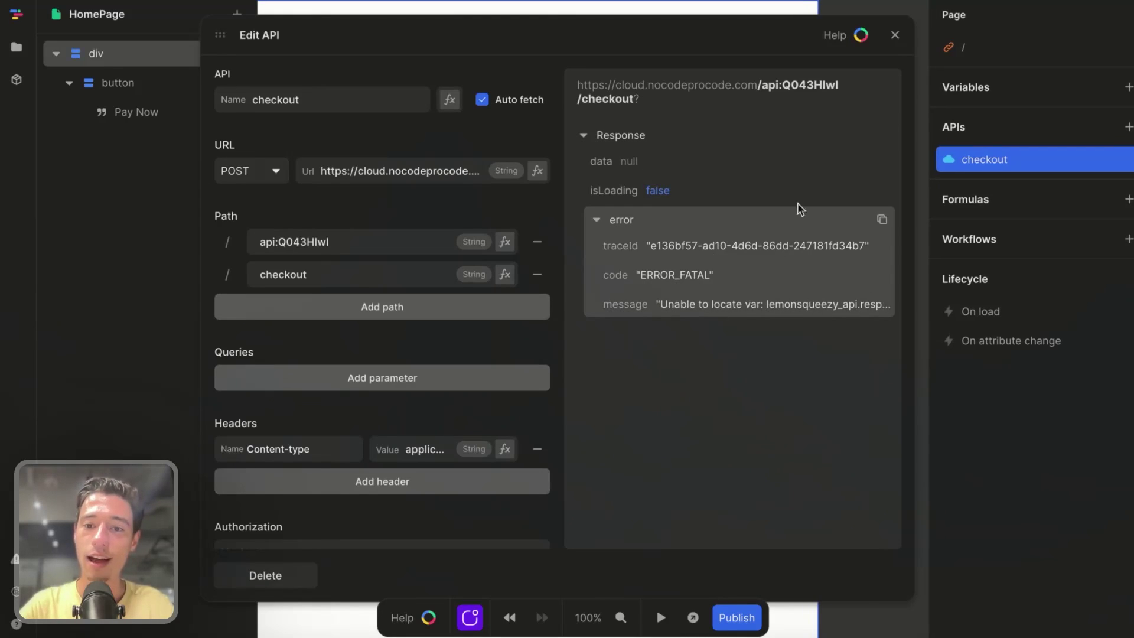
left_click(481, 101)
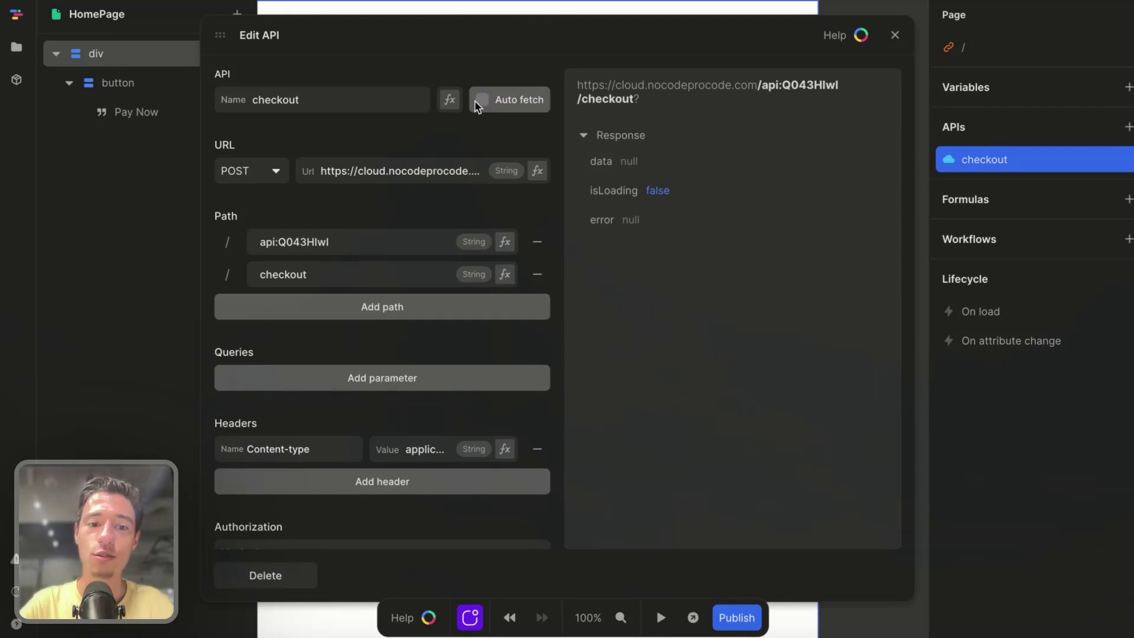
left_click(372, 378)
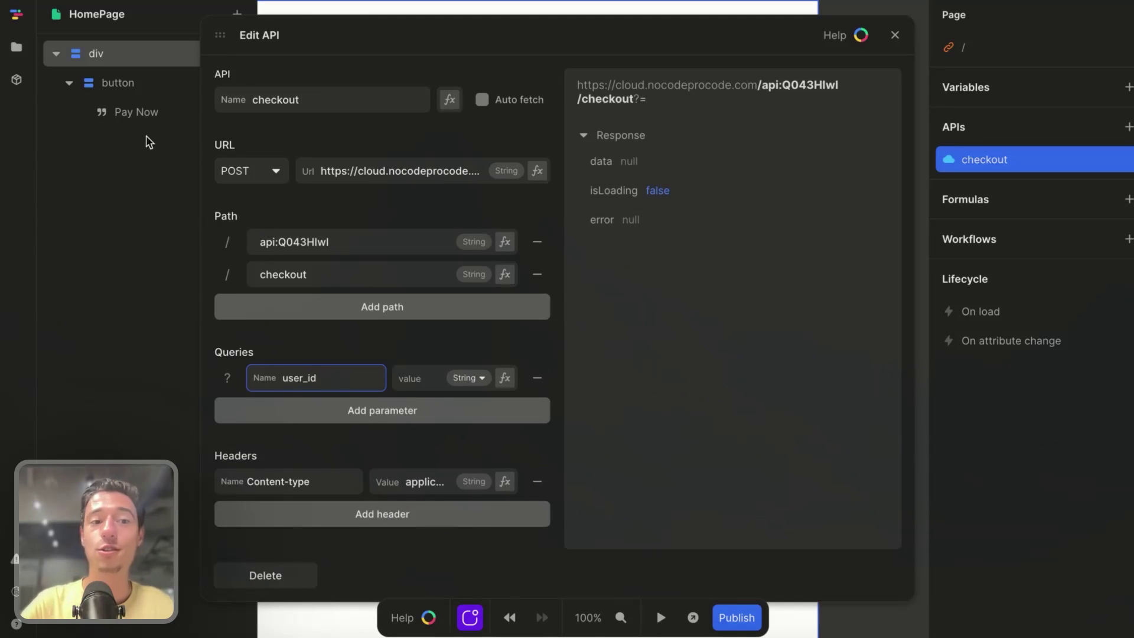
- Confirm the Xano checkout request passes user_id in checkout_data.custom, and save it
mouse_move(2, 236)
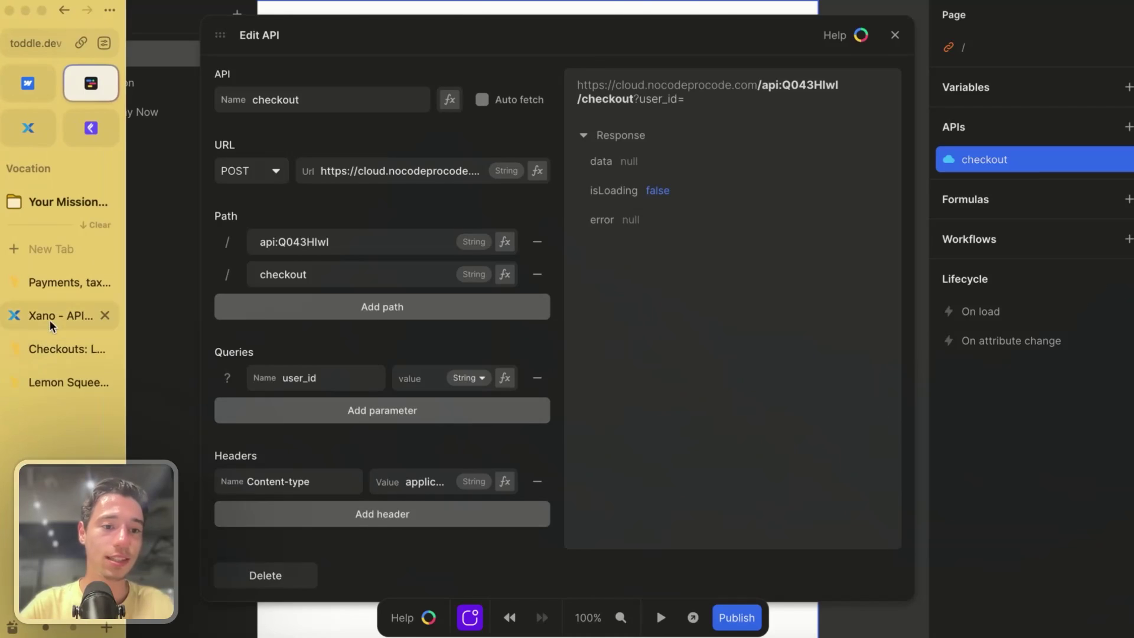
left_click(49, 317)
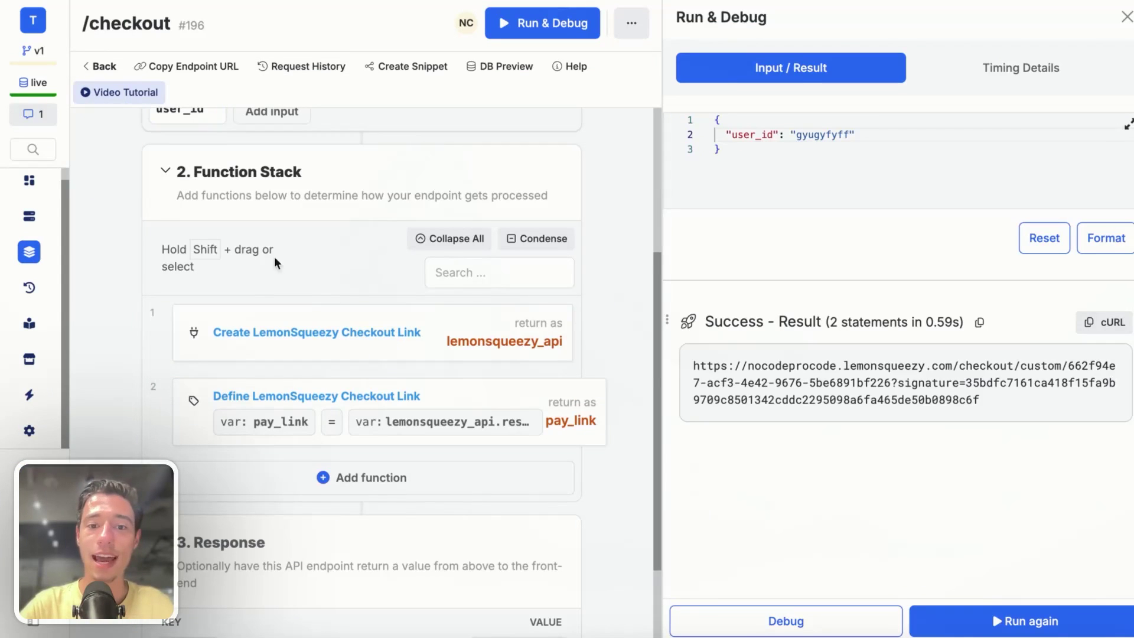
left_click(410, 333)
scroll(562, 427, "down", 5)
scroll(562, 427, "down", 15)
scroll(562, 427, "down", 7)
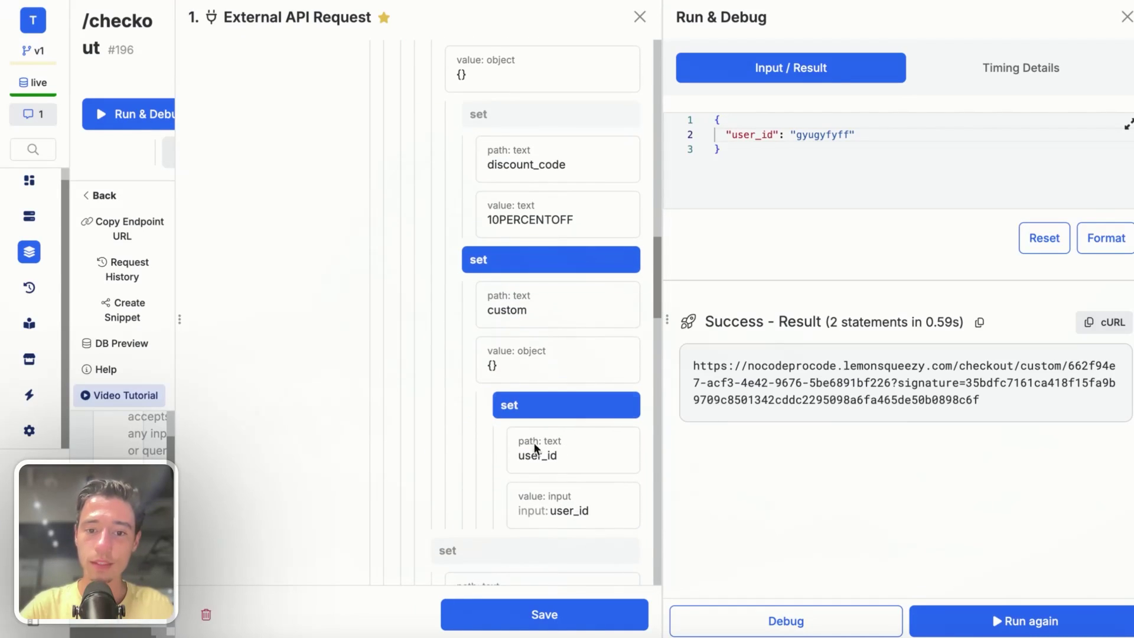
left_click(577, 616)
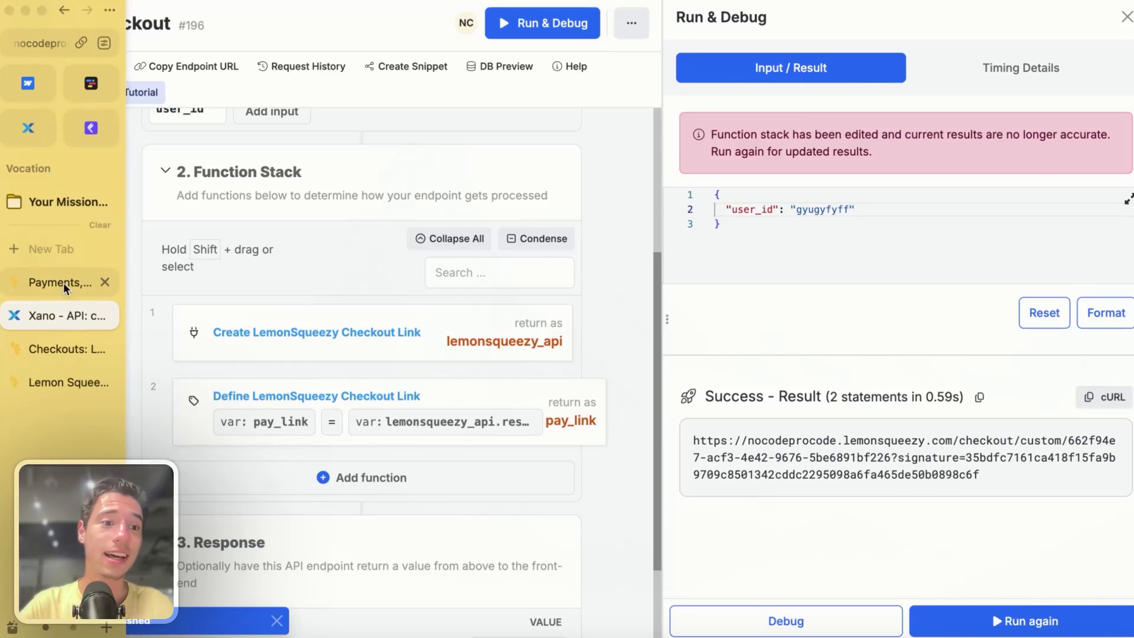
- Consult the Lemon Squeezy checkout docs, then return to the Toddle page builder
left_click(62, 282)
left_click(64, 349)
key("super+Tab")
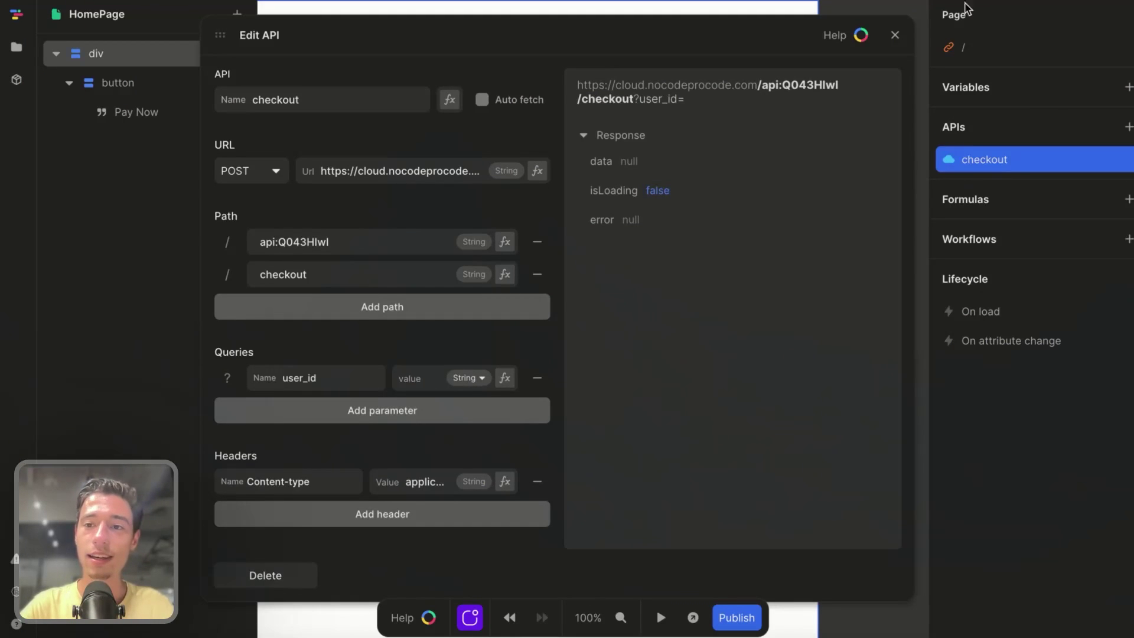
- Close the checkout API settings and the user_id variable panel
left_click(894, 35)
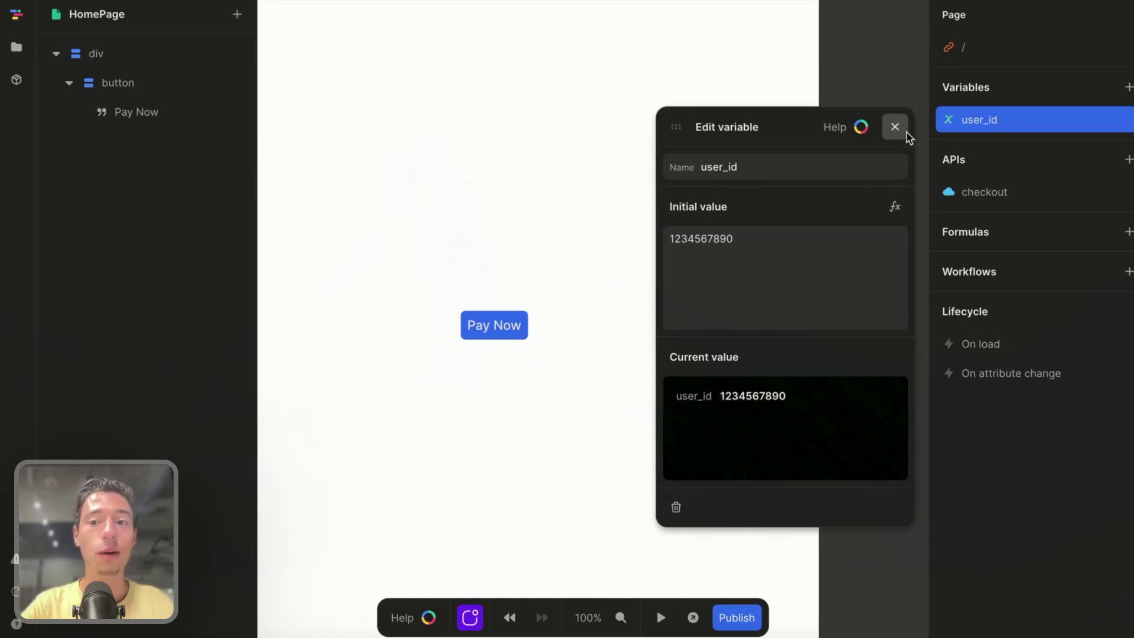
left_click(895, 126)
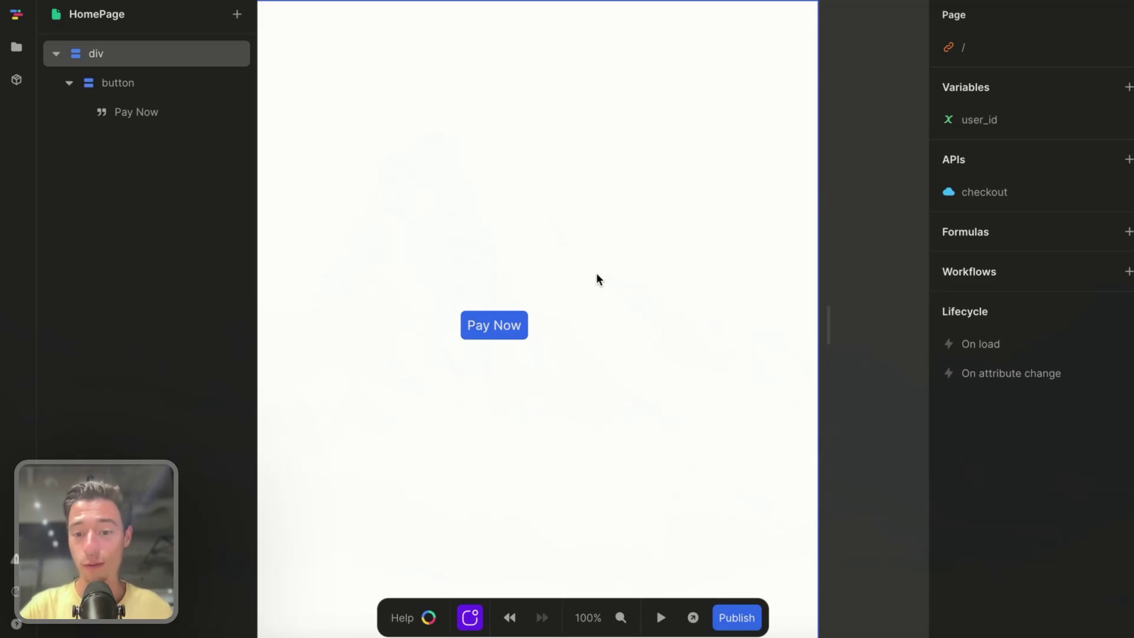
- Open nocodeprocode.com in a new Arc tab, showing the $79/month access offer
mouse_move(2, 286)
left_click(58, 250)
type("no")
key("Return")
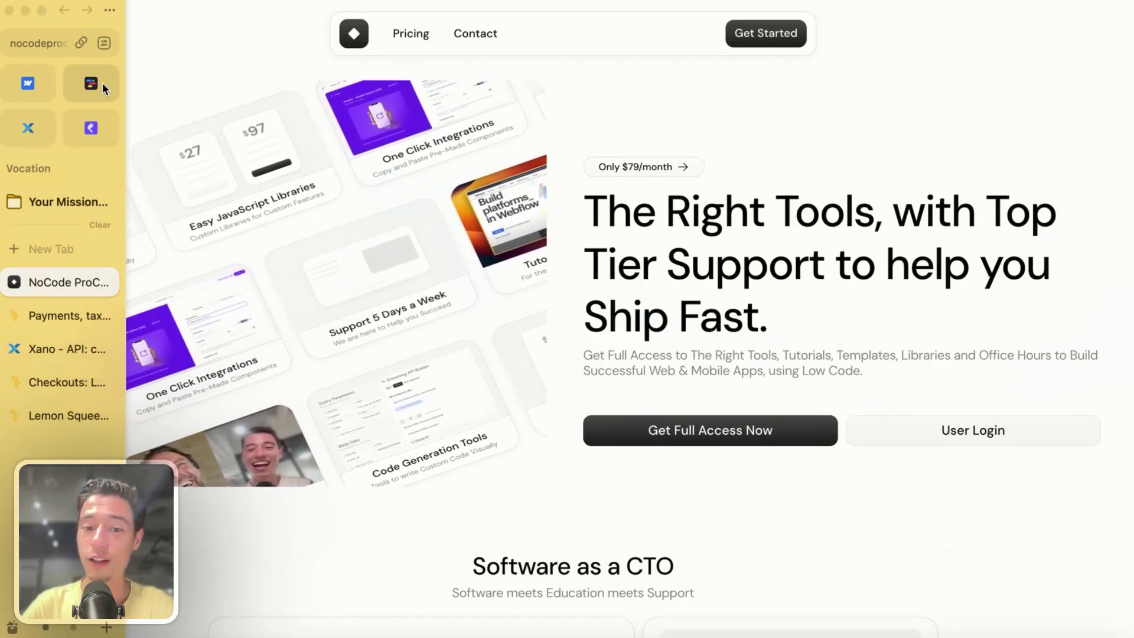
scroll(378, 371, "down", 15)
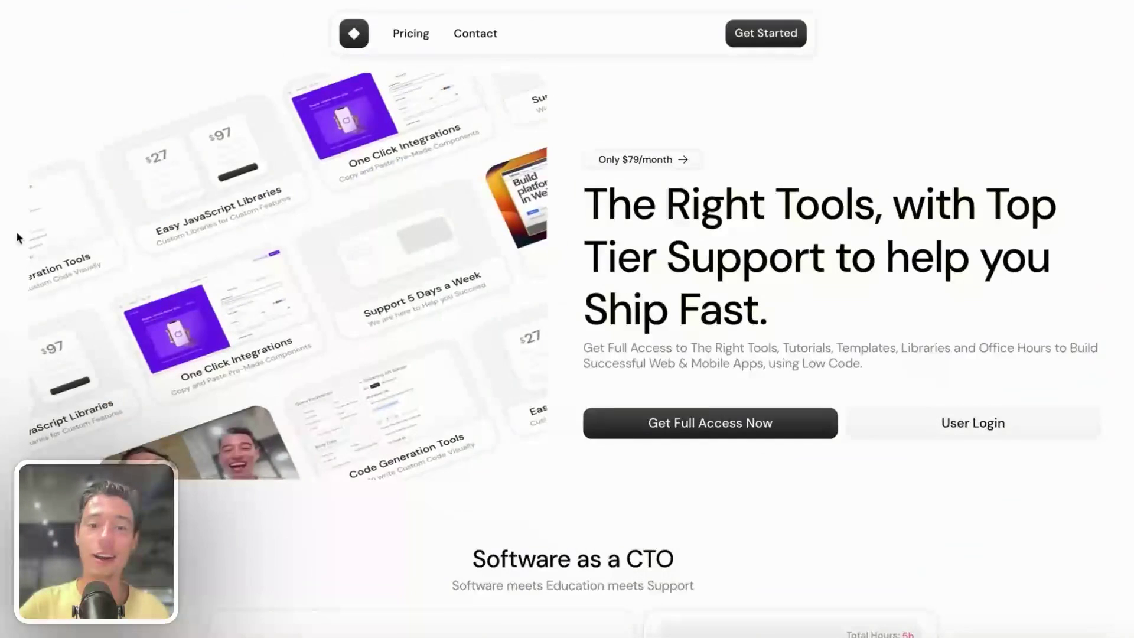
scroll(342, 442, "up", 1)
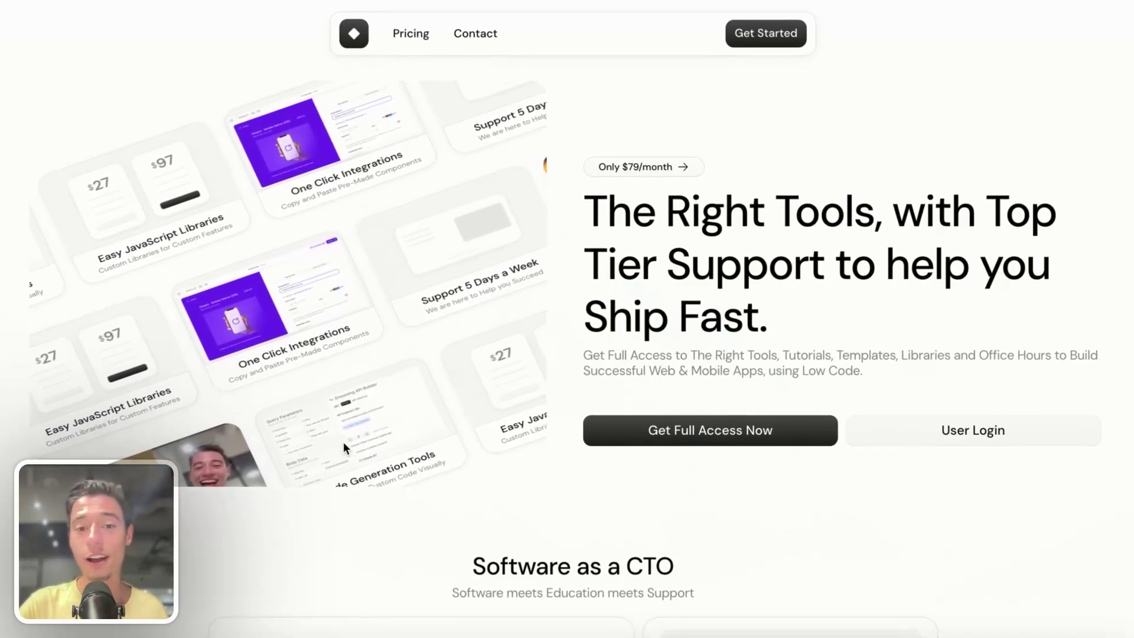